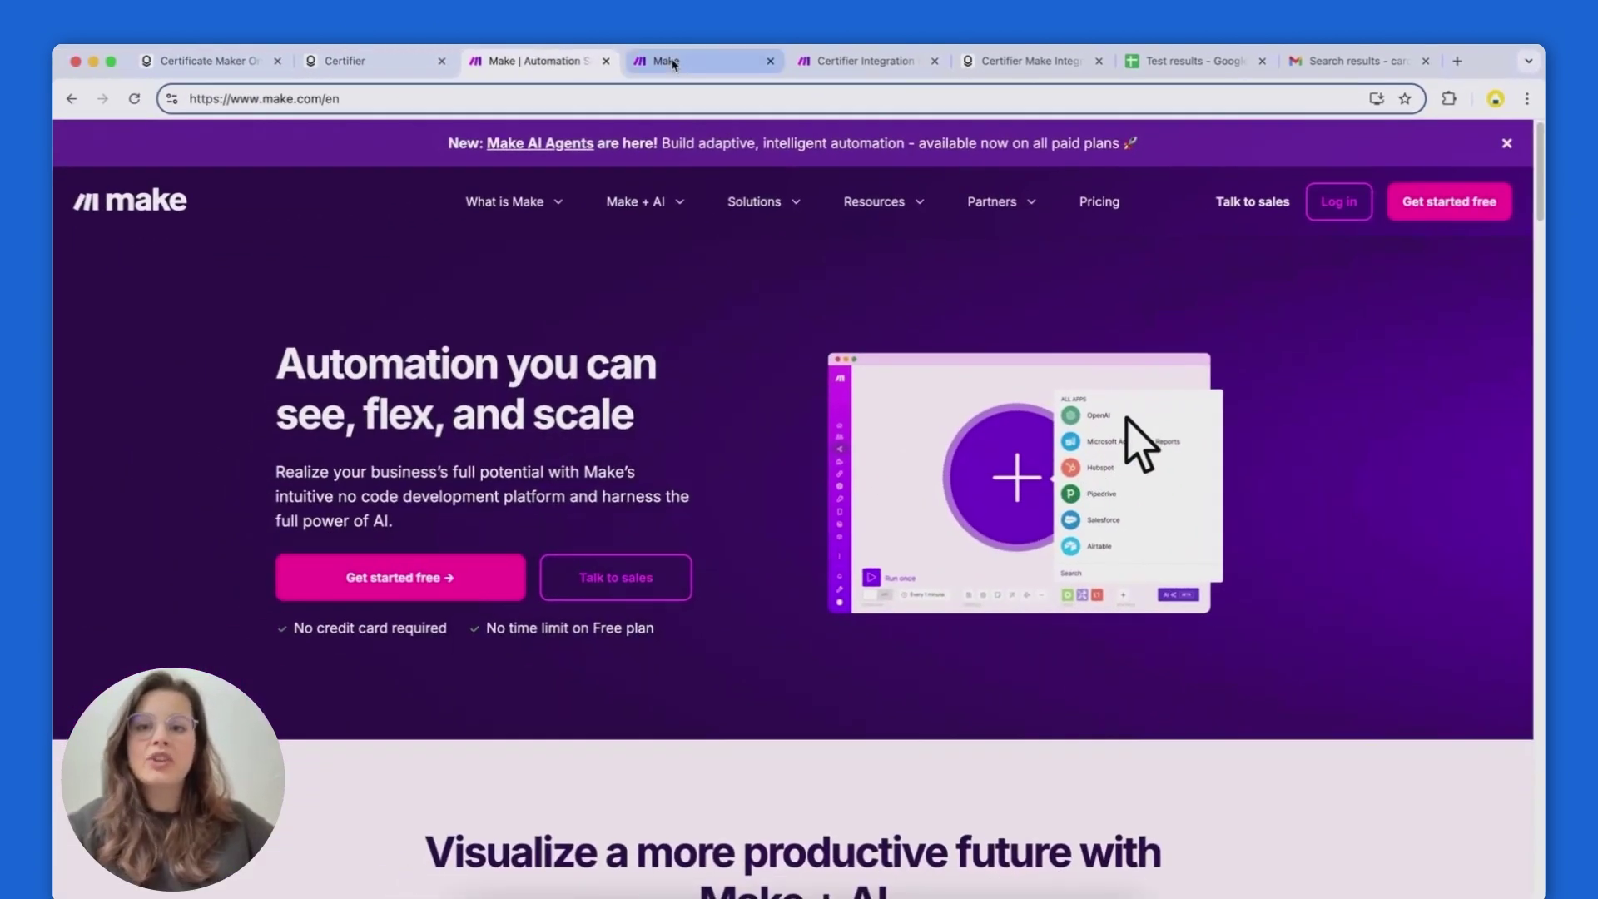
Step: Create a new scenario in the Make organization and browse the apps that can be integrated with Certifier
left_click(675, 63)
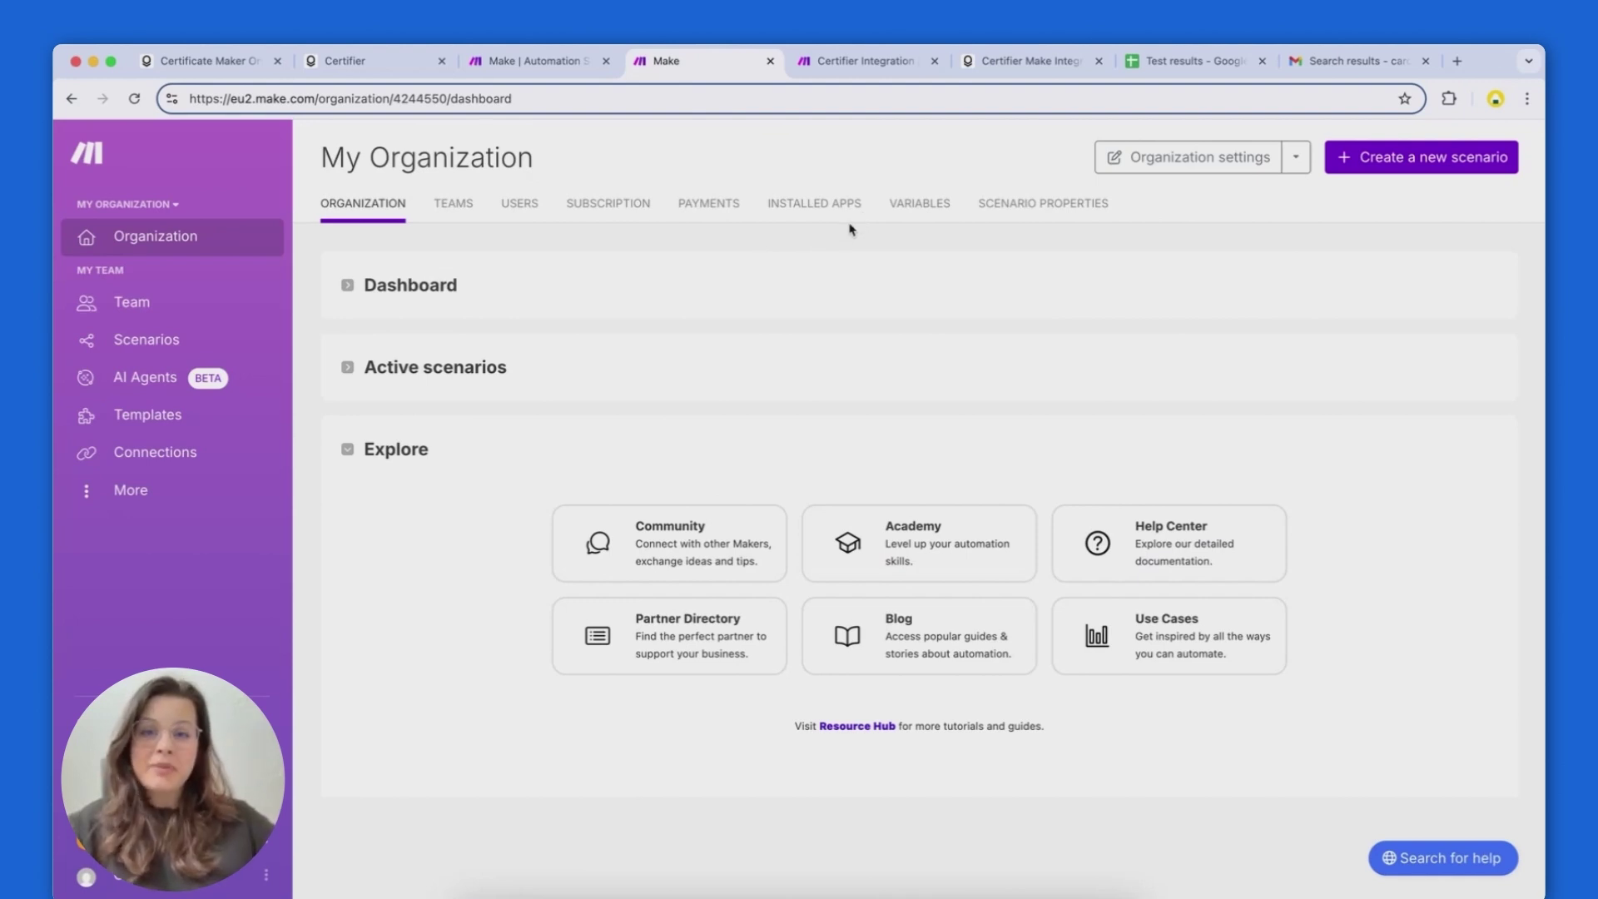
left_click(1383, 159)
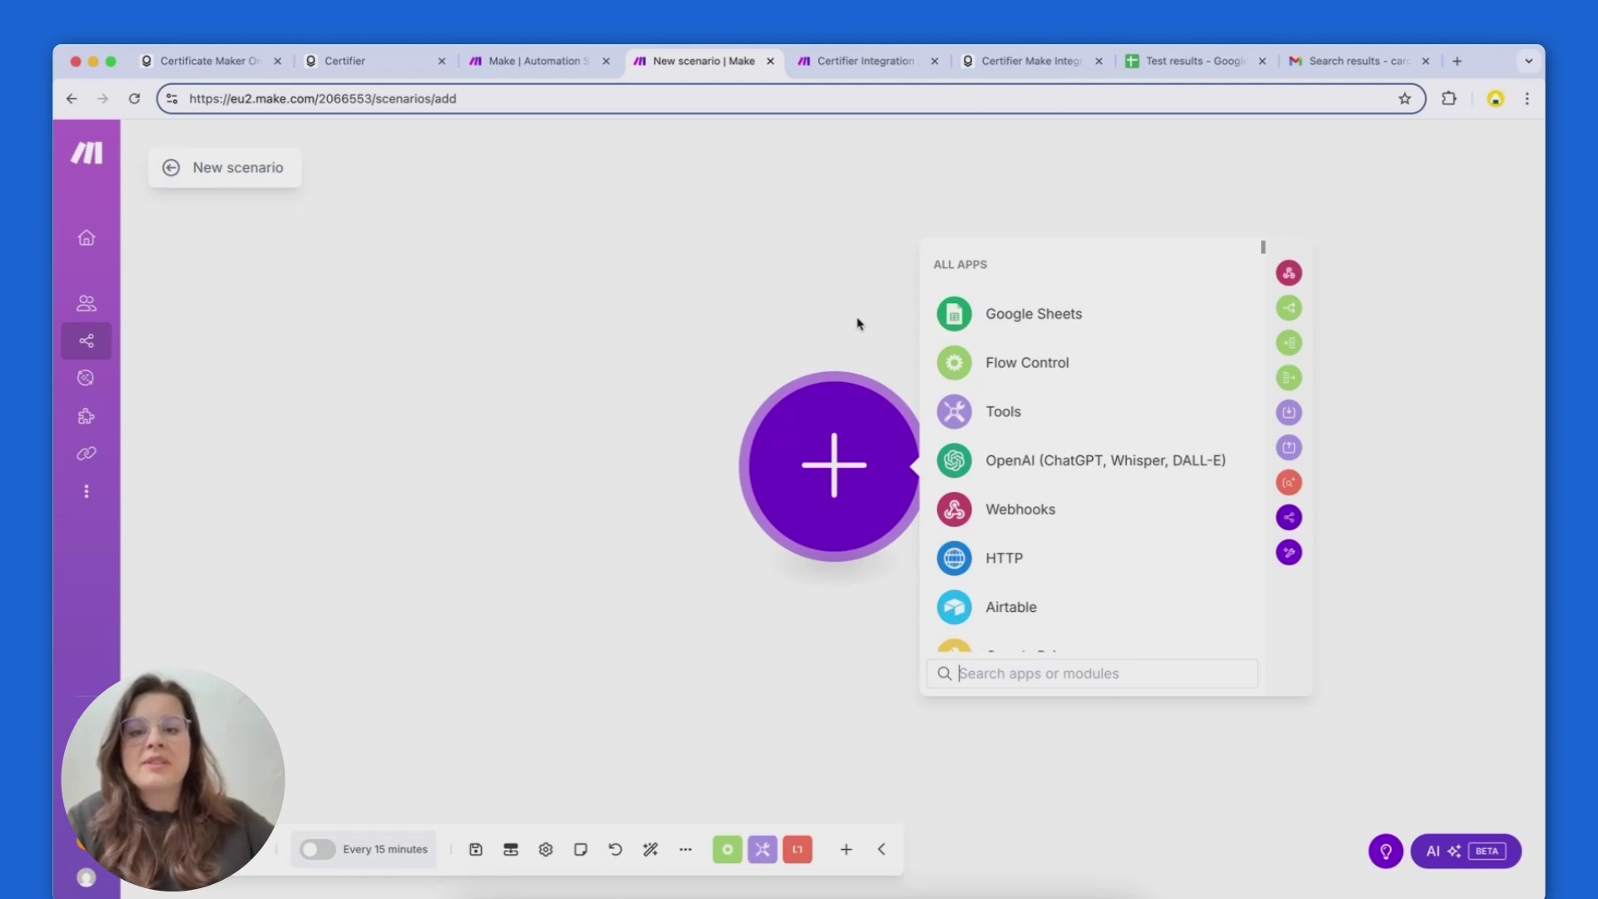
left_click(847, 73)
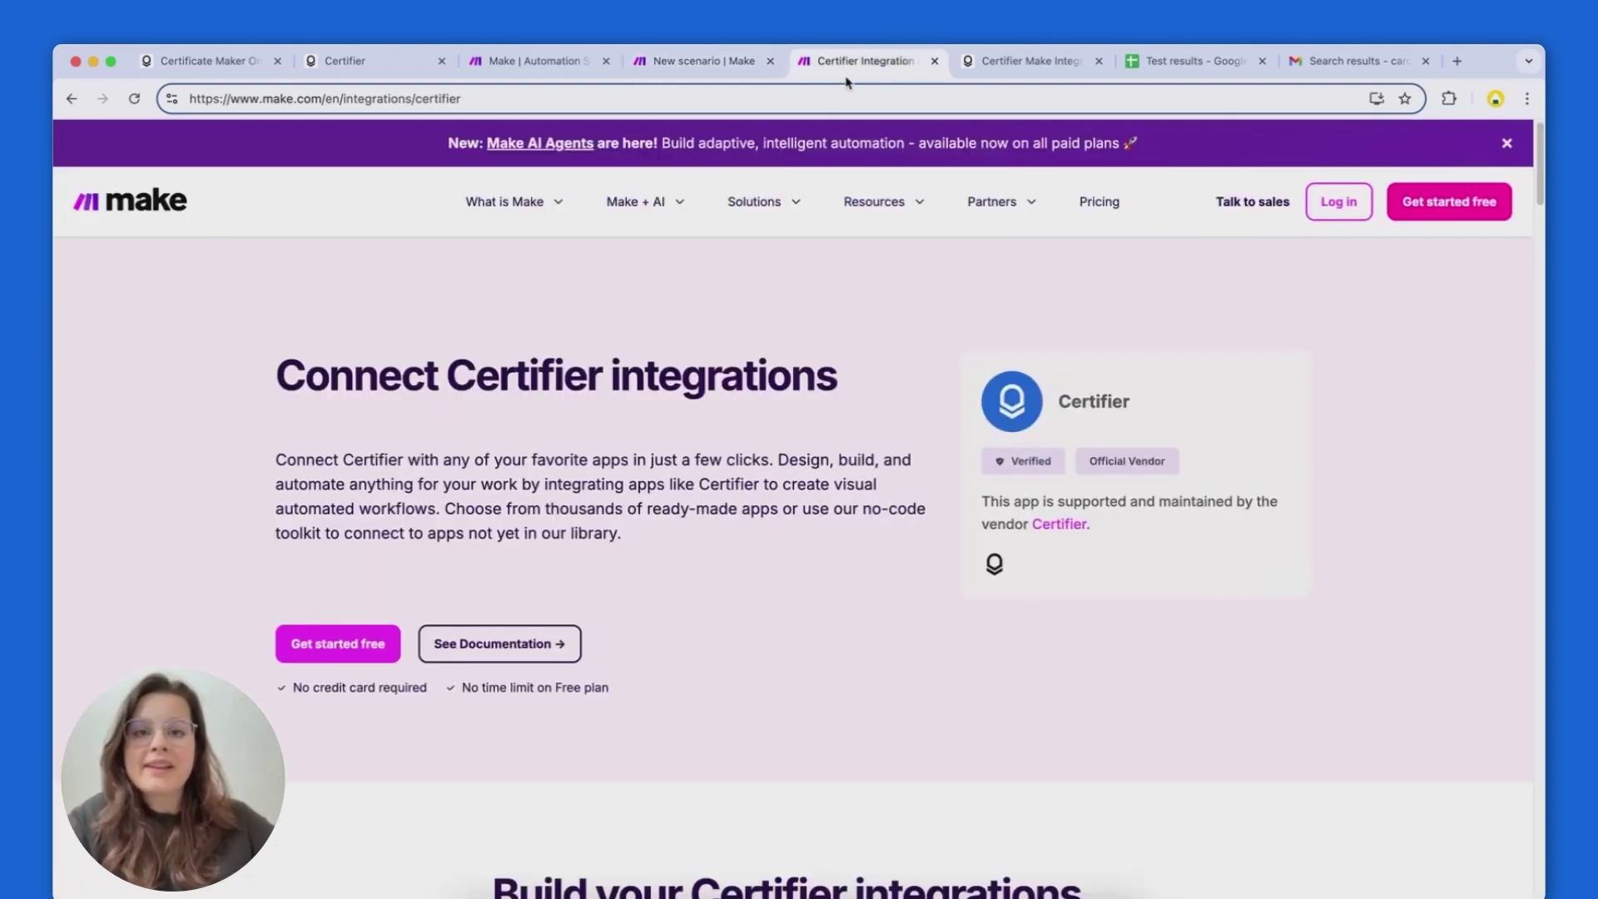
scroll(1042, 596, "down", 10)
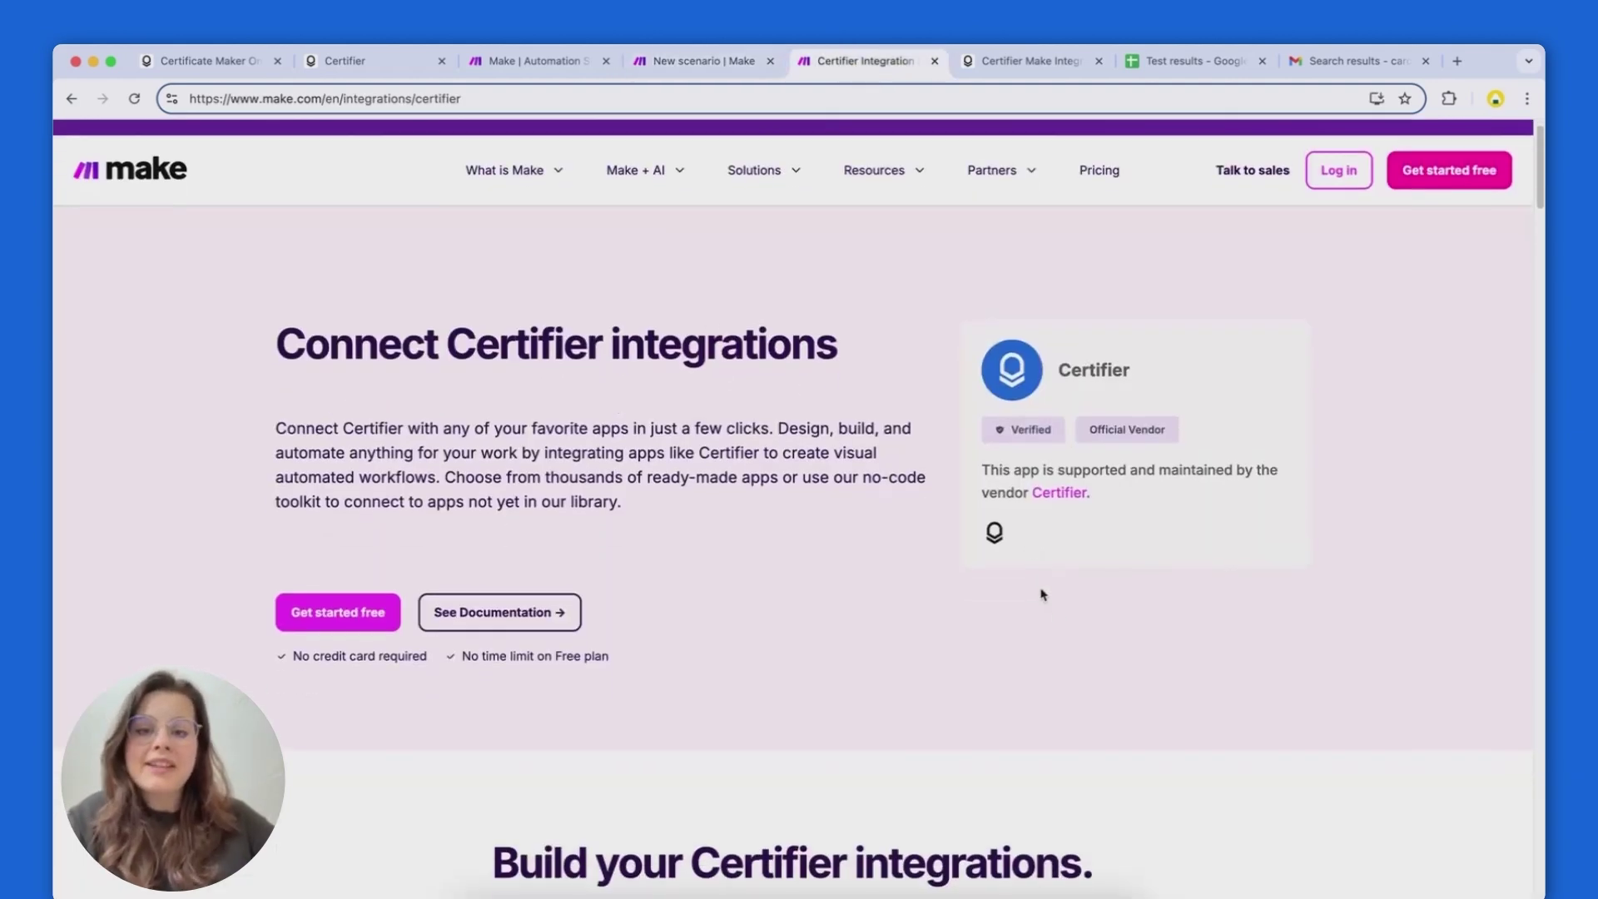
scroll(1059, 629, "down", 6)
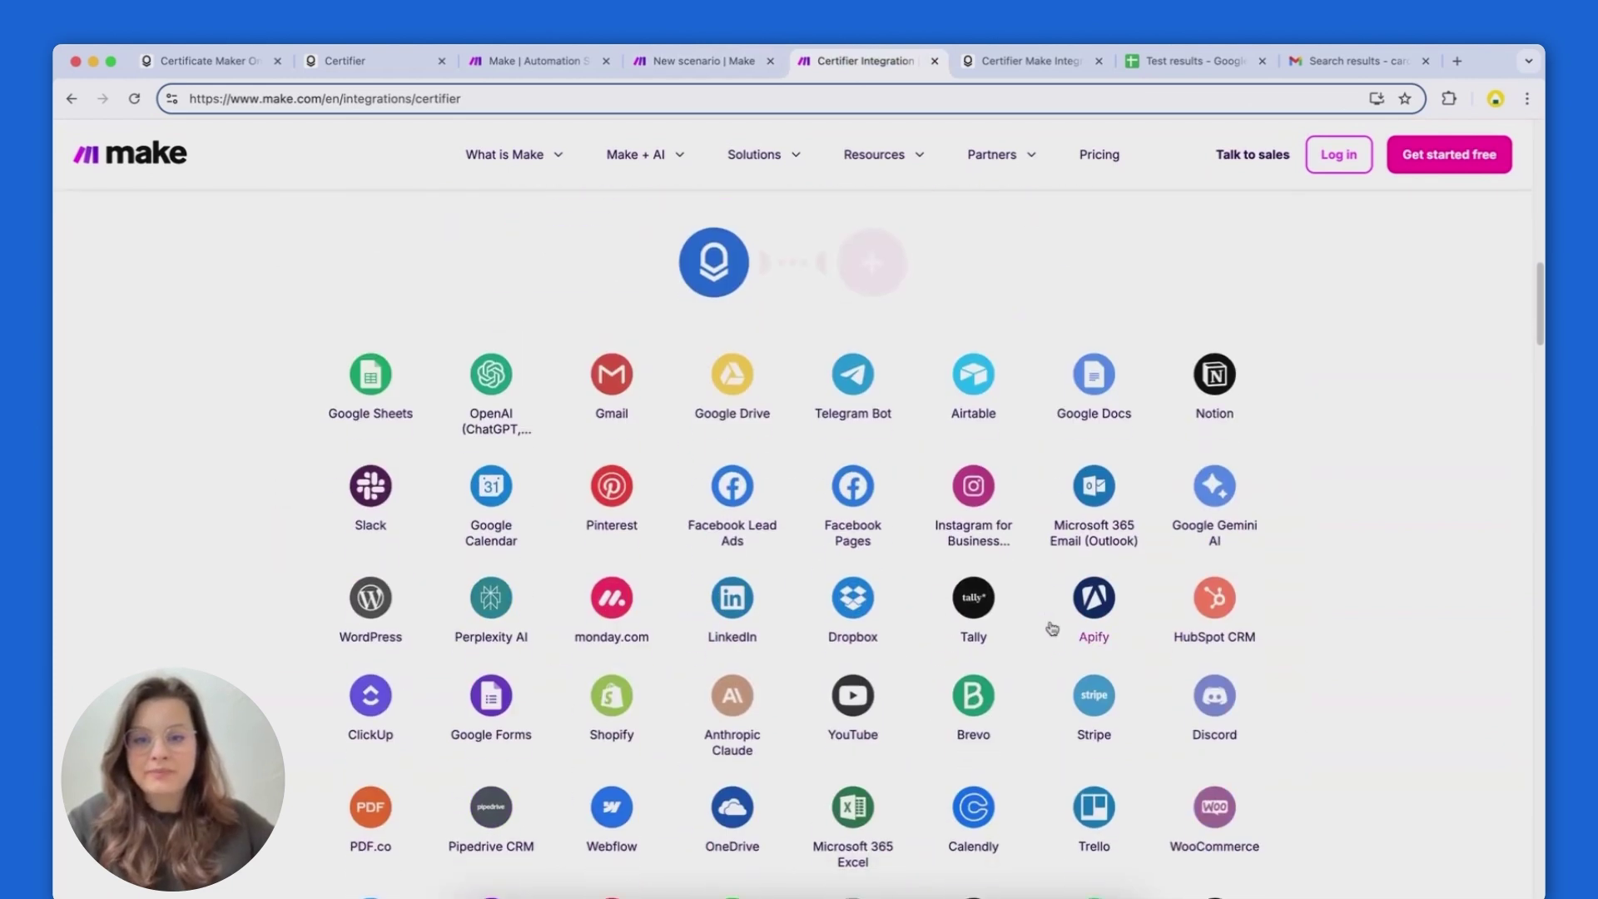
left_click(694, 61)
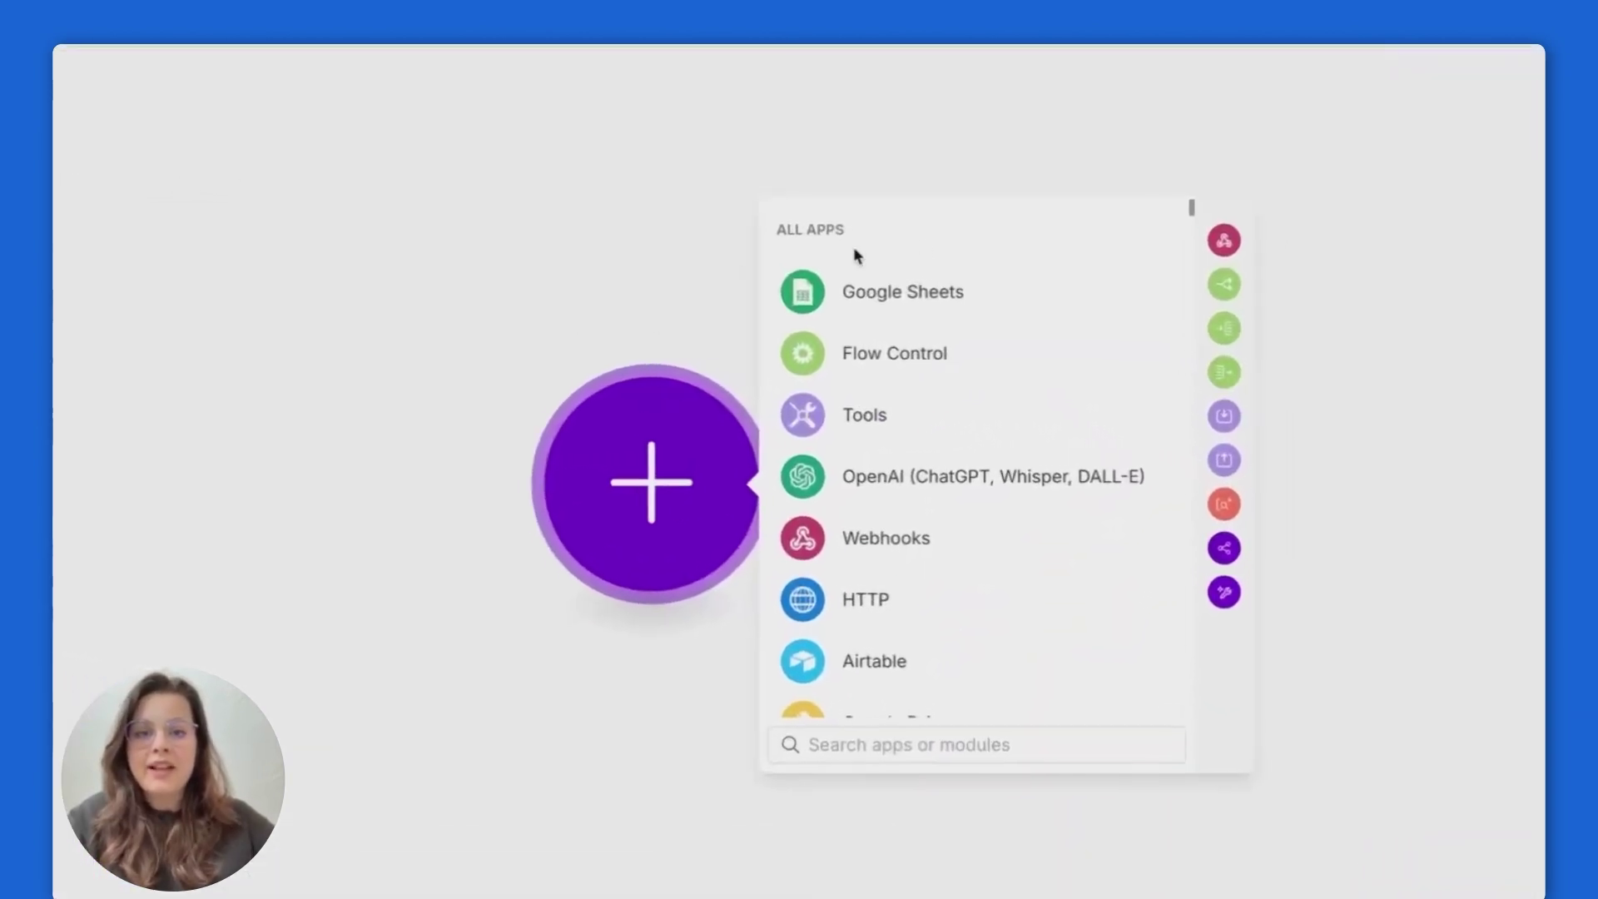
Step: Check the Test results spreadsheet and add the Google Sheets Watch New Rows trigger to the scenario
left_click(903, 304)
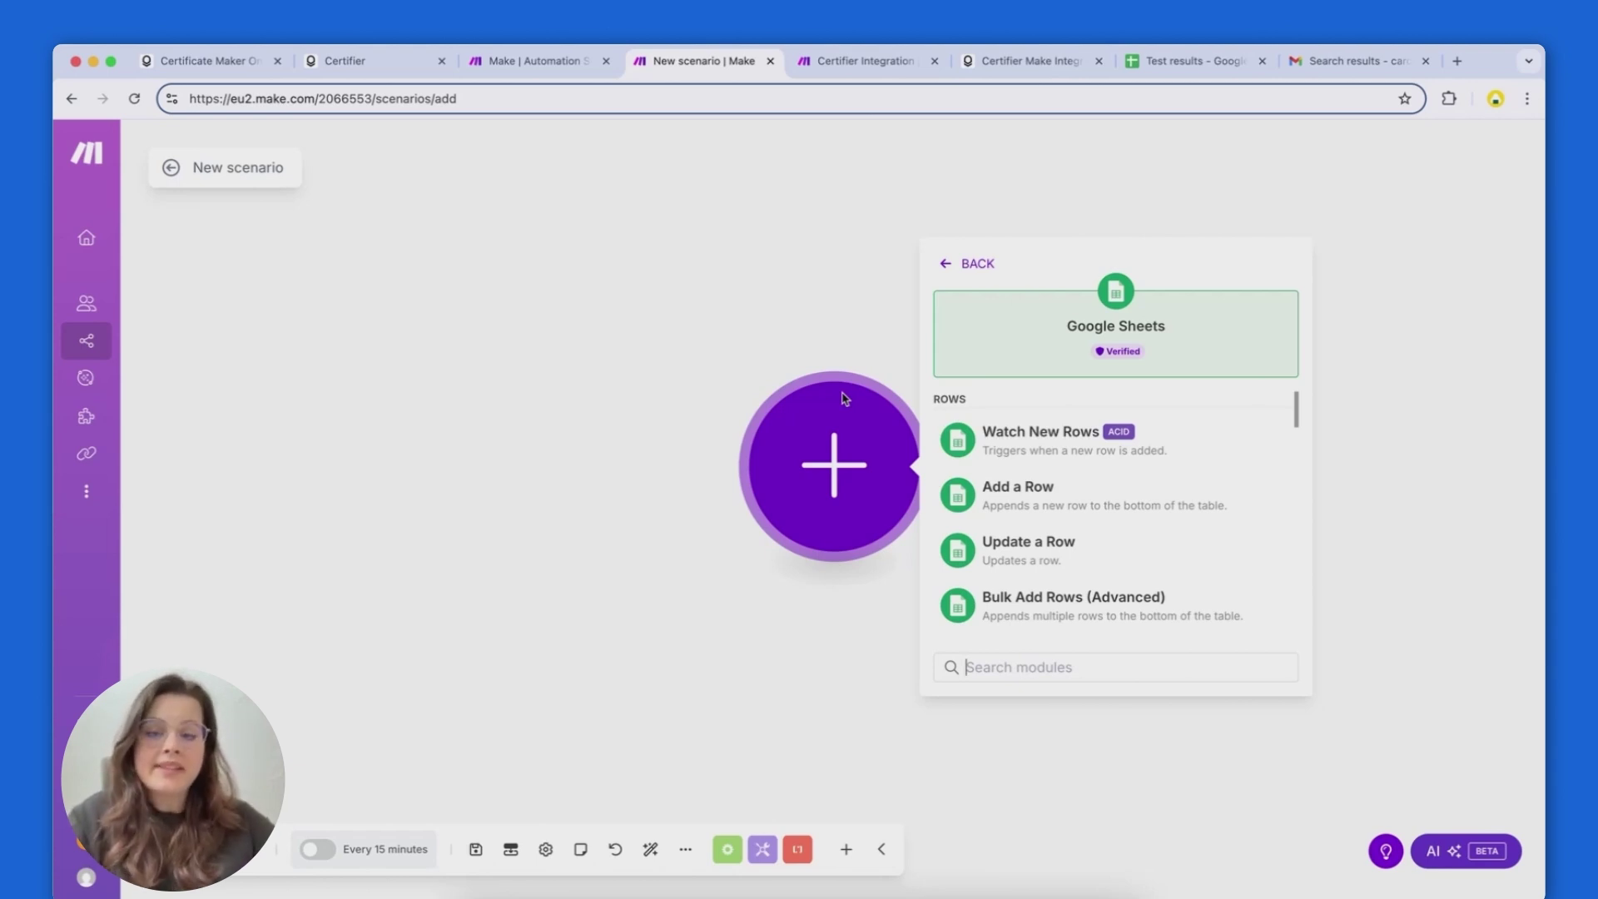
left_click(1169, 63)
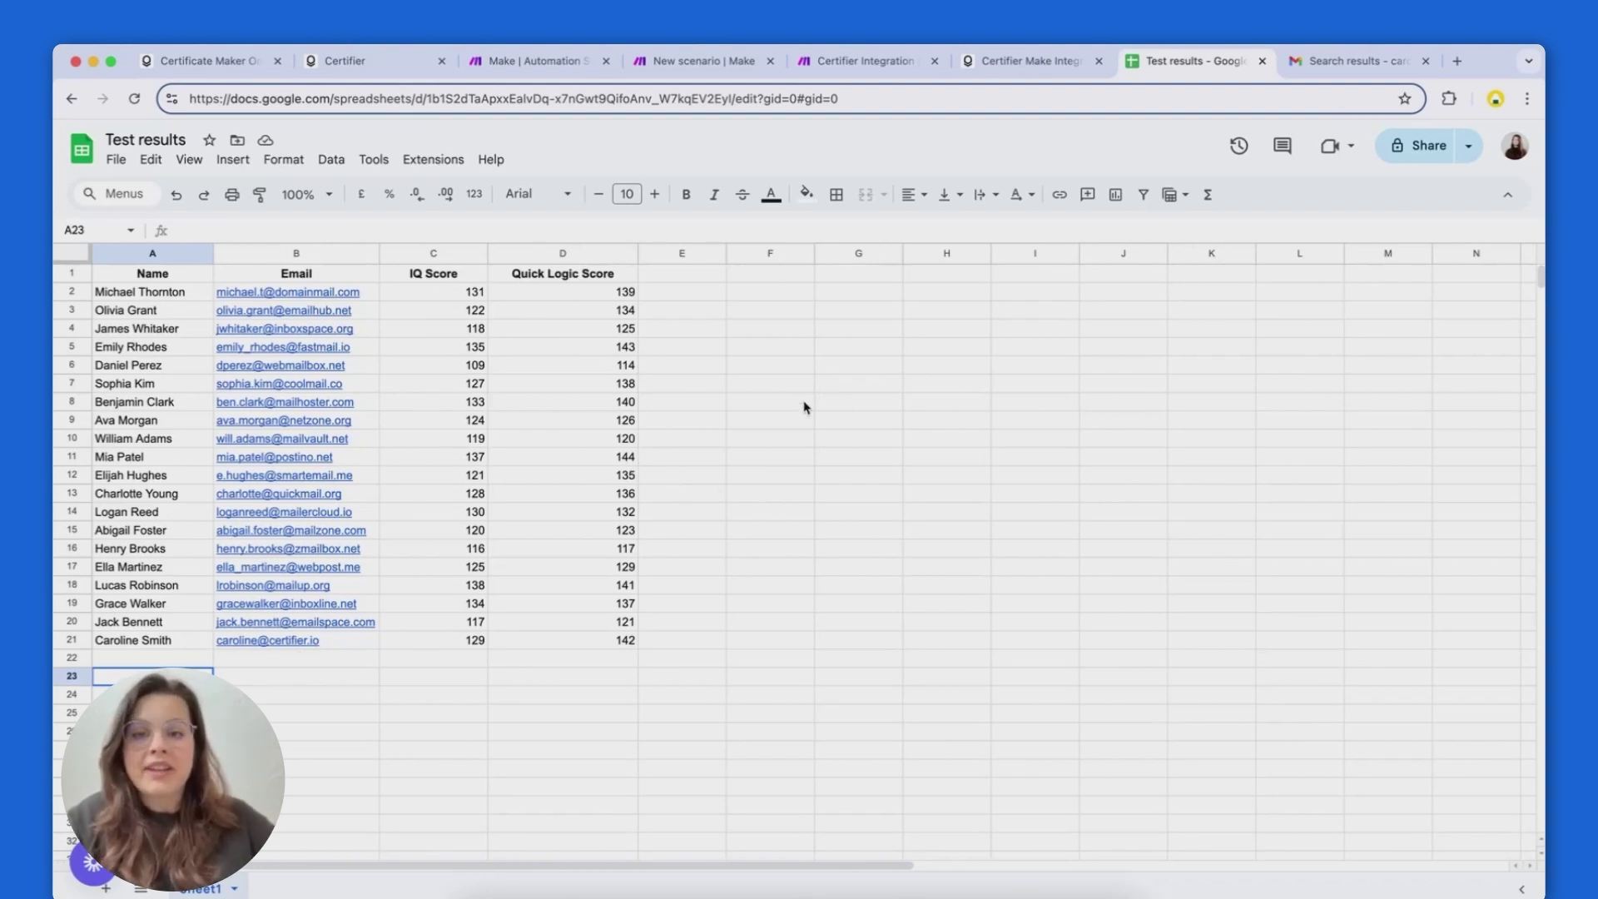
left_click(676, 60)
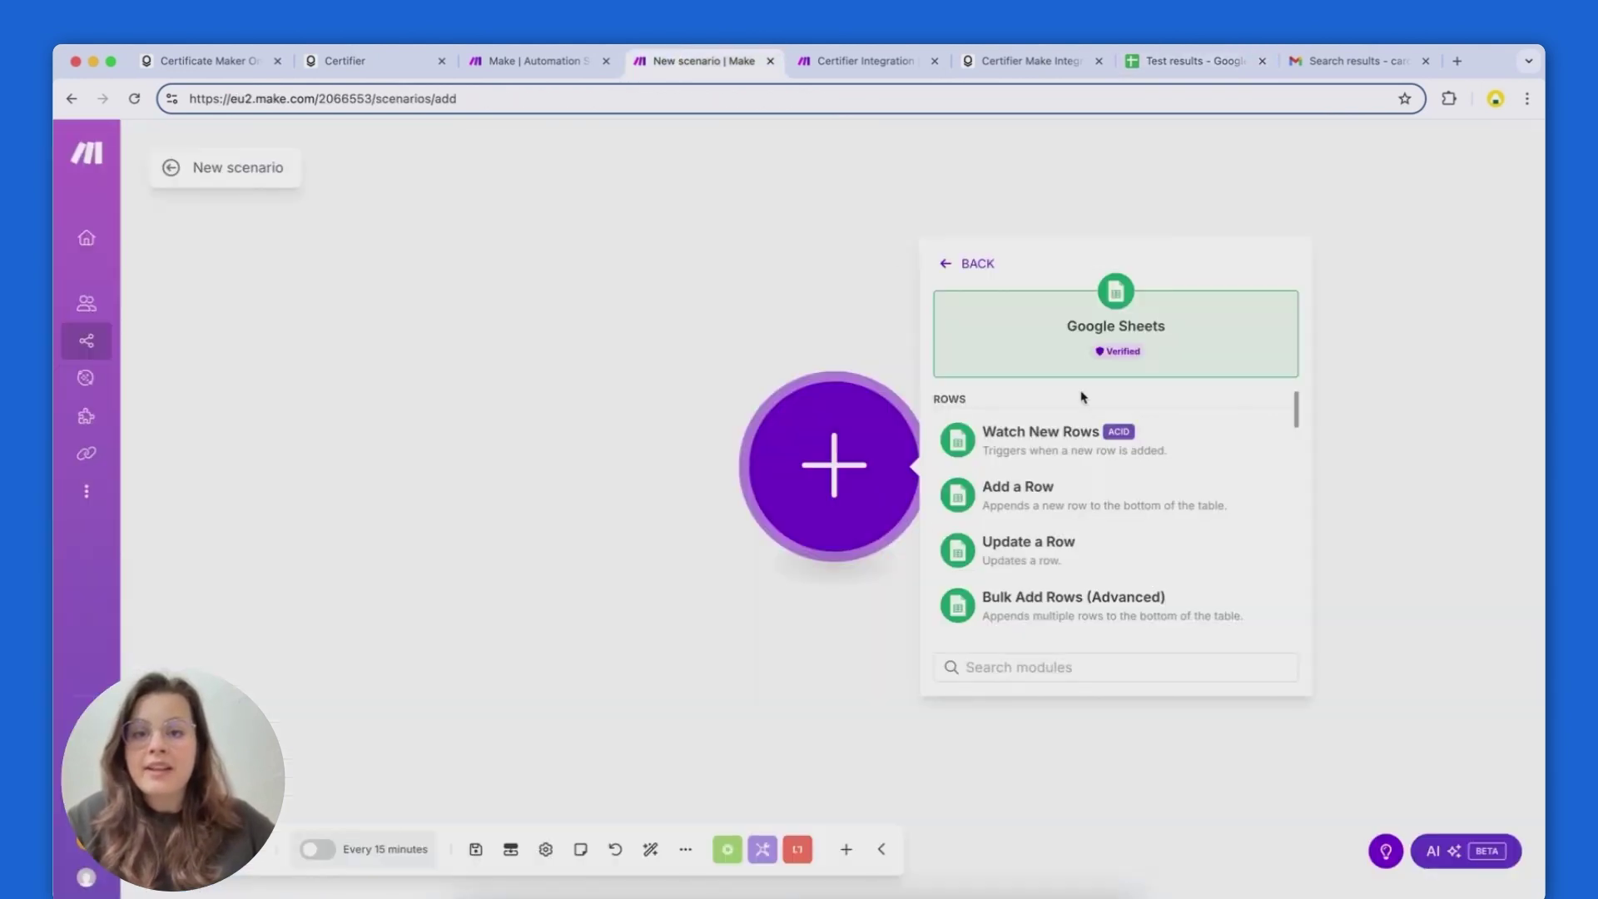
left_click(1056, 447)
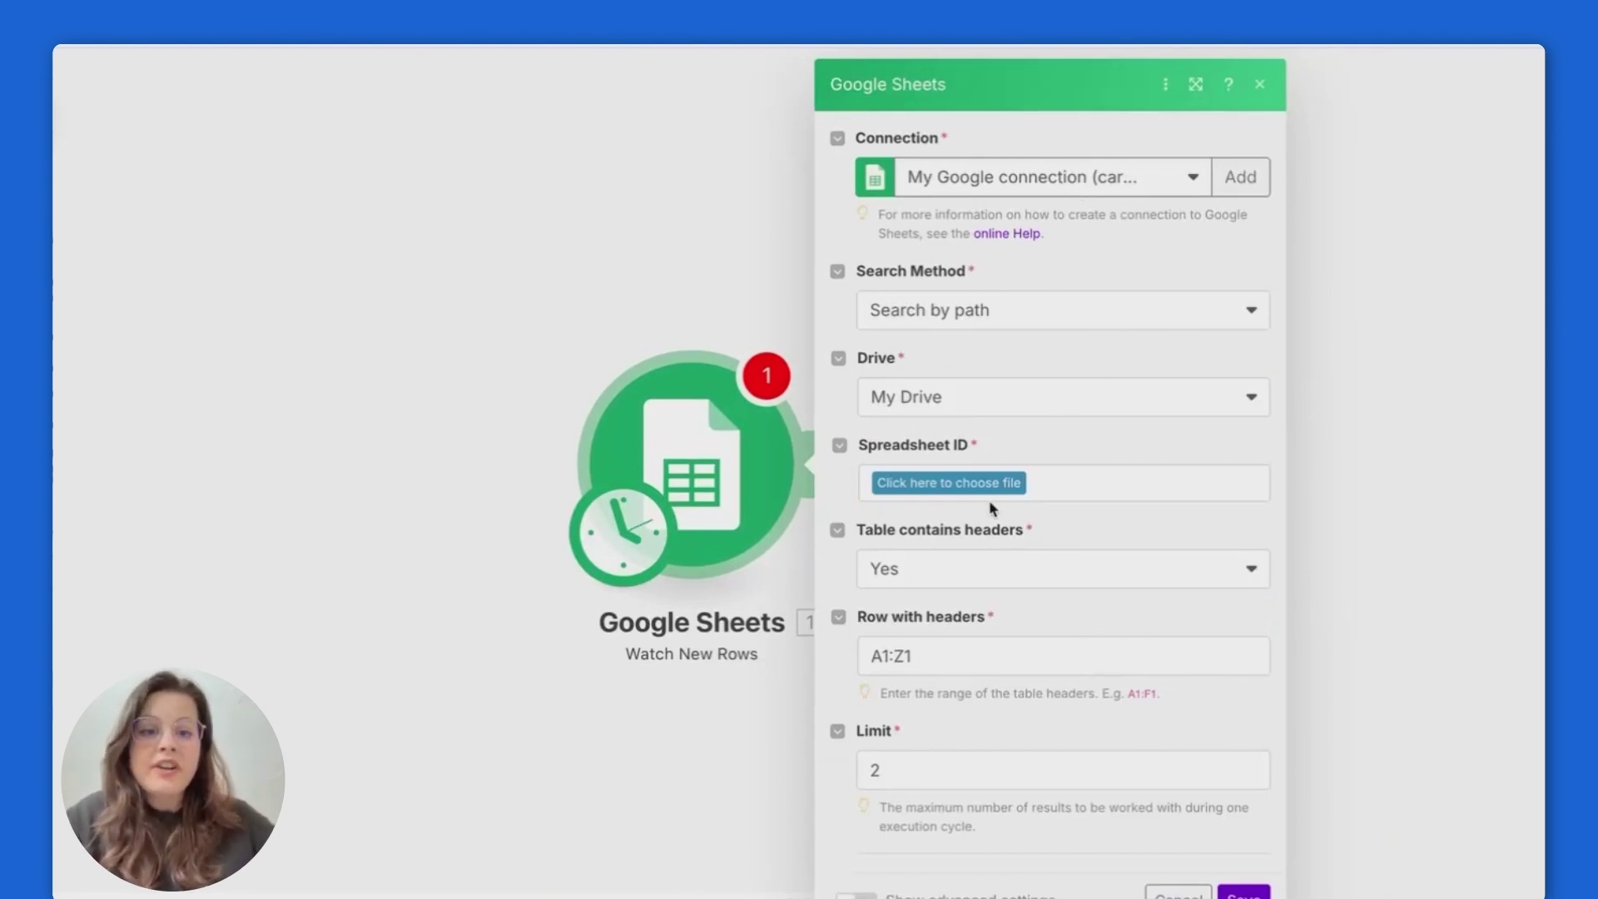
Step: Configure the trigger to watch Sheet1 of the Test results spreadsheet with a limit of 2, and save it
left_click(966, 491)
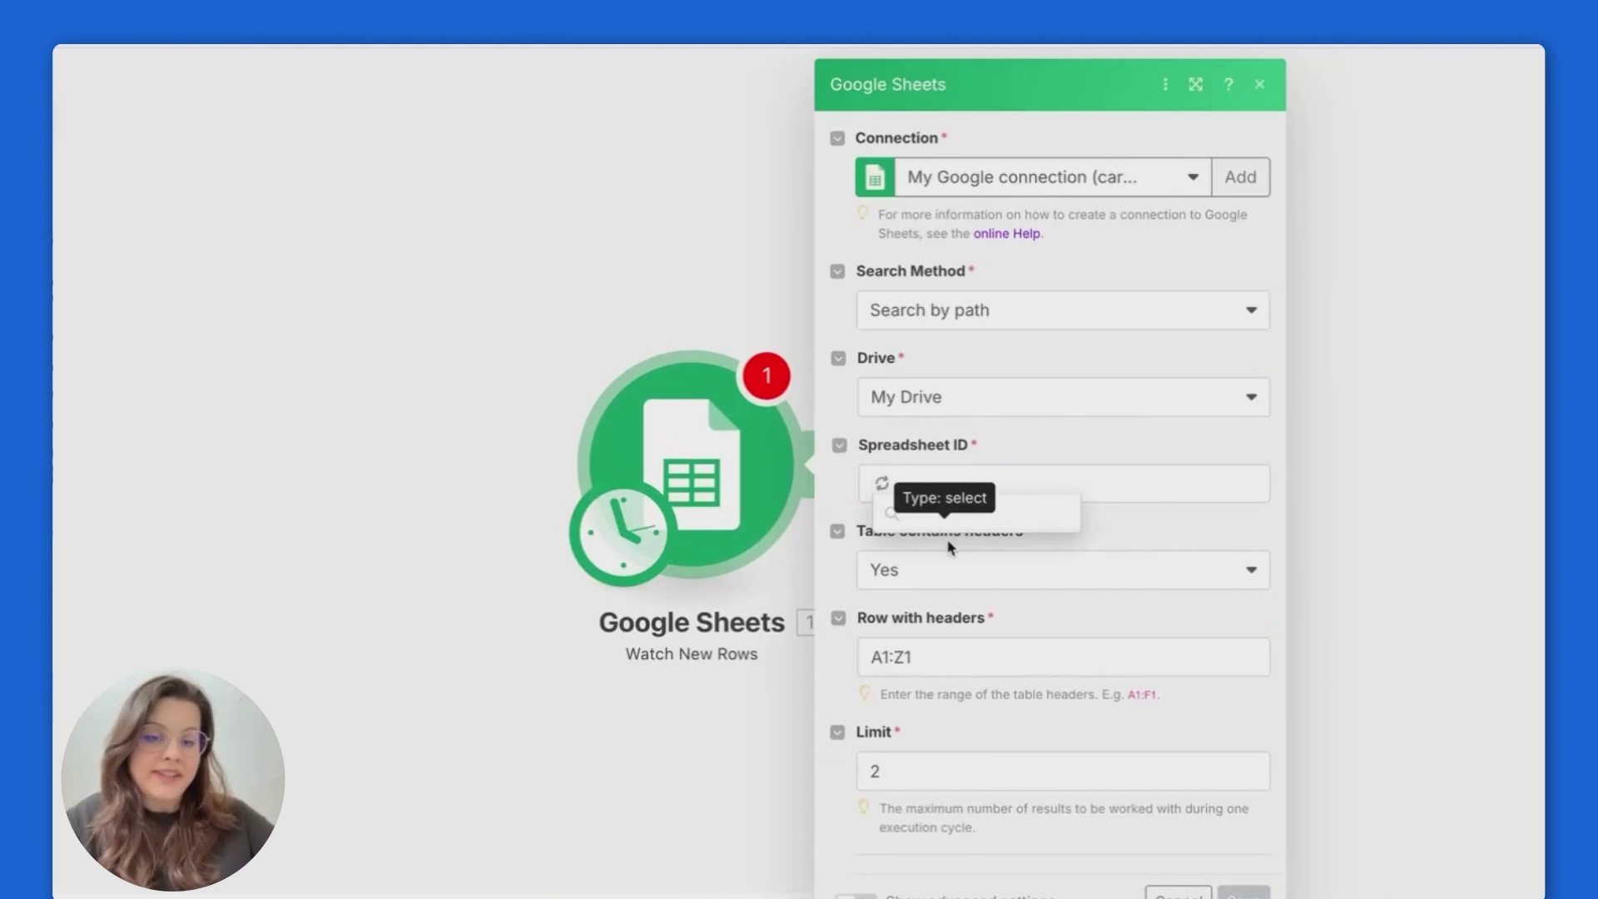
left_click(949, 623)
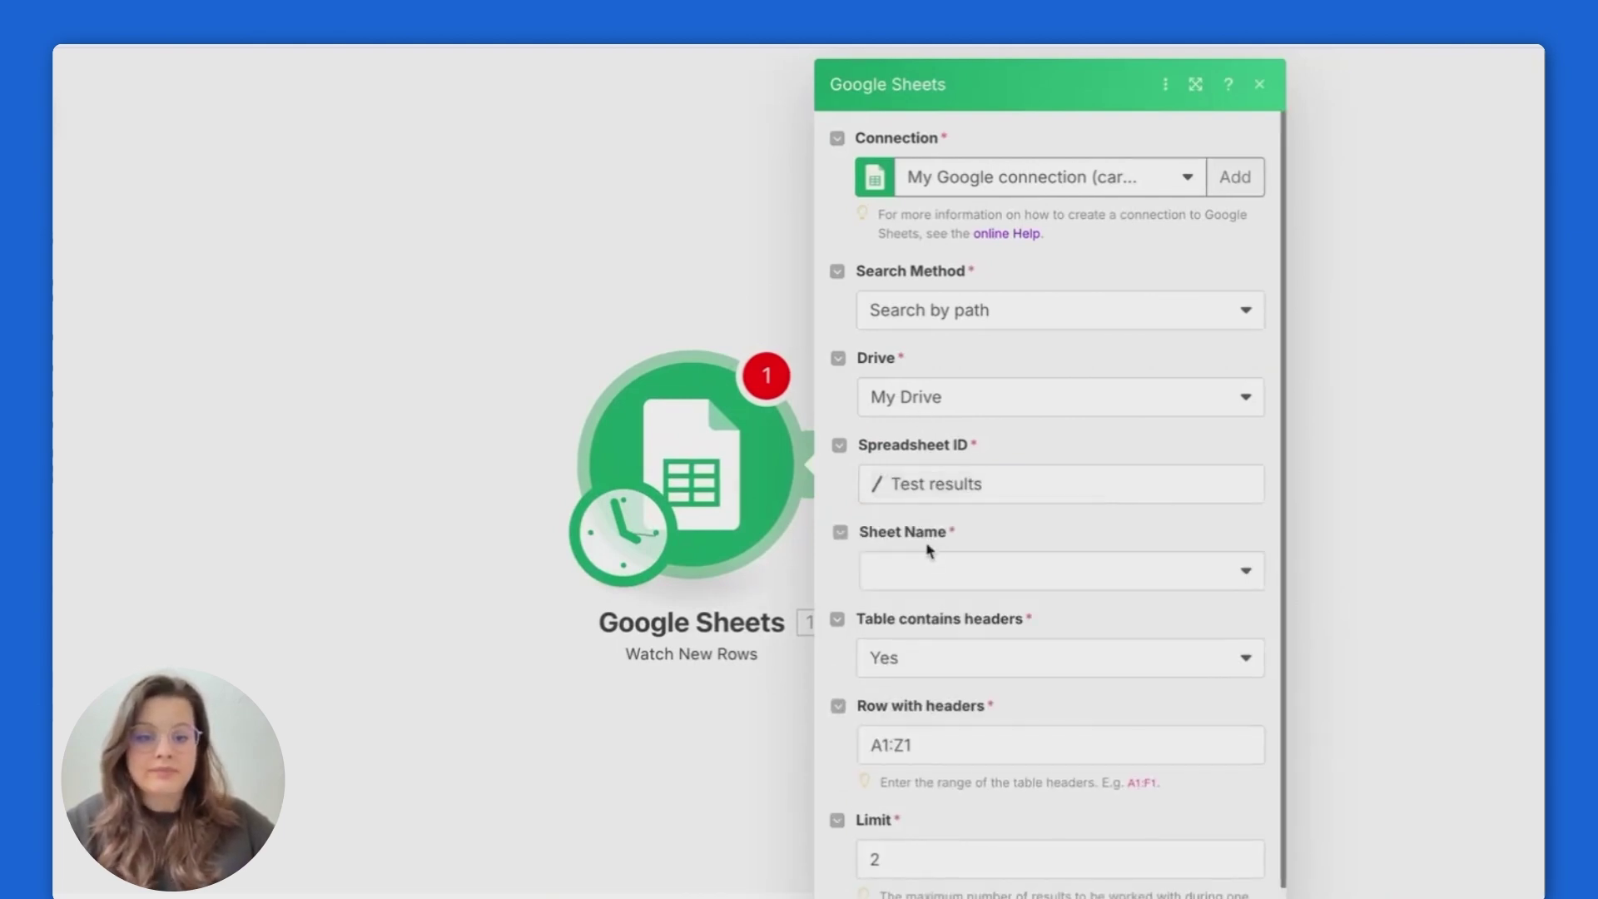
left_click(924, 571)
left_click(914, 611)
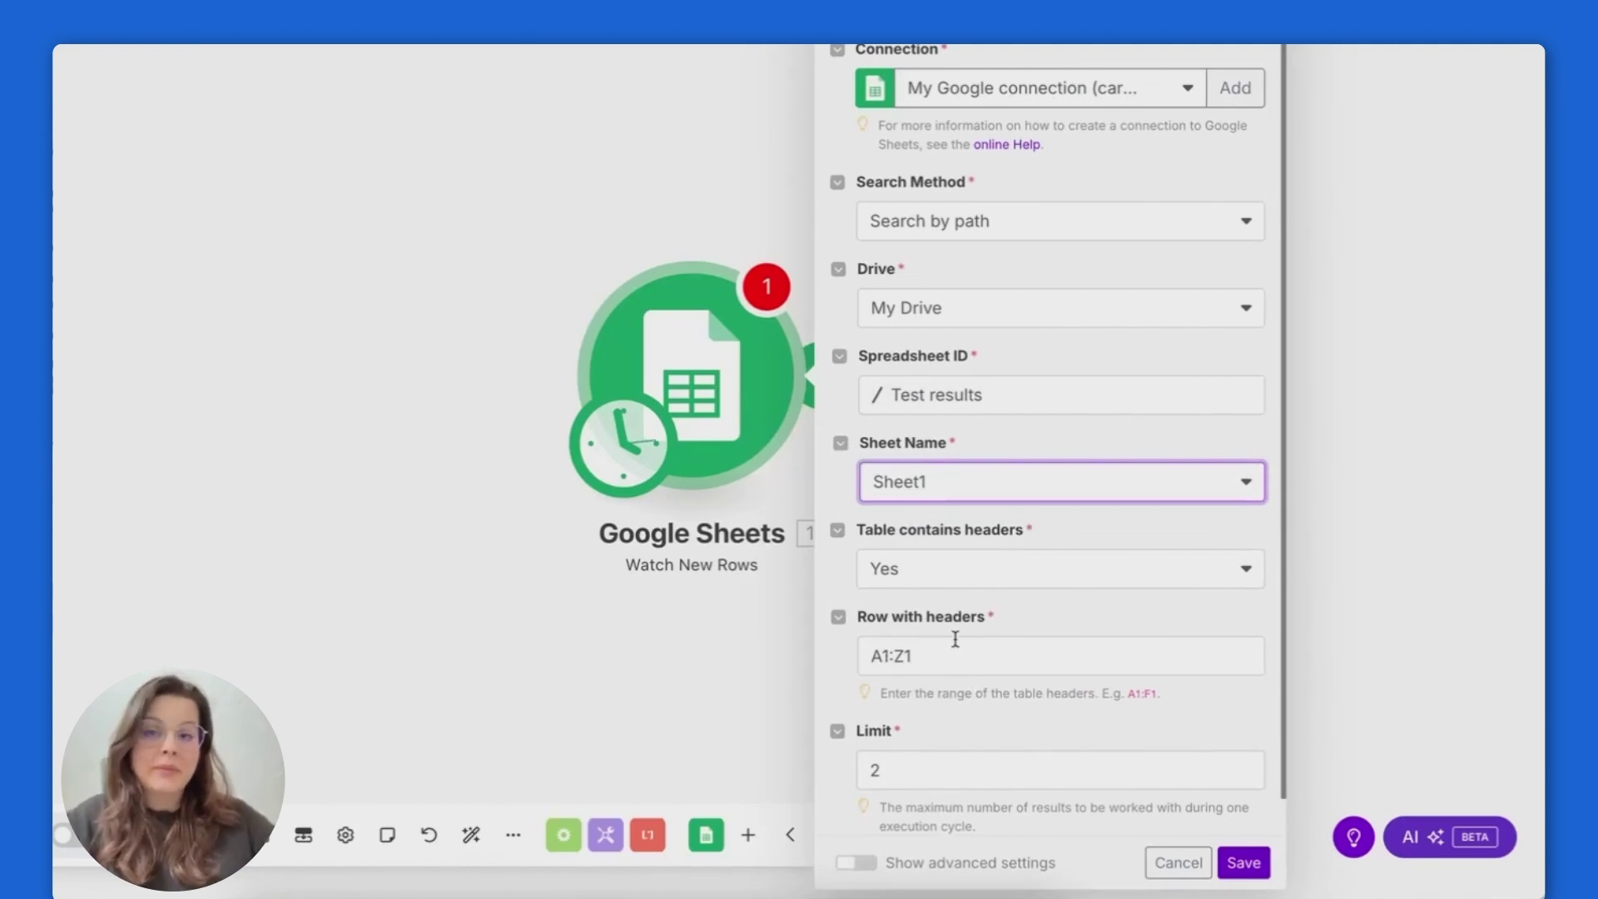
double_click(864, 763)
type("10")
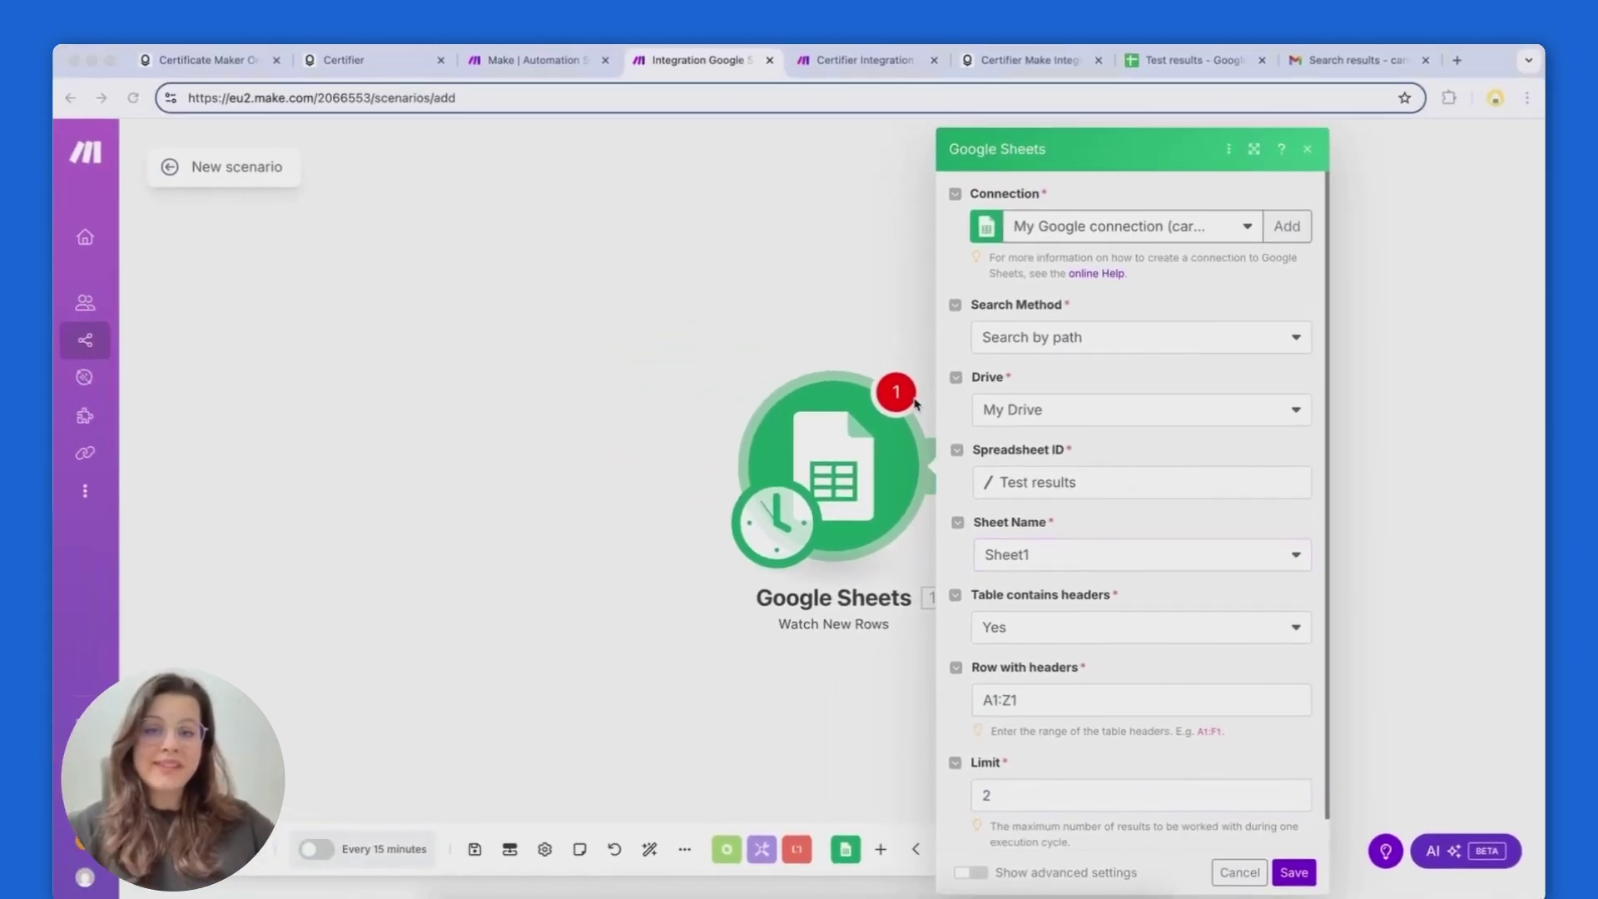
left_click(1294, 873)
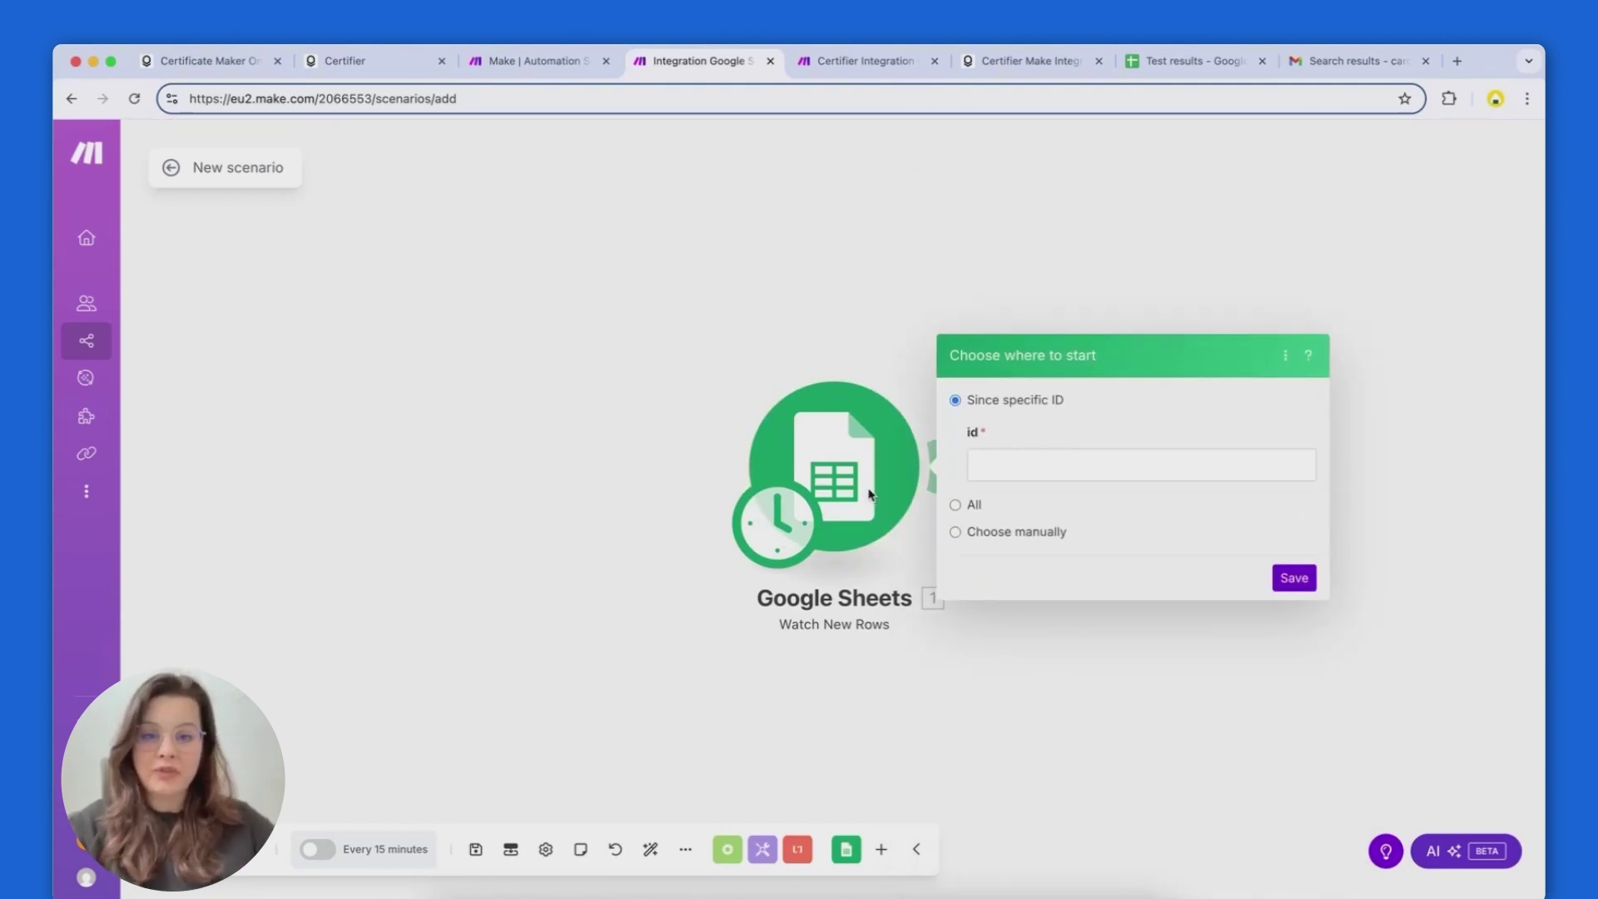
Step: Set the trigger to start from the manually chosen second-newest row, and run the scenario once
left_click(970, 505)
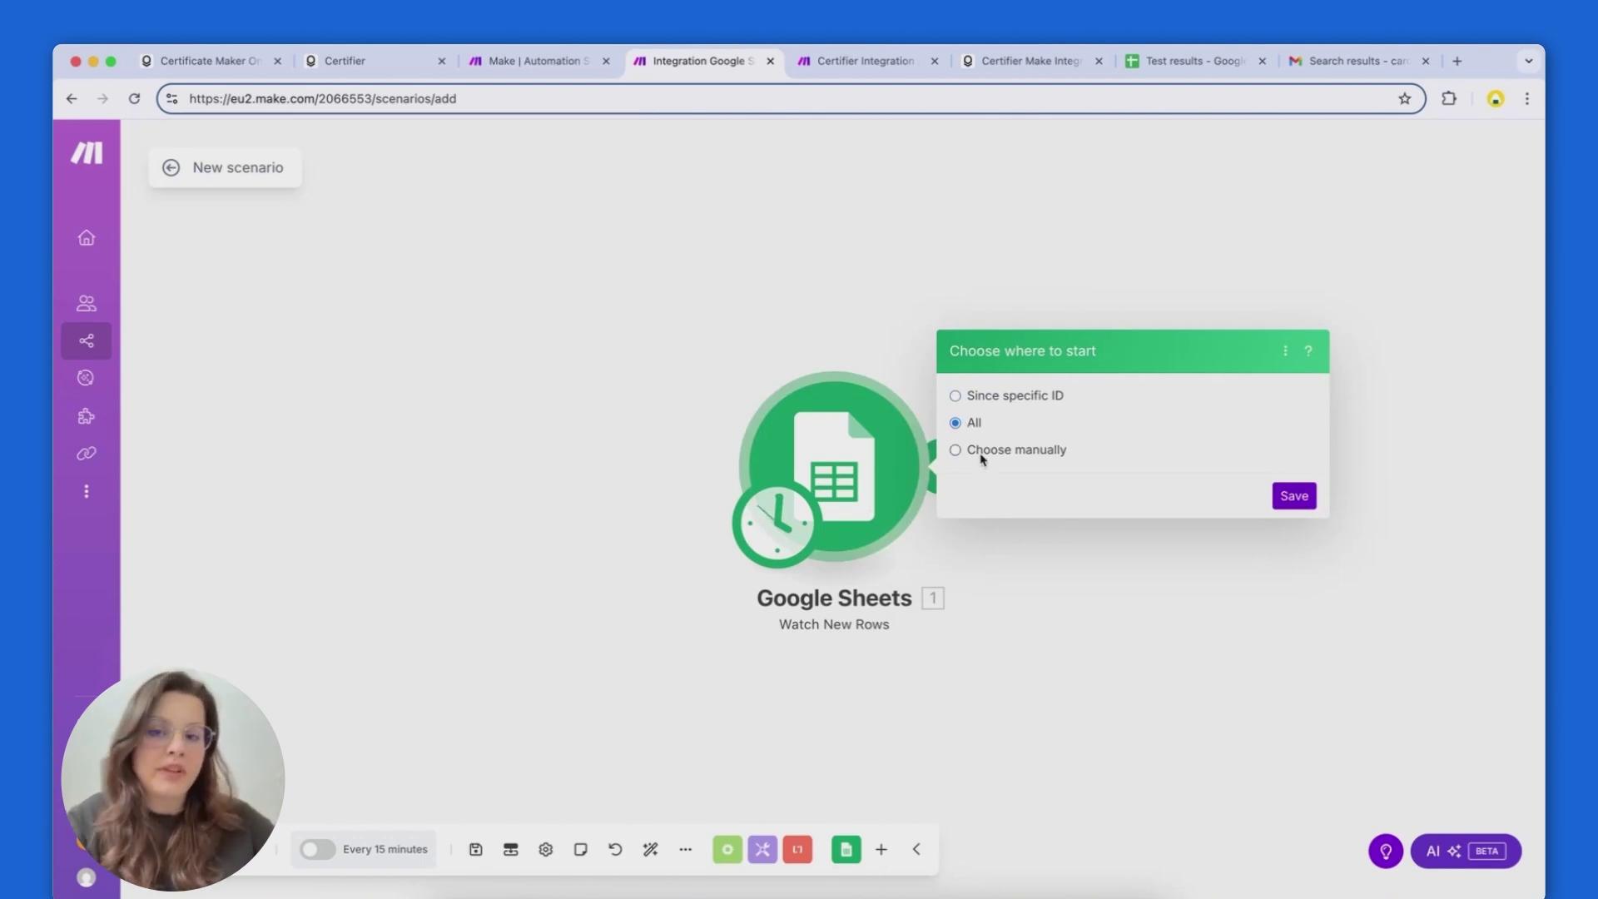
left_click(984, 450)
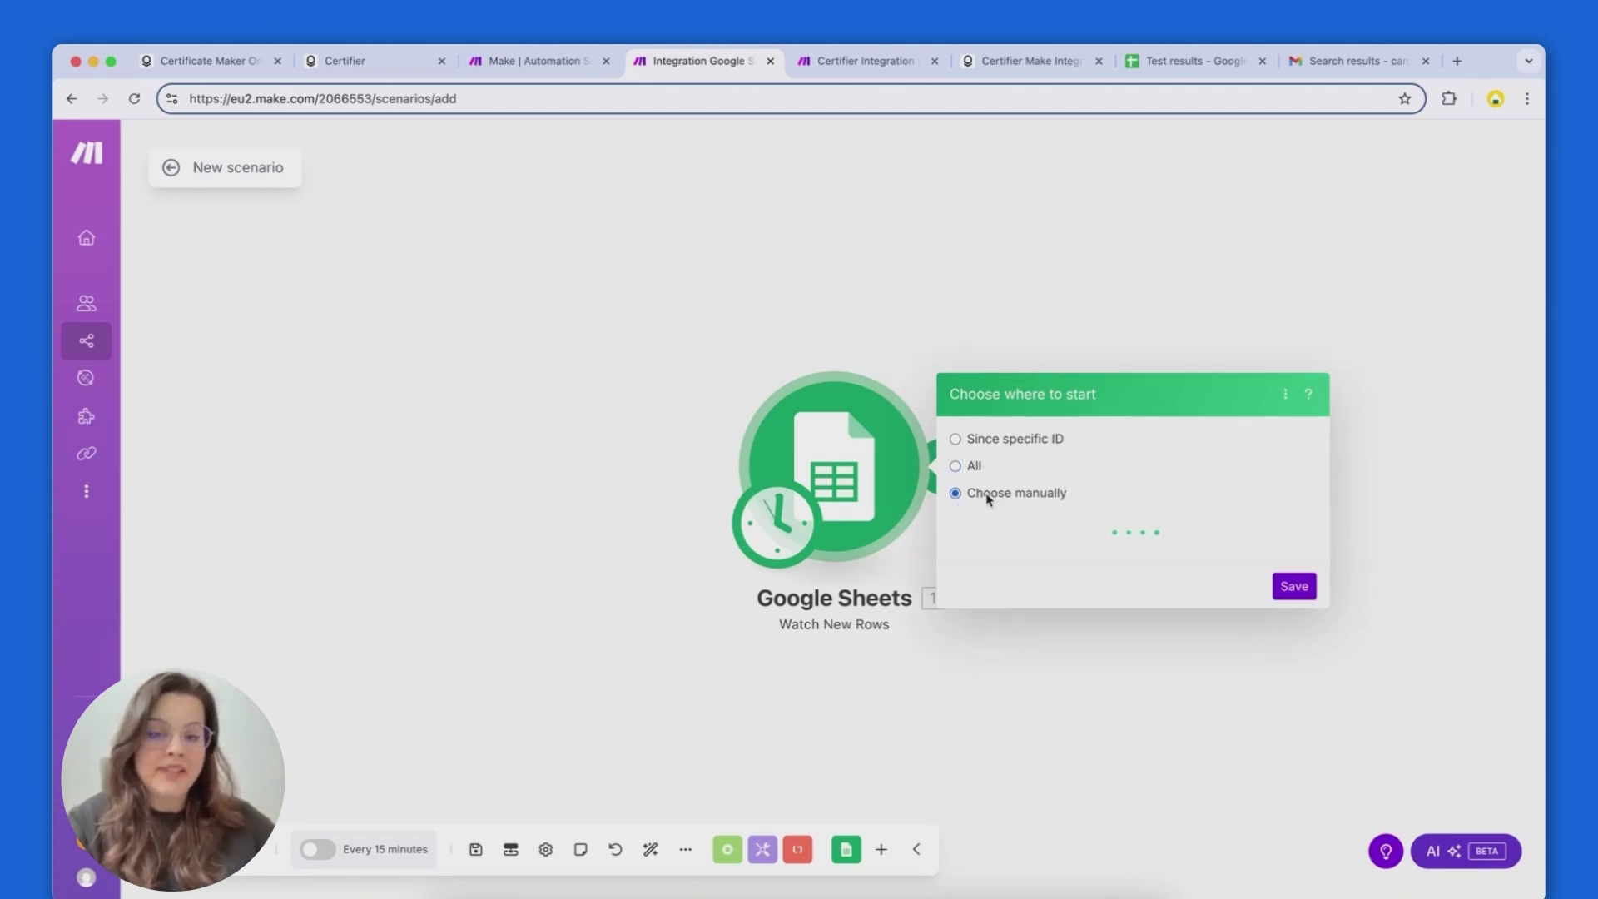
left_click(1120, 499)
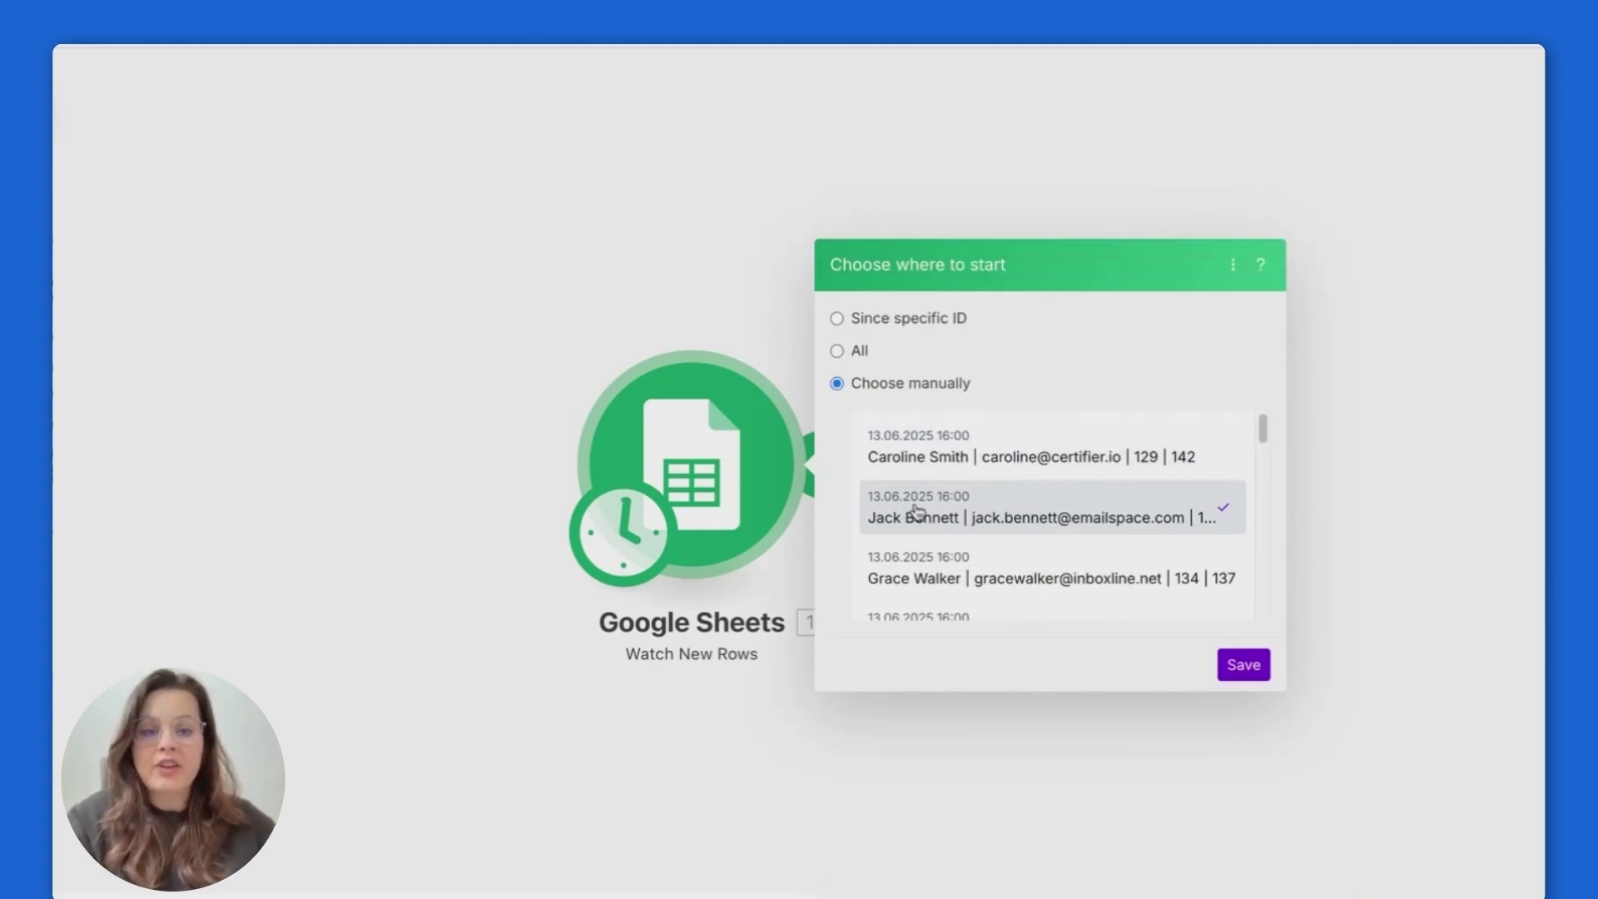
left_click(1253, 664)
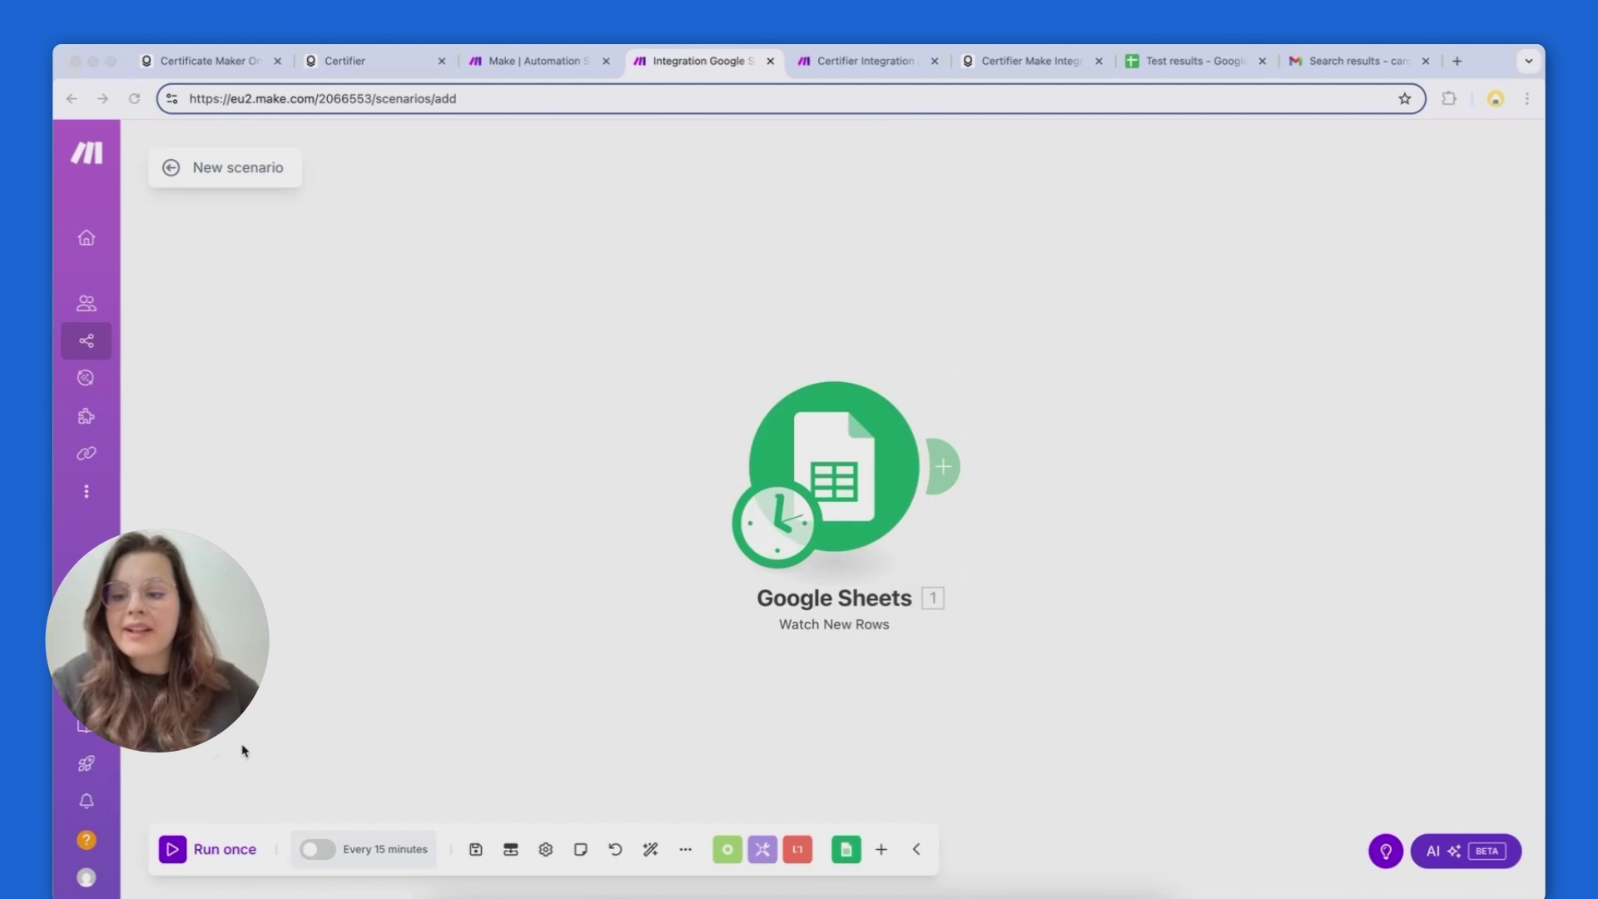
left_click(214, 853)
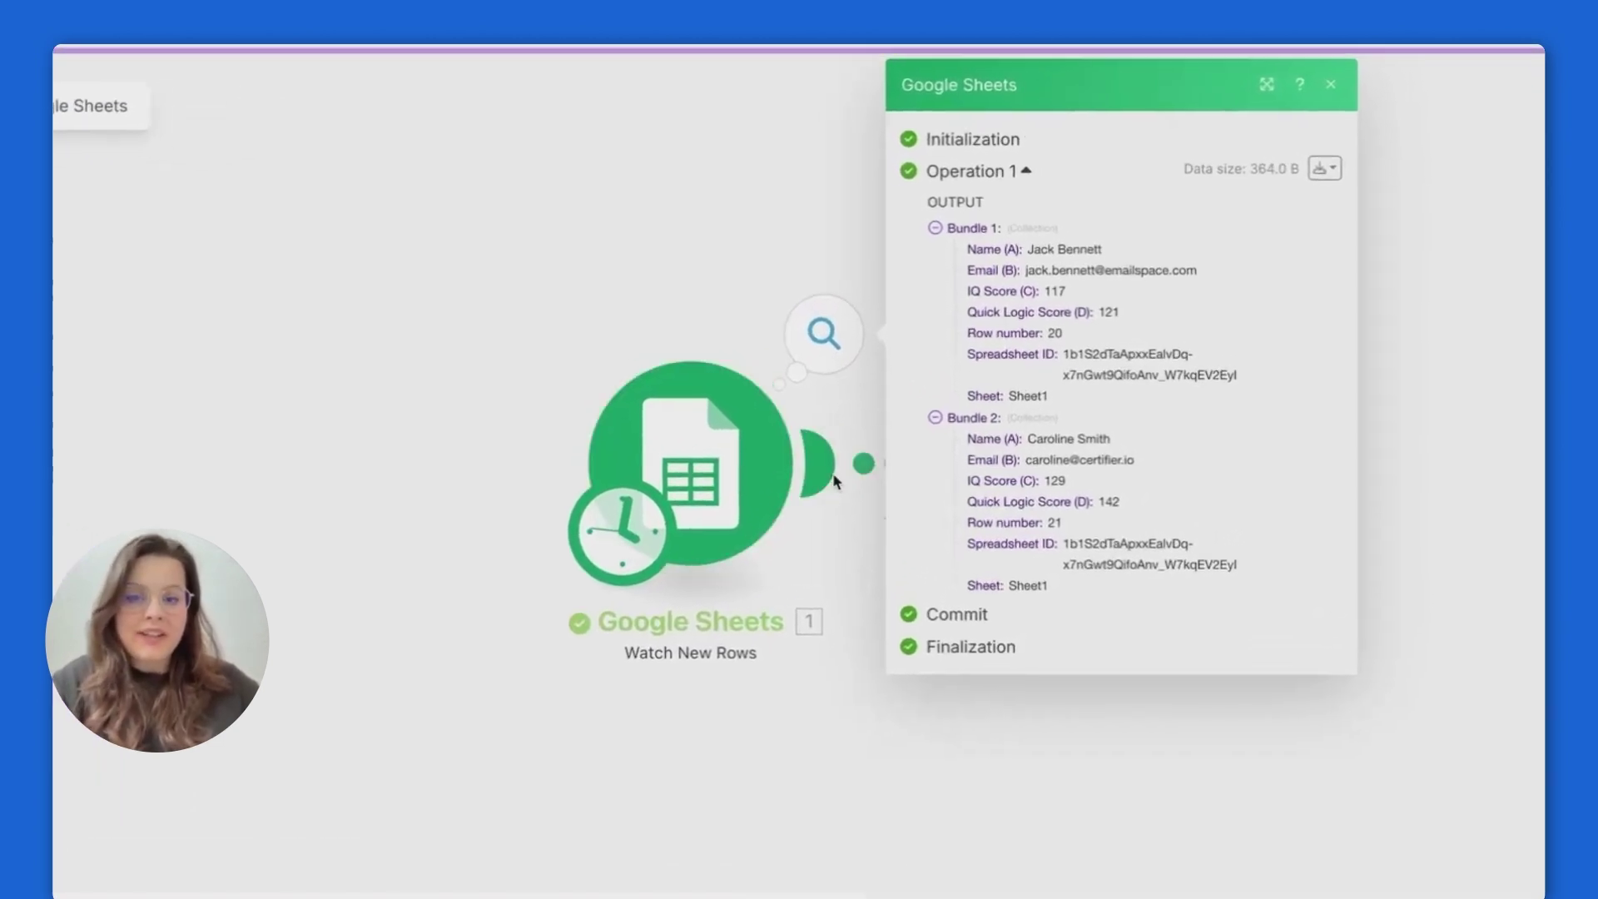
Step: Add Certifier's Issue a Credential module after the Google Sheets trigger
left_click(832, 467)
left_click(806, 711)
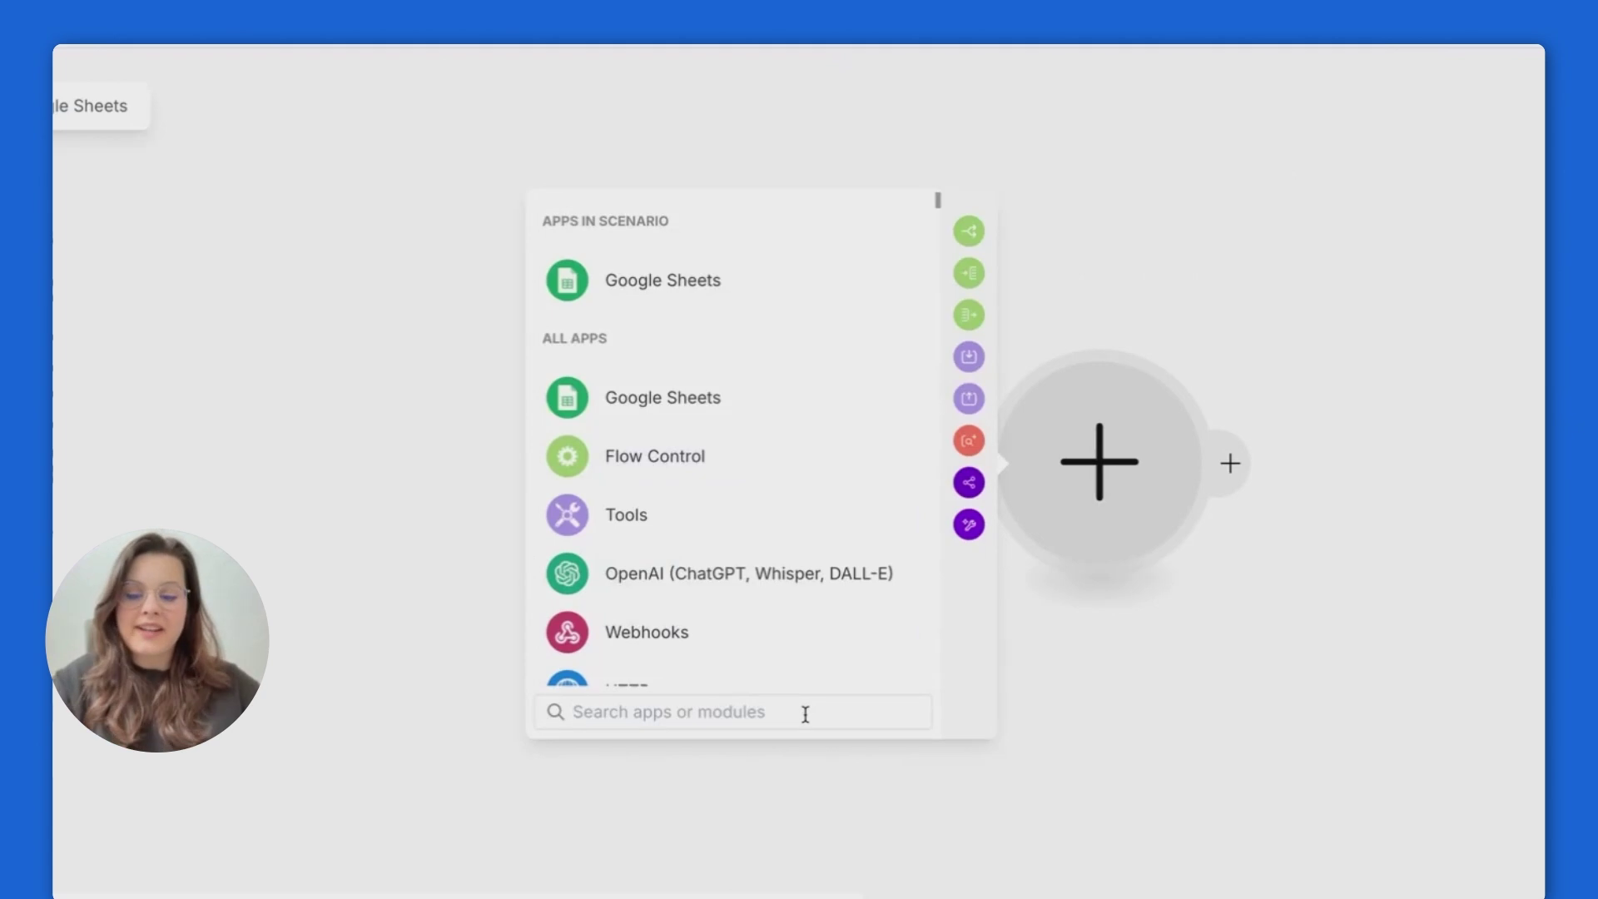
type("certifier")
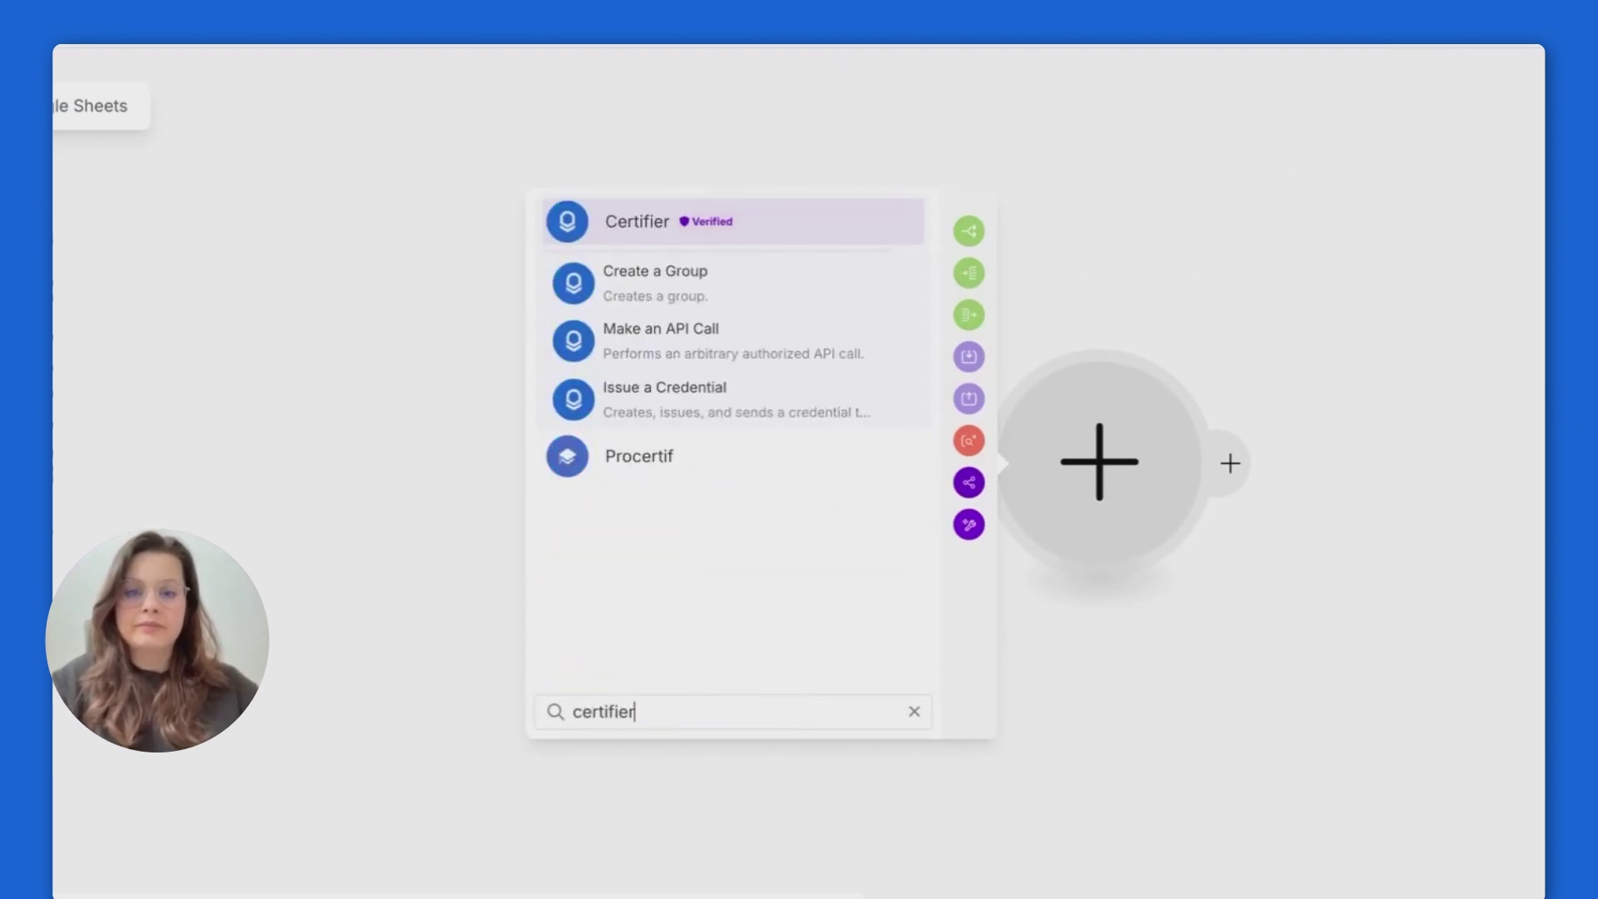
left_click(842, 241)
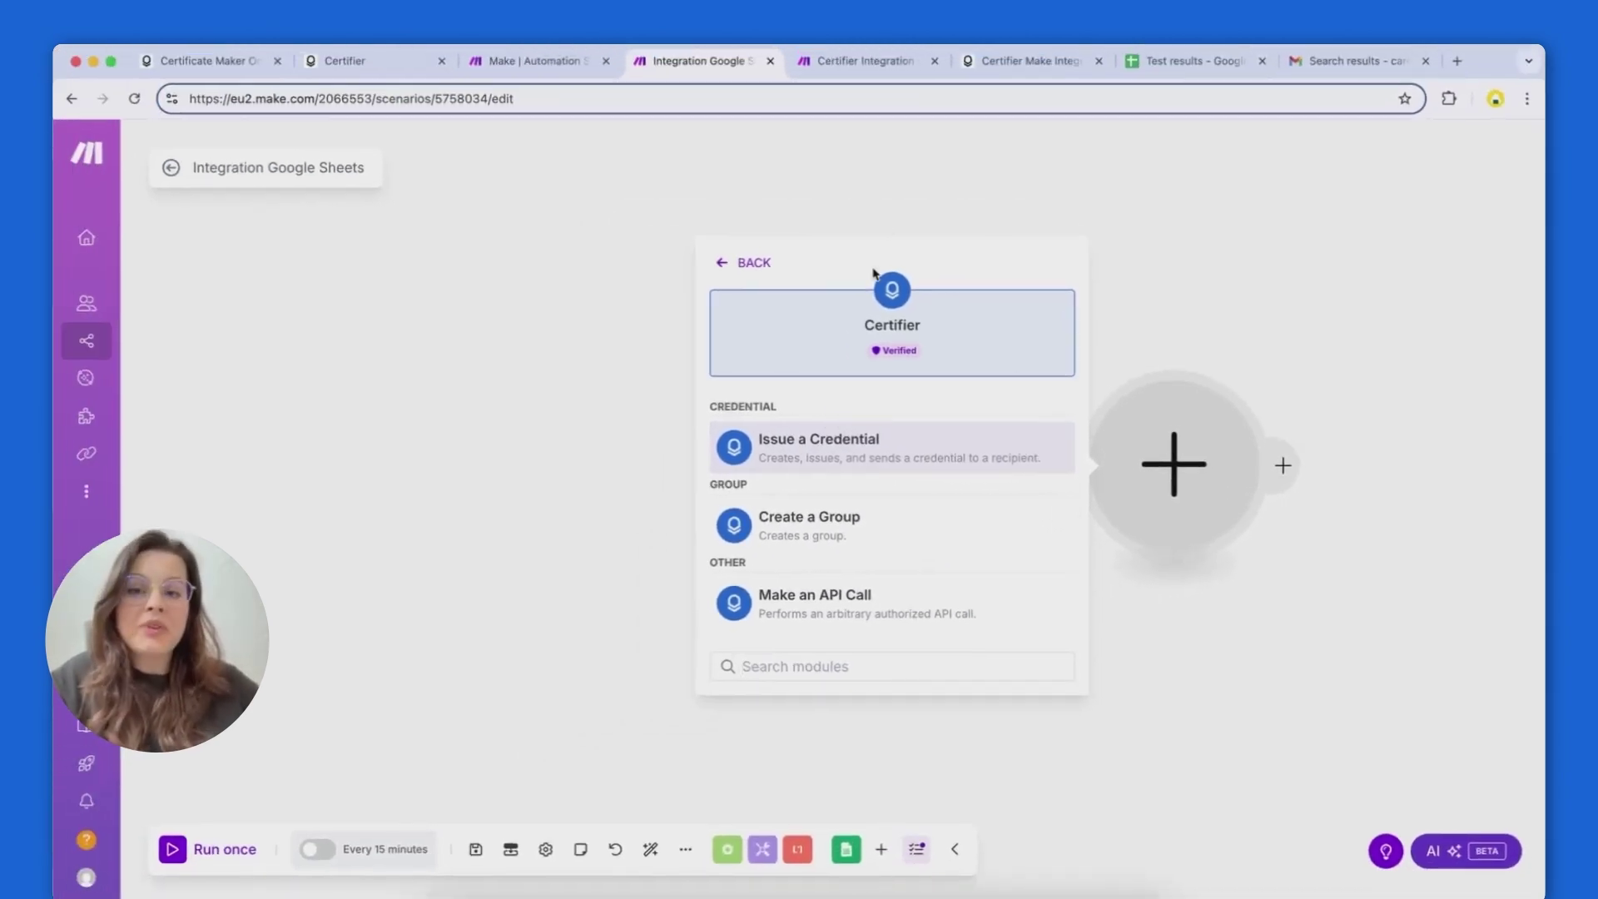
Step: View Certifier's Make integration page and open the form for creating a connection in the Certifier module
left_click(1048, 67)
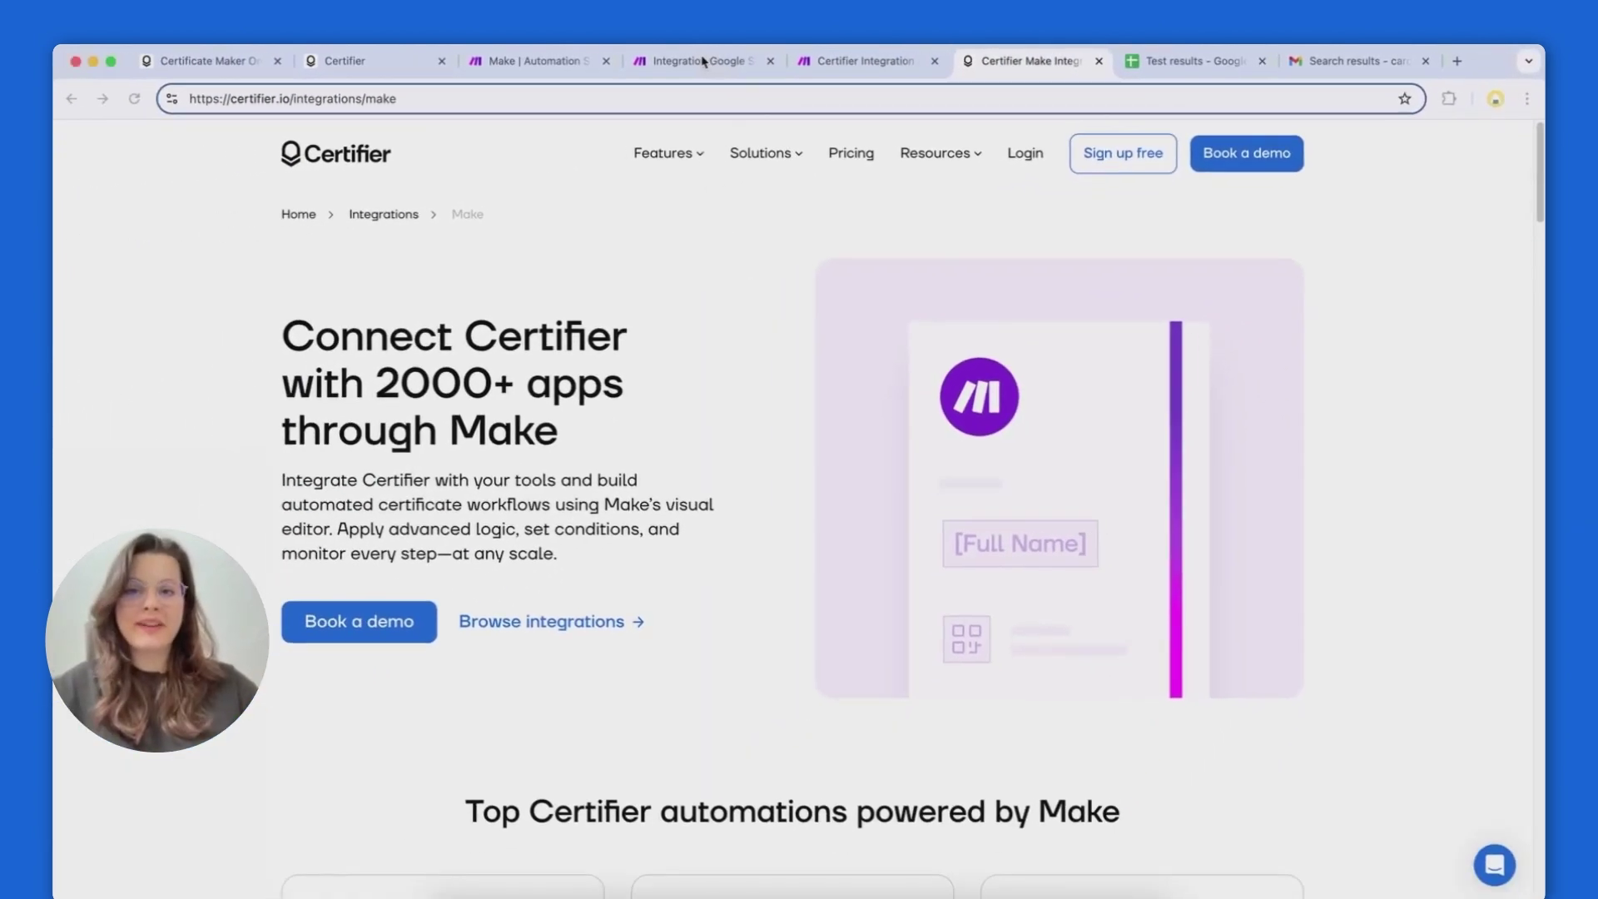
left_click(703, 61)
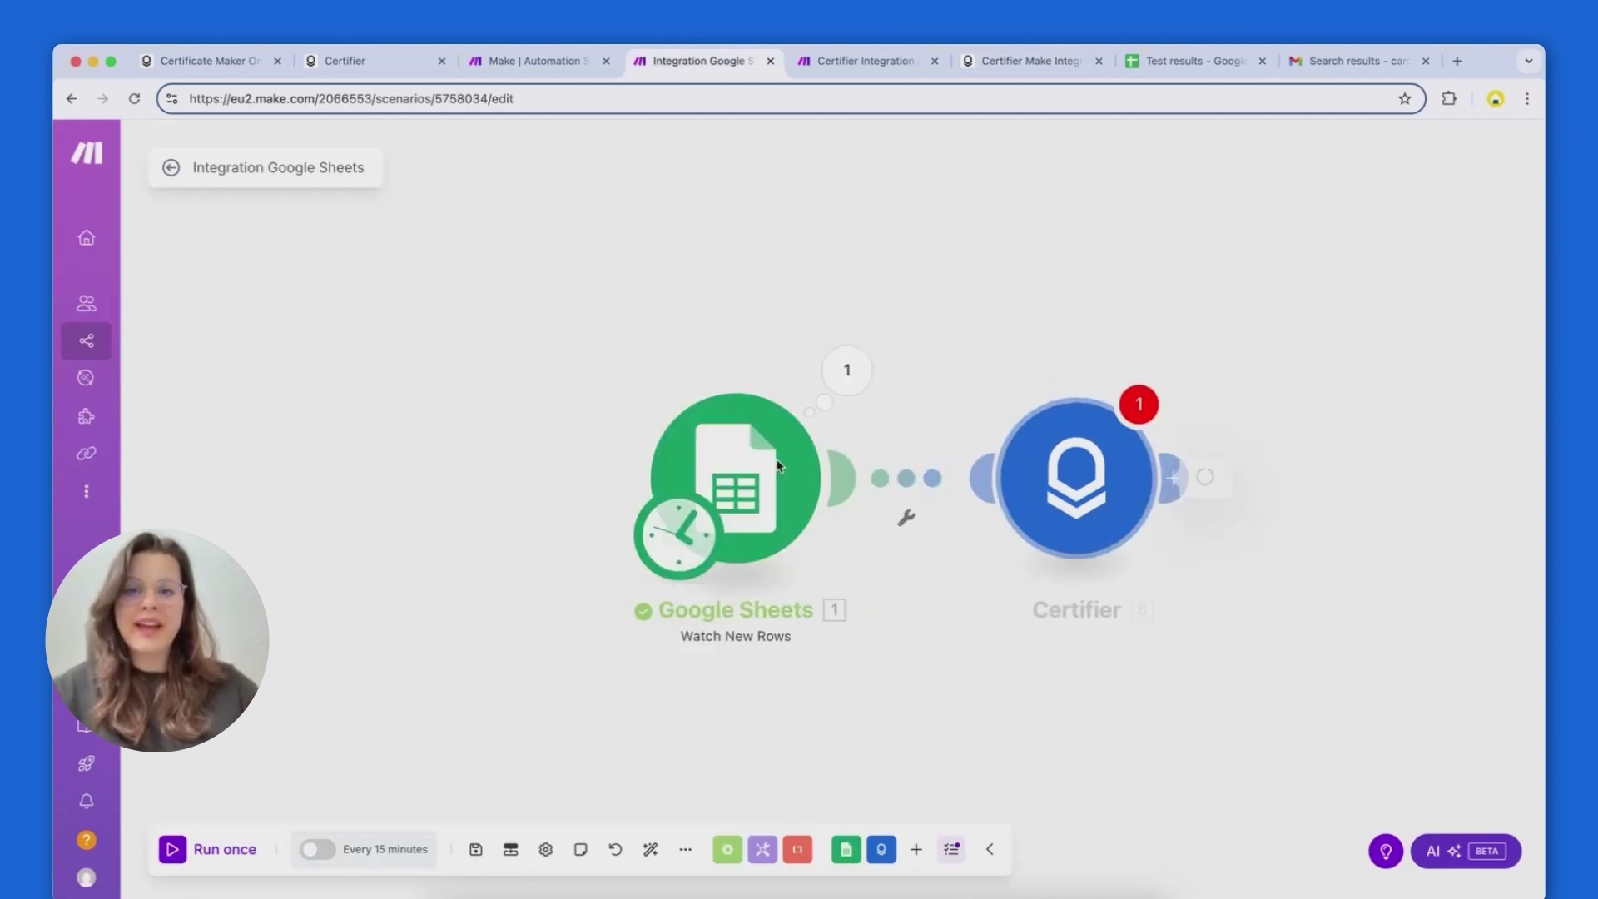
left_click(1053, 491)
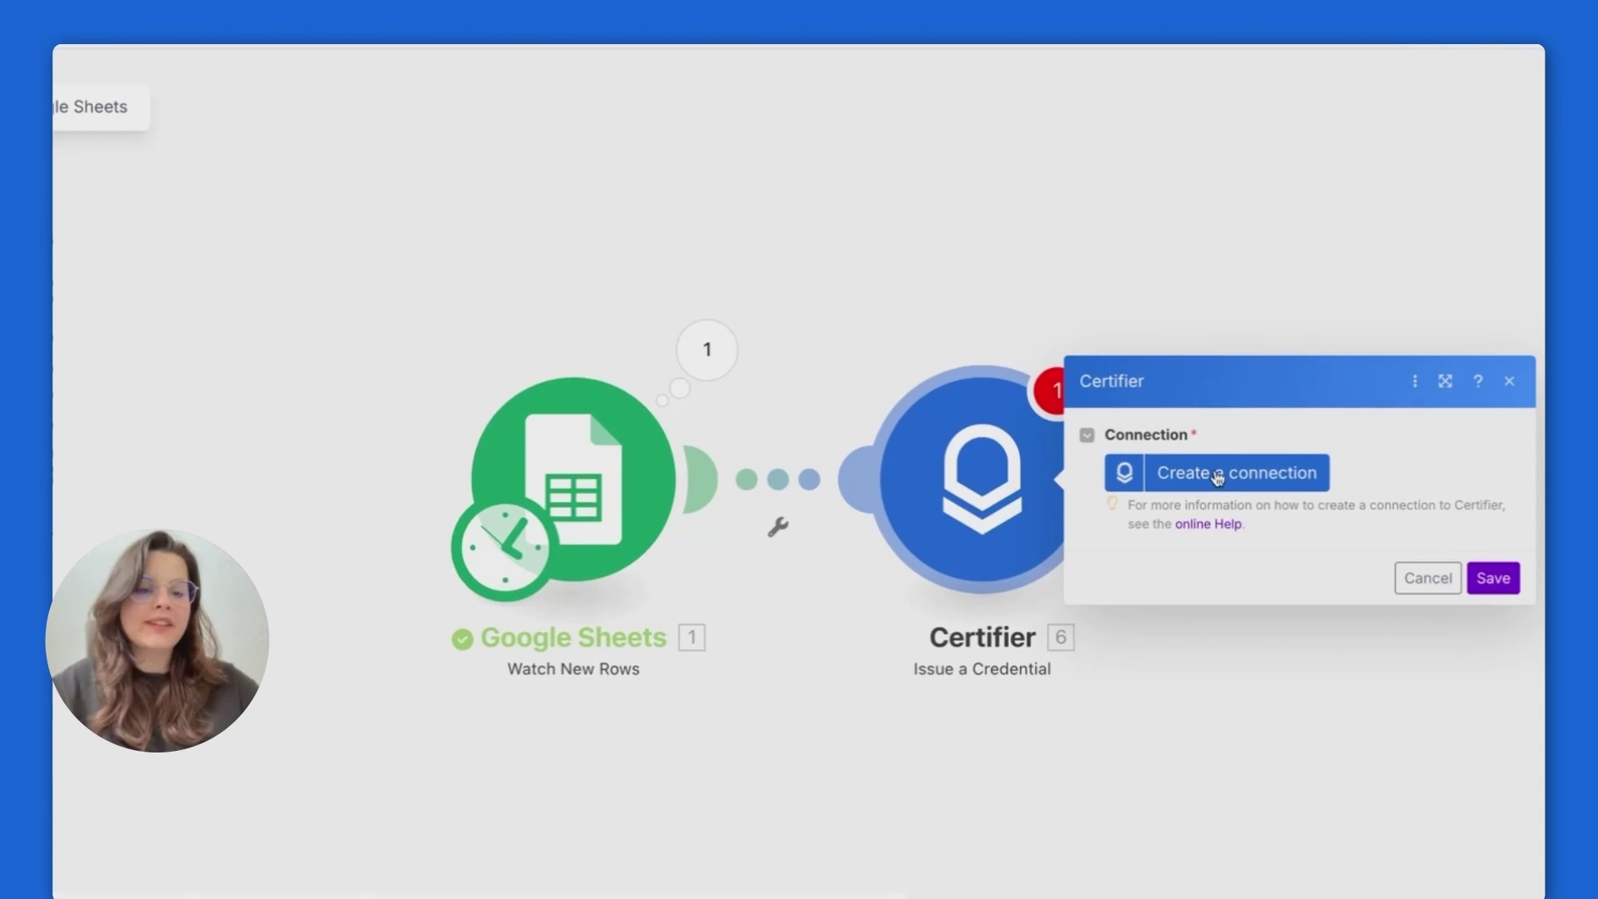
left_click(1216, 476)
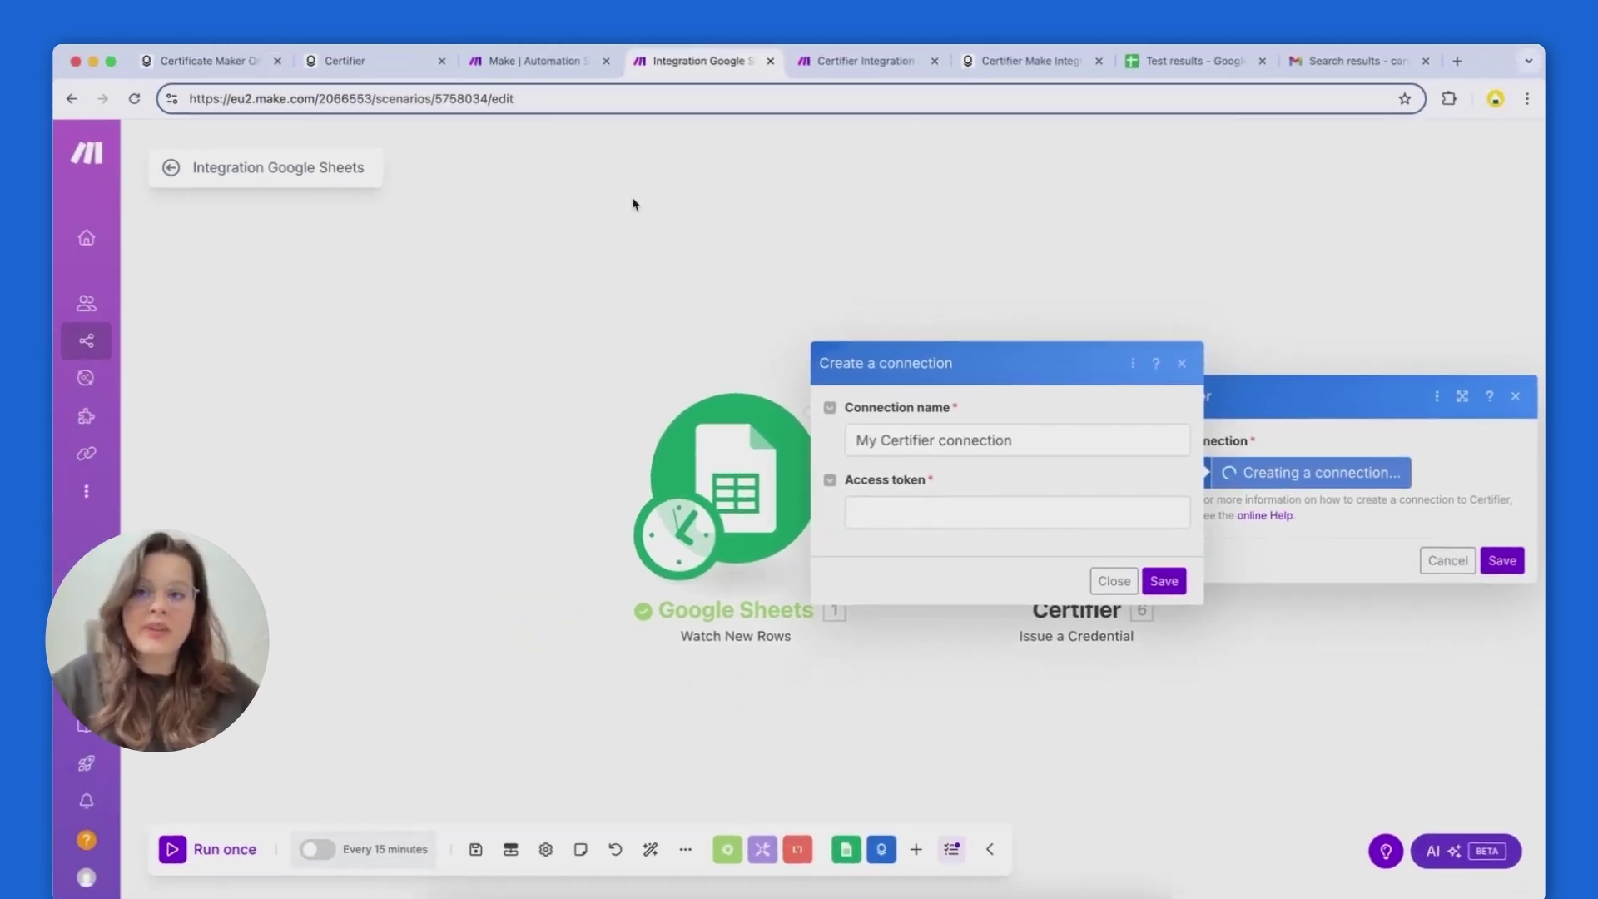
Step: Generate an access token named "make key" in the Certifier web app and copy it
left_click(390, 62)
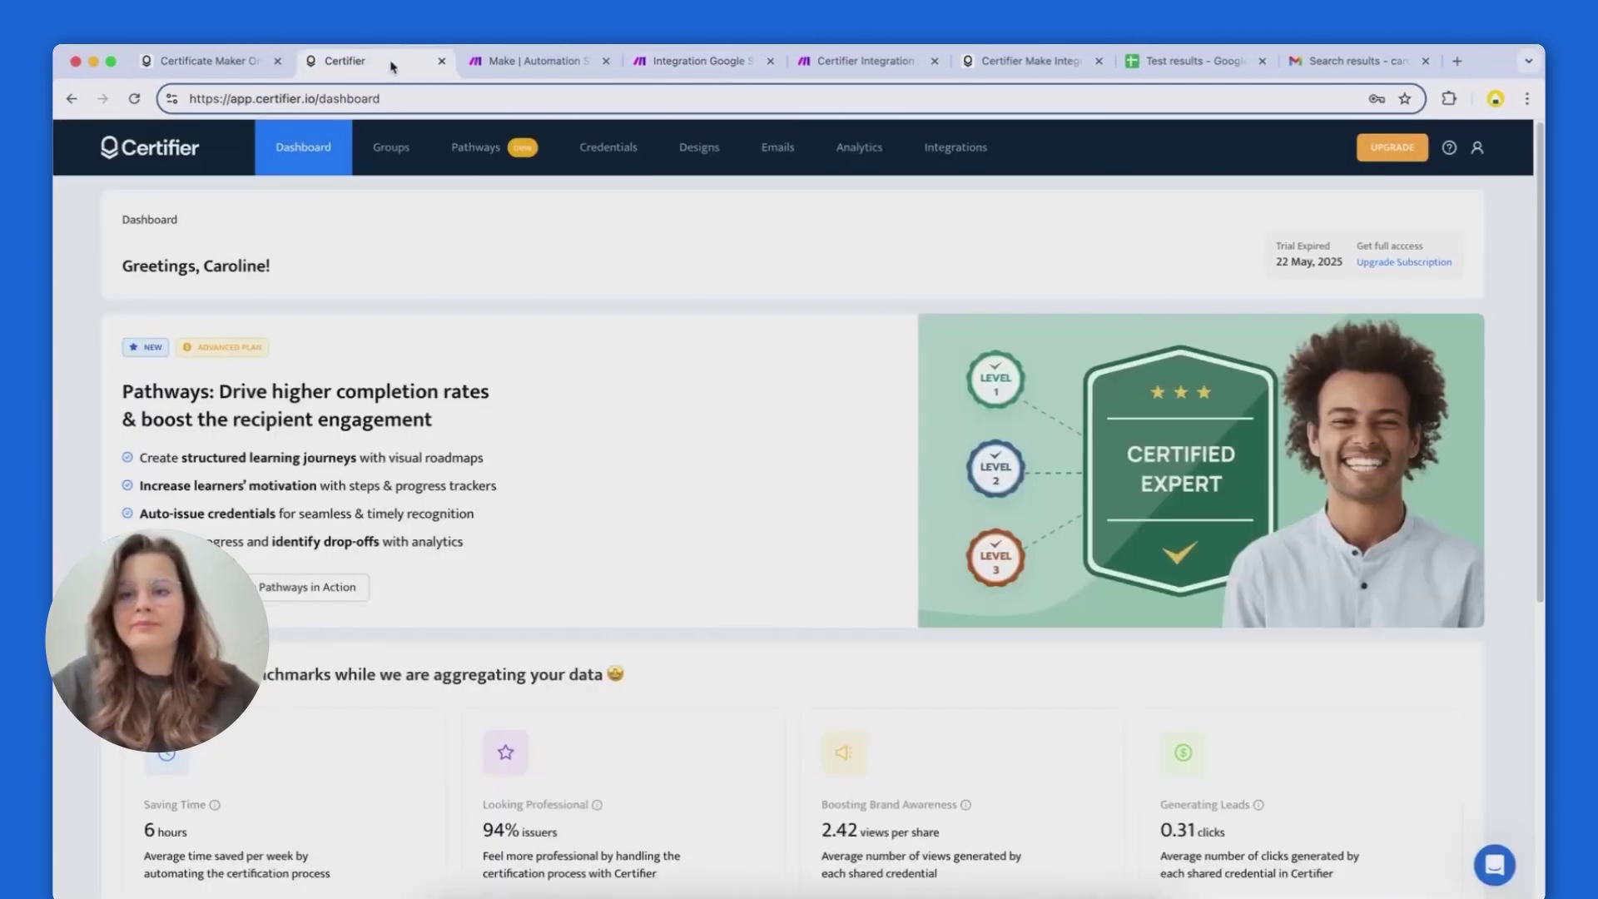
left_click(971, 159)
left_click(1402, 266)
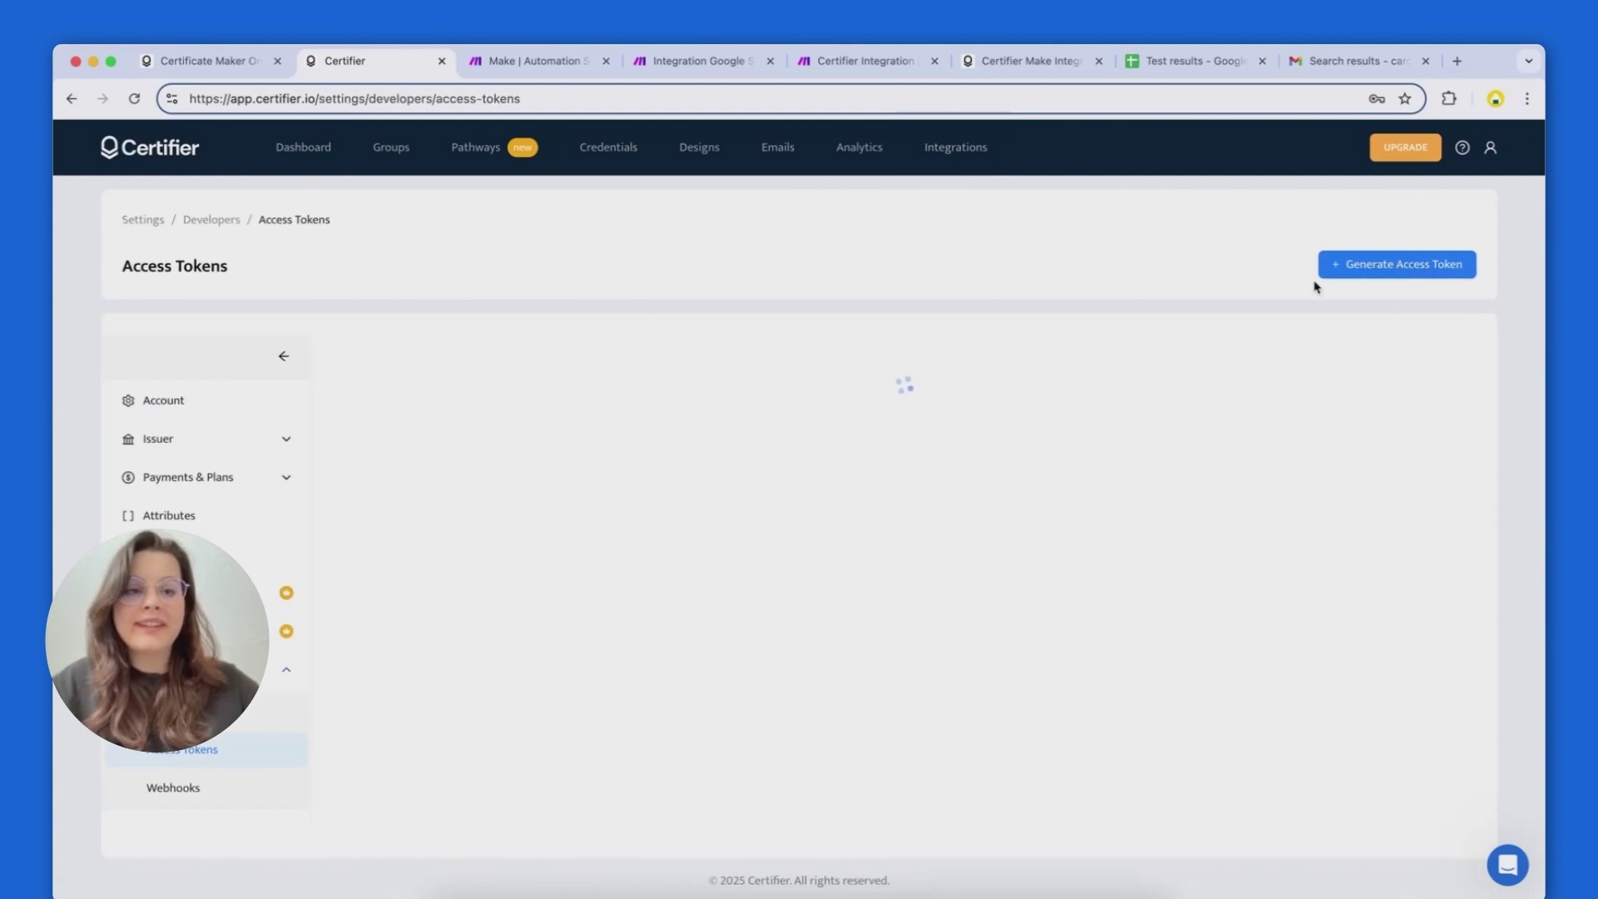
left_click(1404, 275)
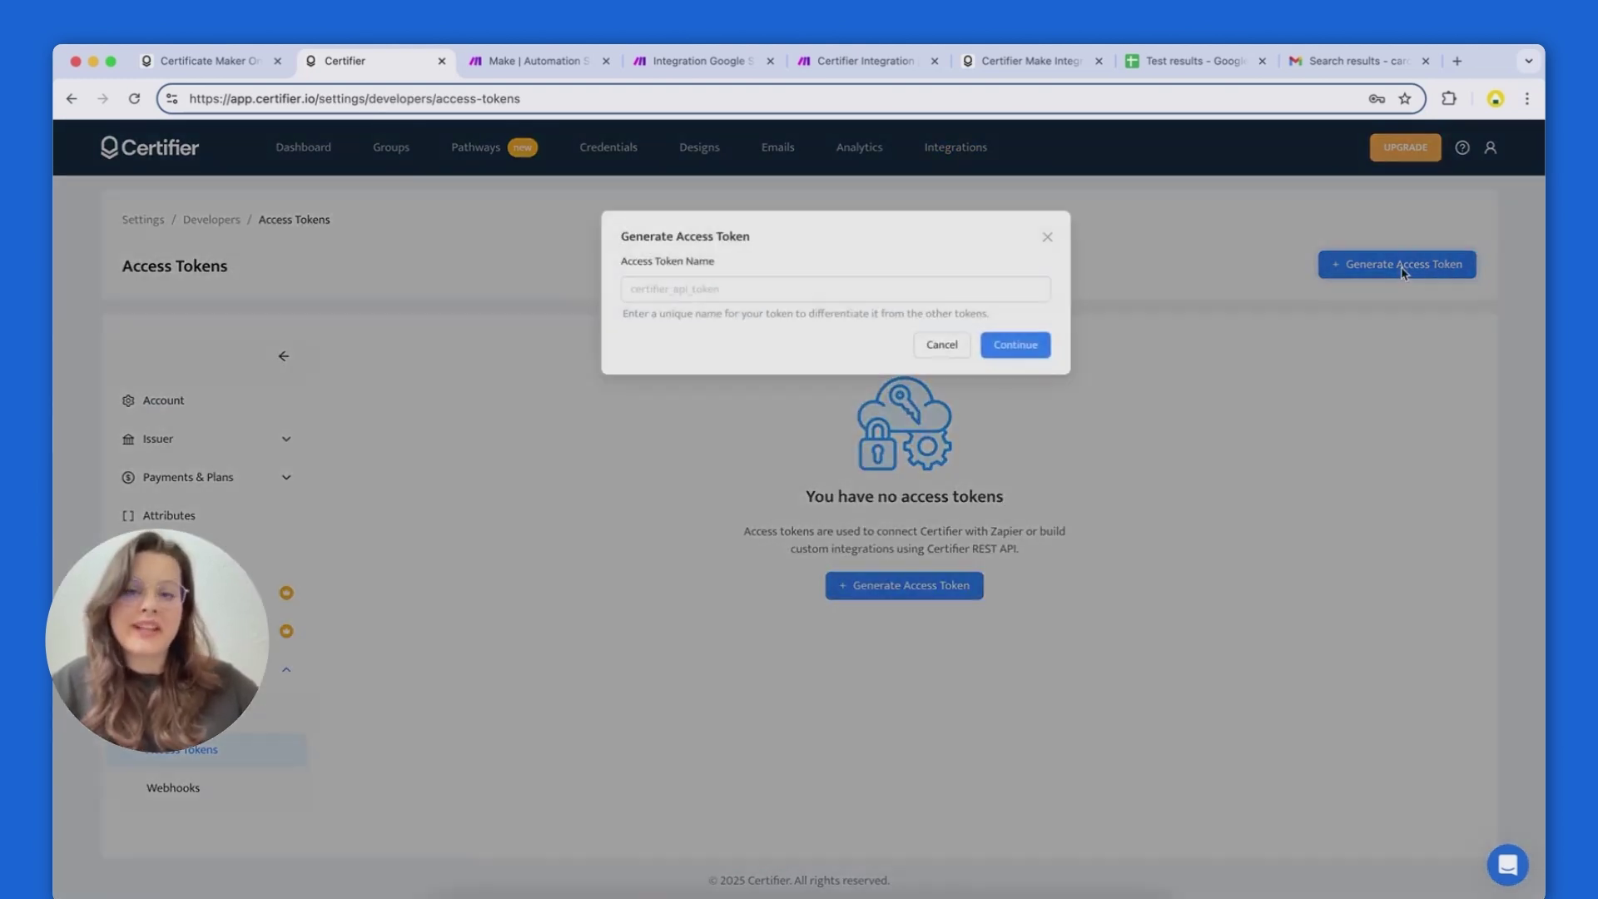
left_click(963, 285)
type("make key")
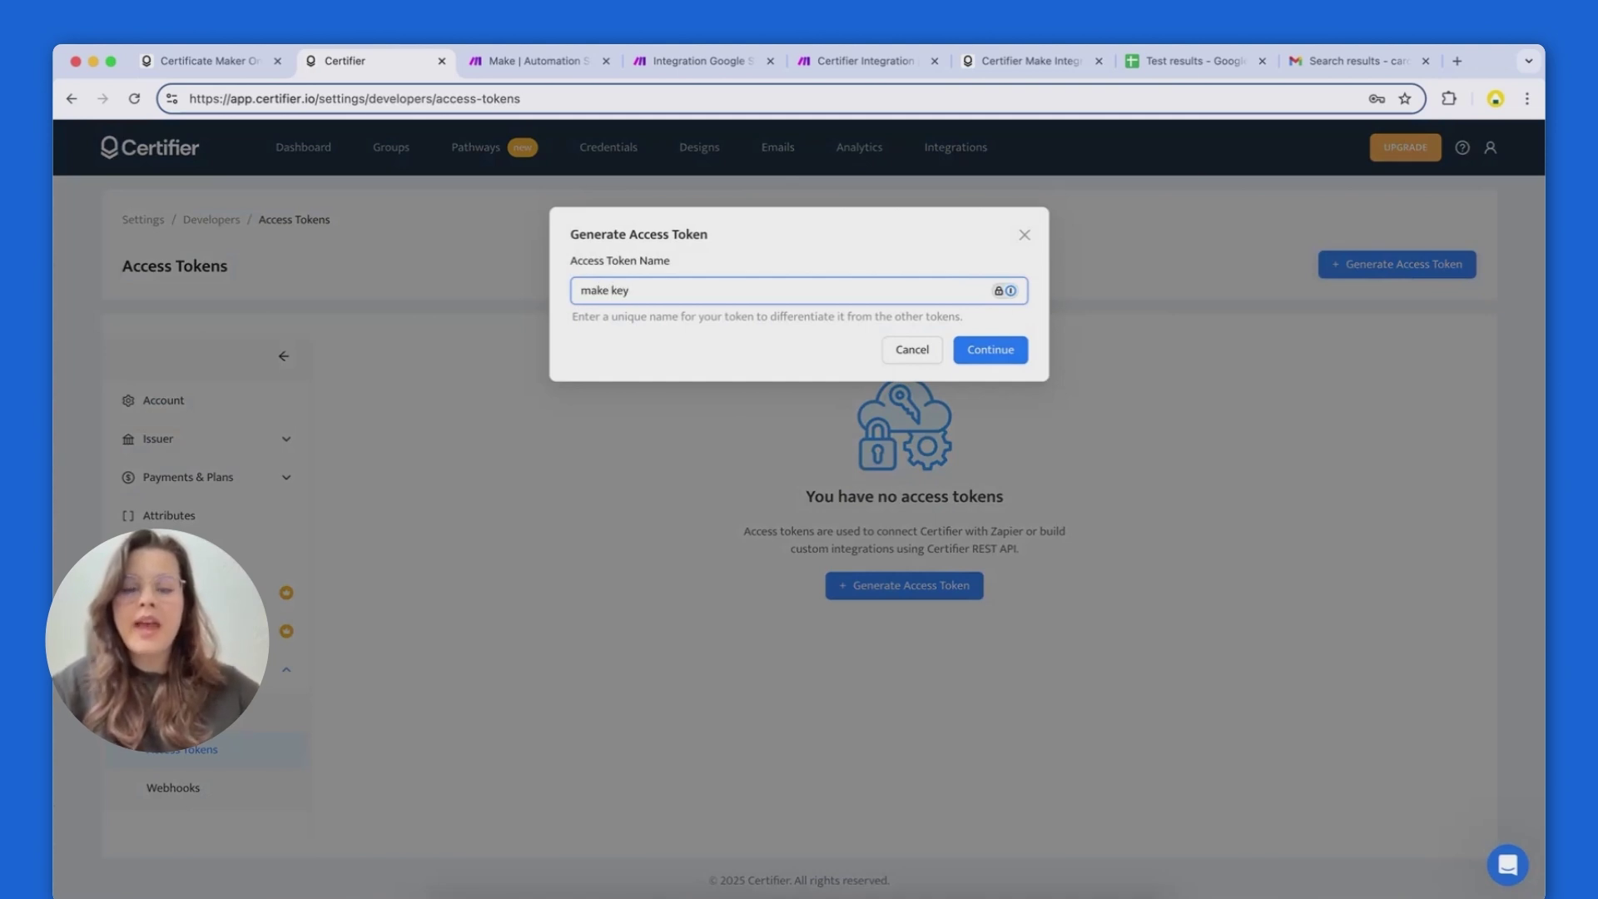
left_click(1010, 345)
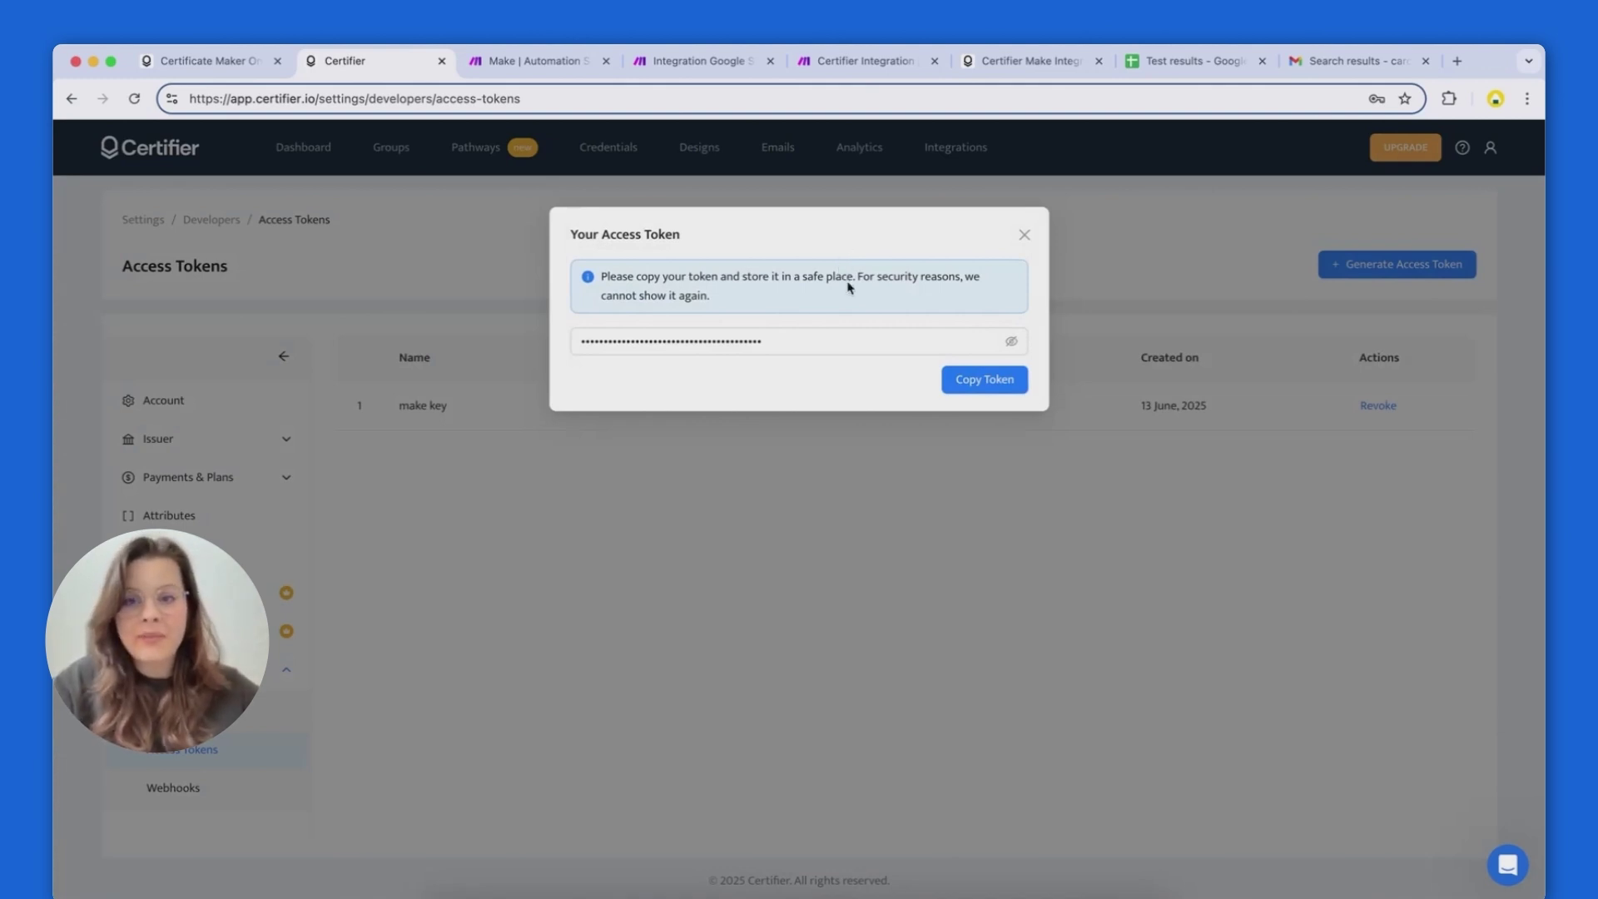
left_click(969, 384)
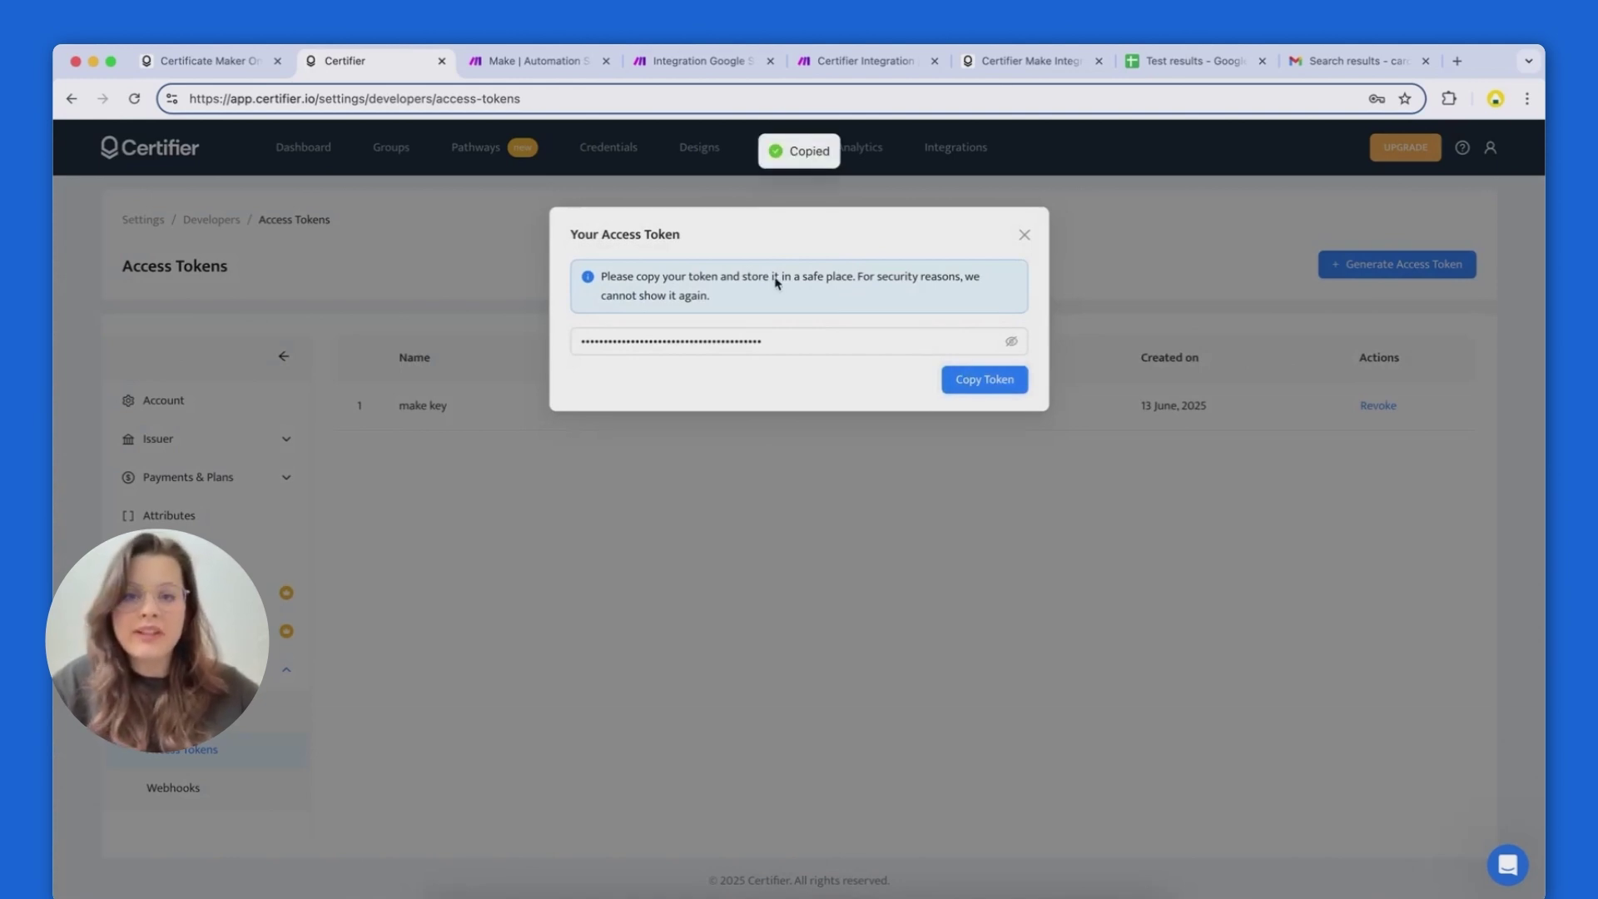
Step: Paste the copied access token into the "My Certifier connection" form in the Make scenario and save the connection
left_click(697, 61)
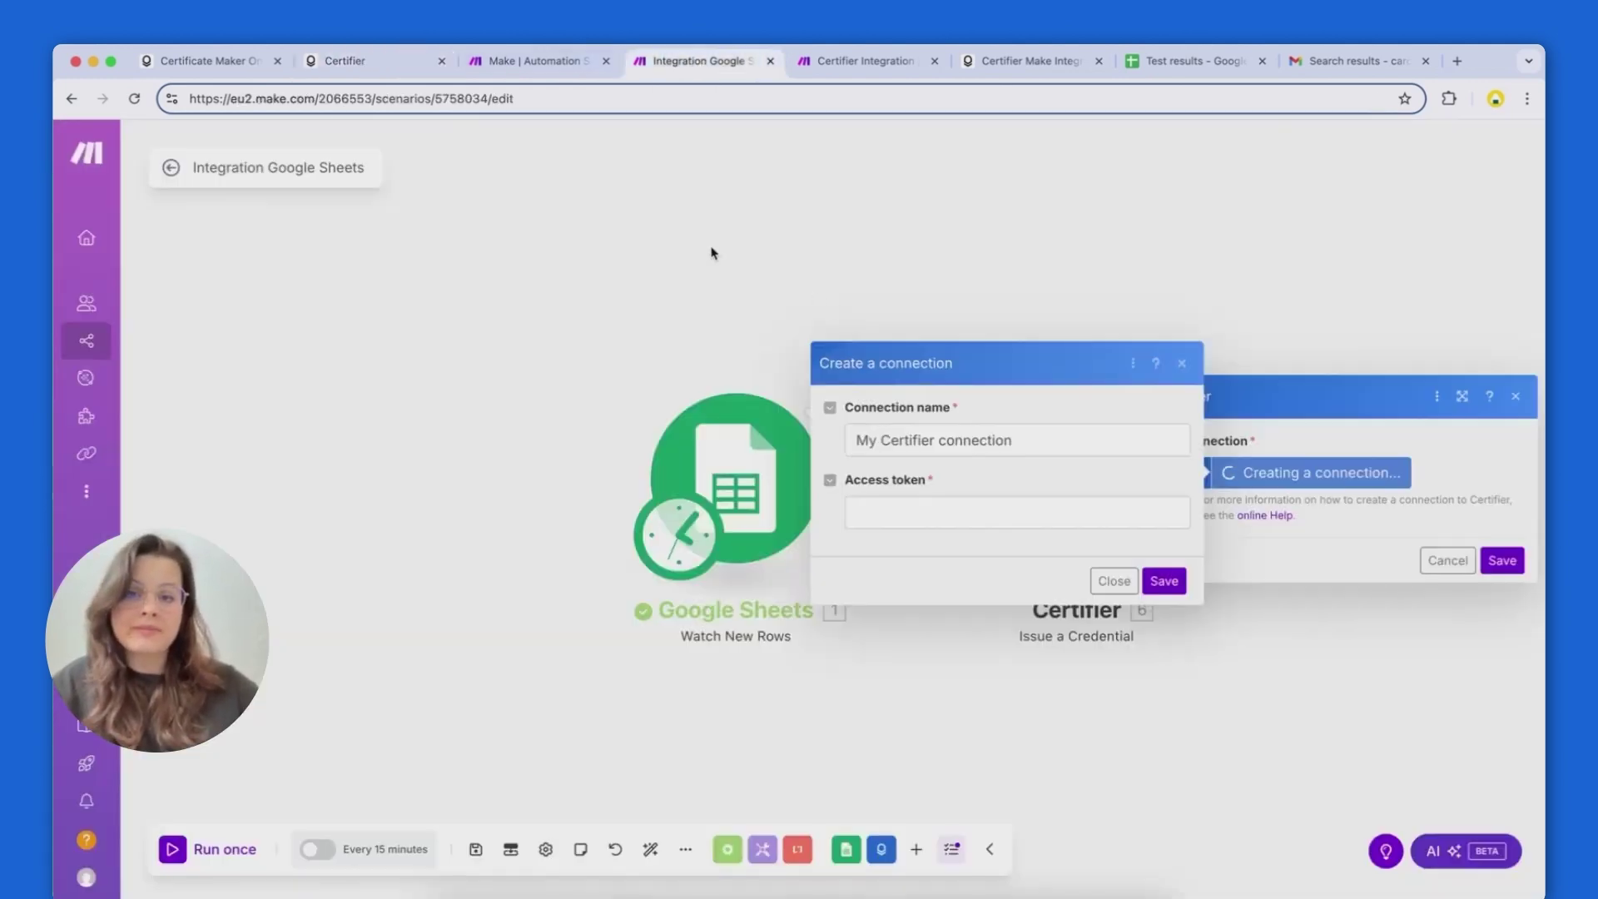
left_click(997, 510)
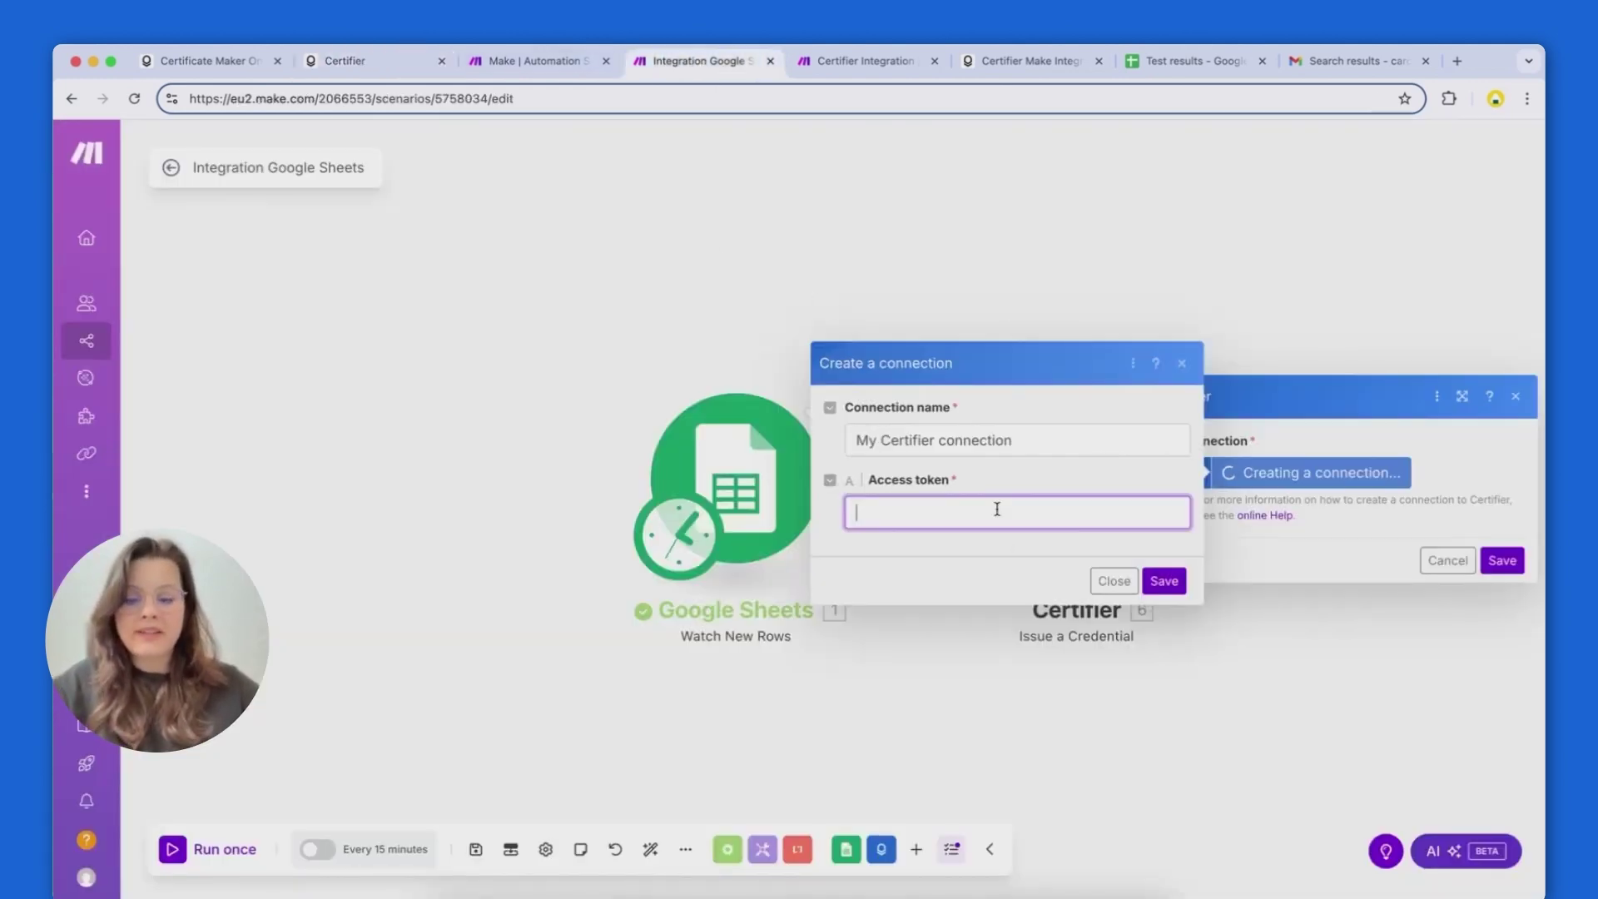
left_click(1163, 582)
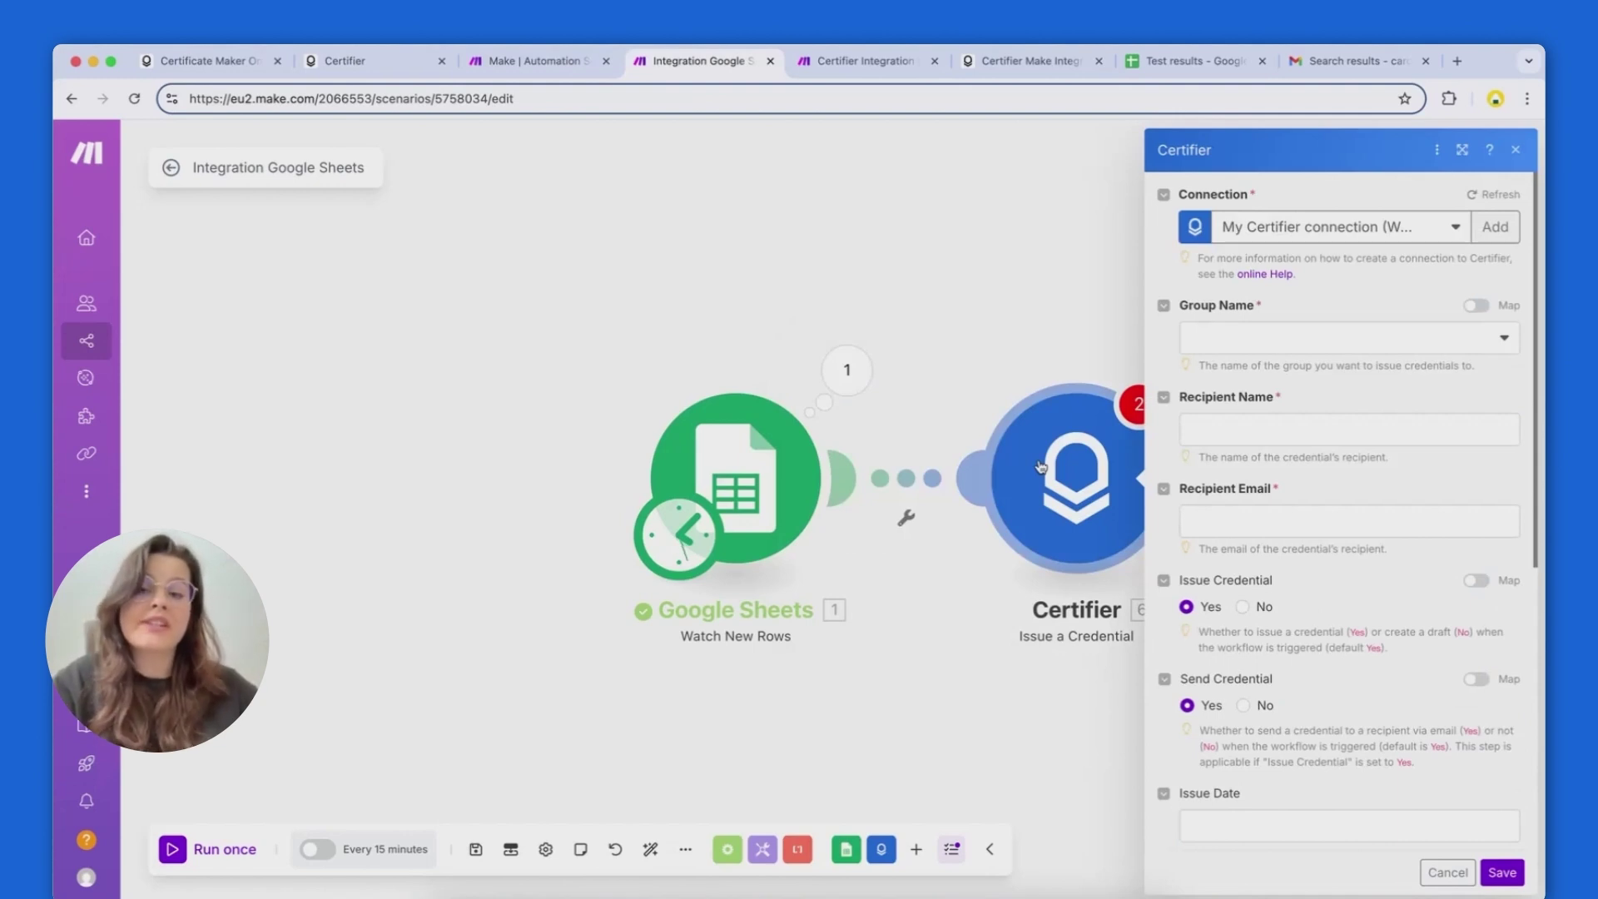
Step: Set the Certifier module's group name to Brainmaster's IQ Certificate, and check the groups list in the Certifier web app
left_click(1249, 343)
left_click(1235, 400)
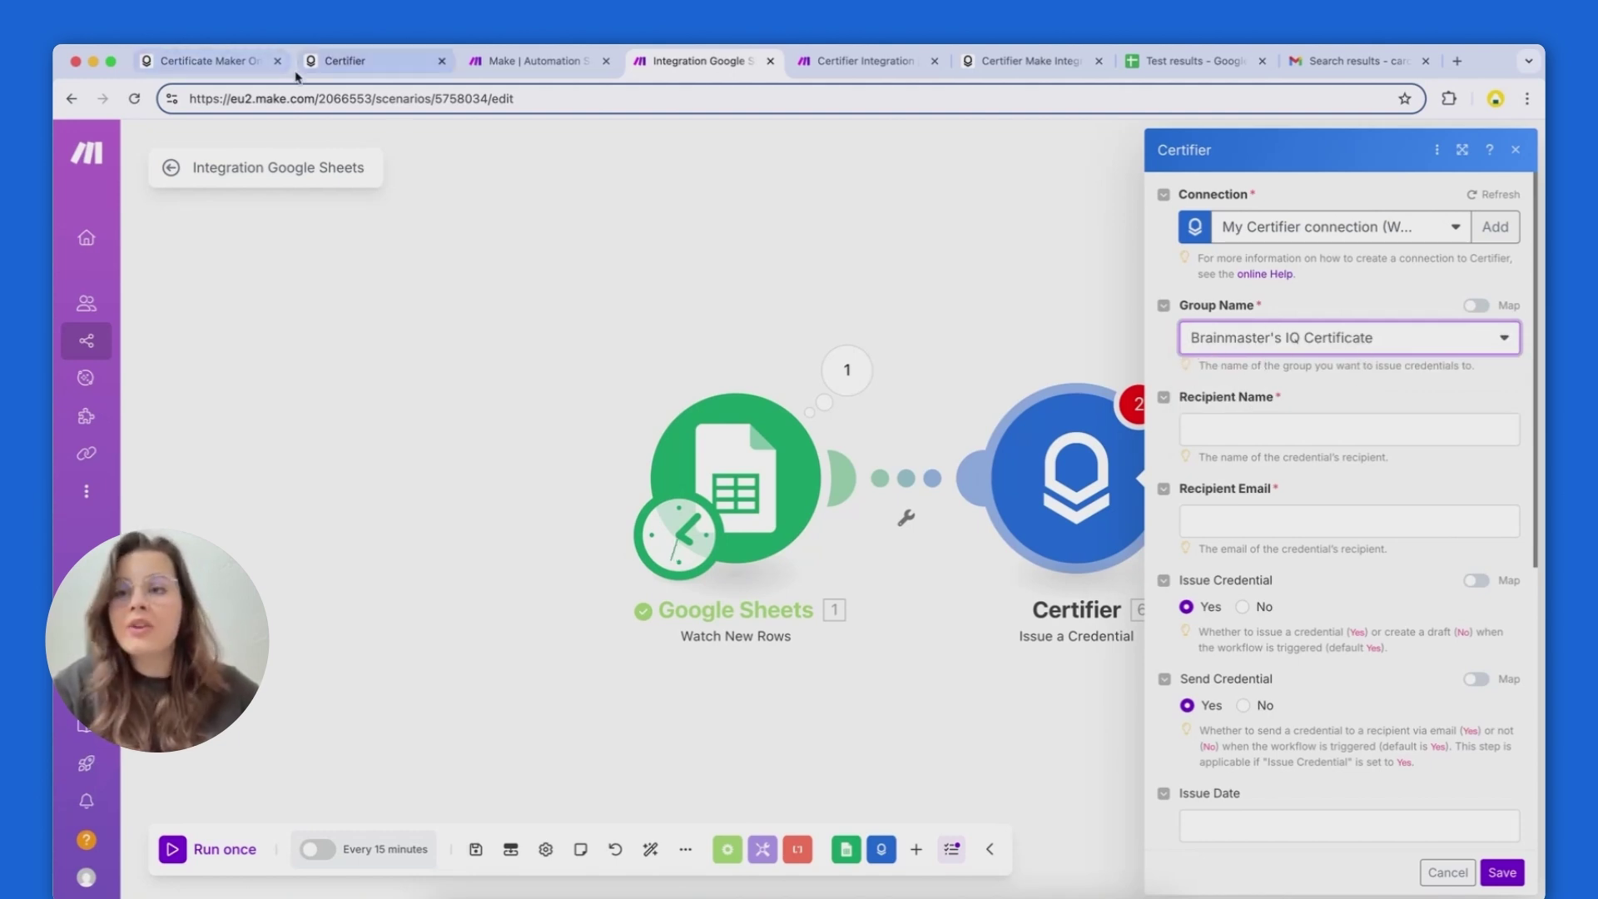
left_click(366, 61)
left_click(395, 163)
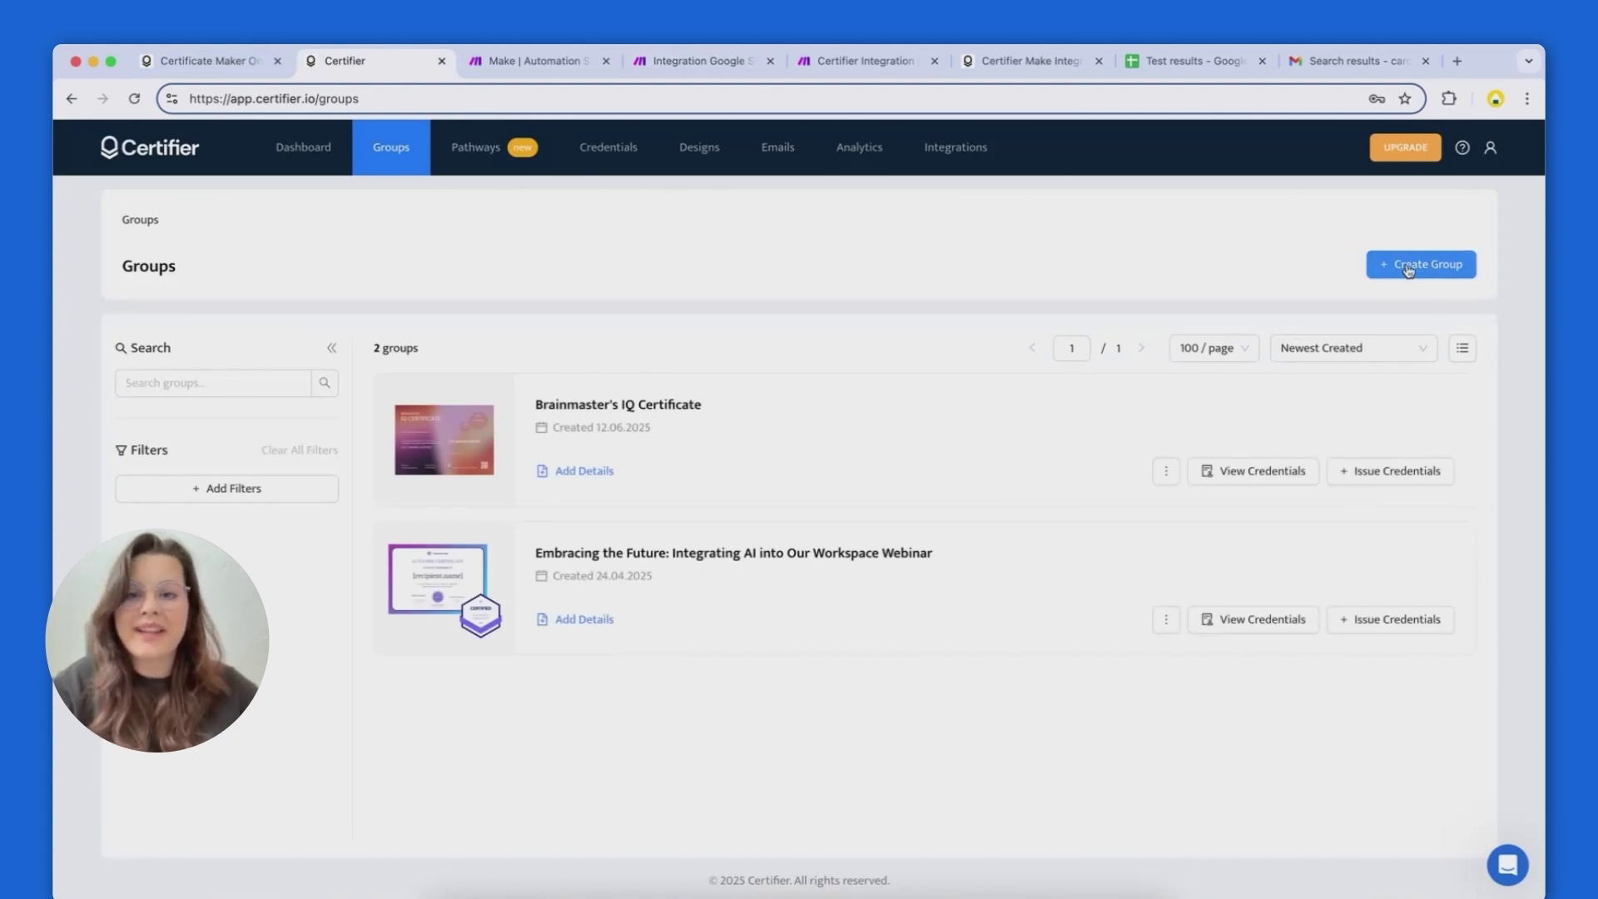
left_click(688, 63)
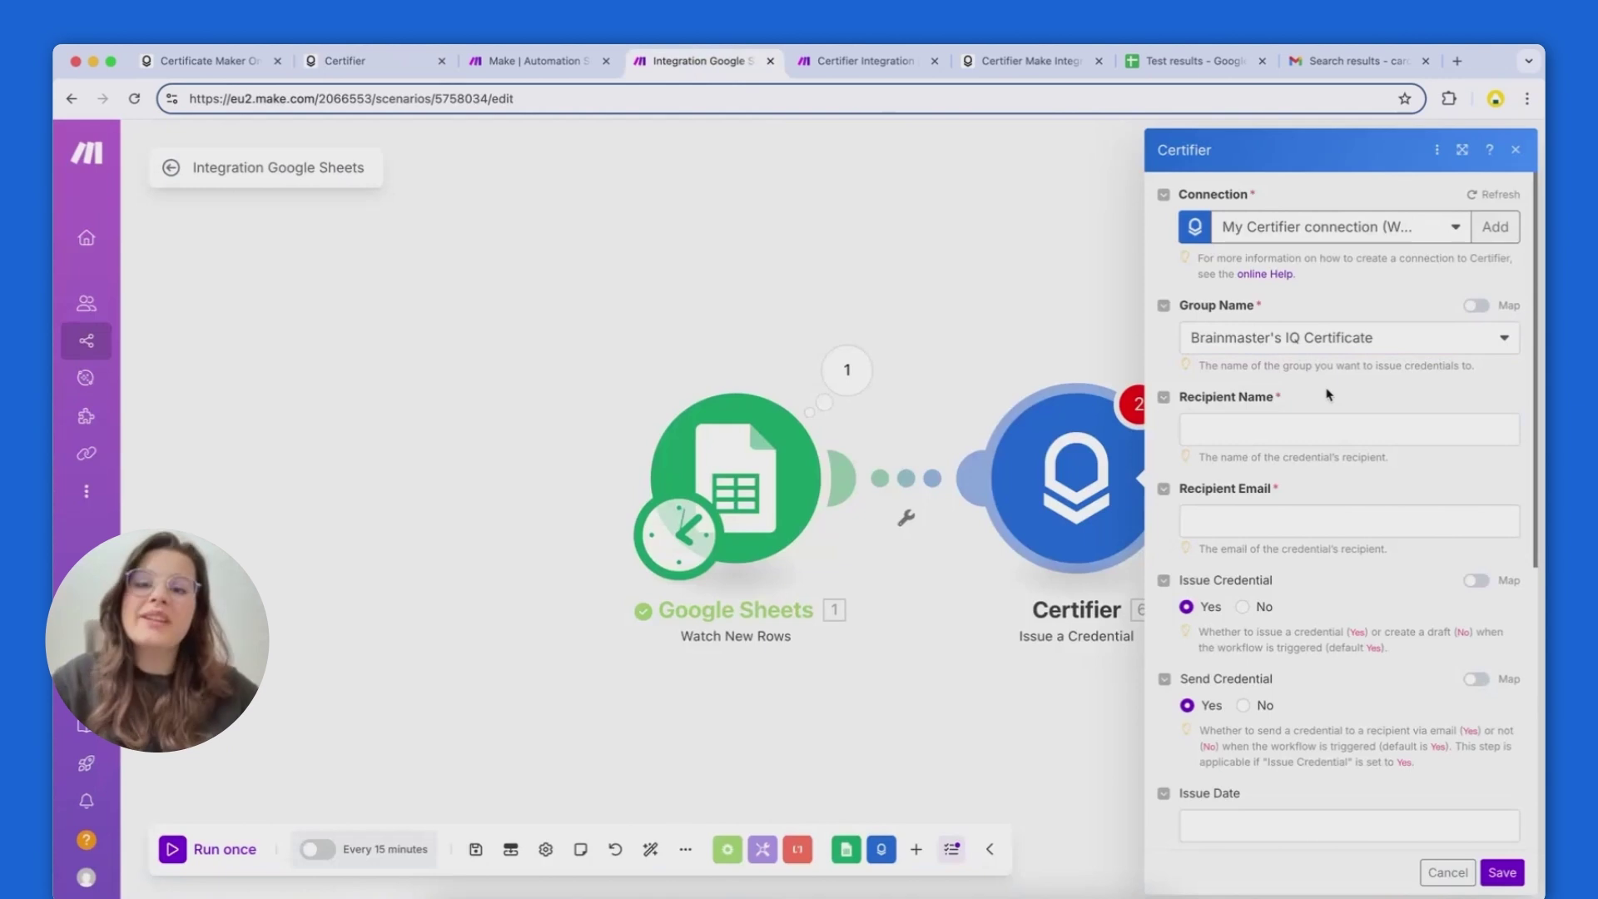
Step: Map the recipient name to Name (A) and the recipient email to Email (B) from the Google Sheets trigger
left_click(1224, 429)
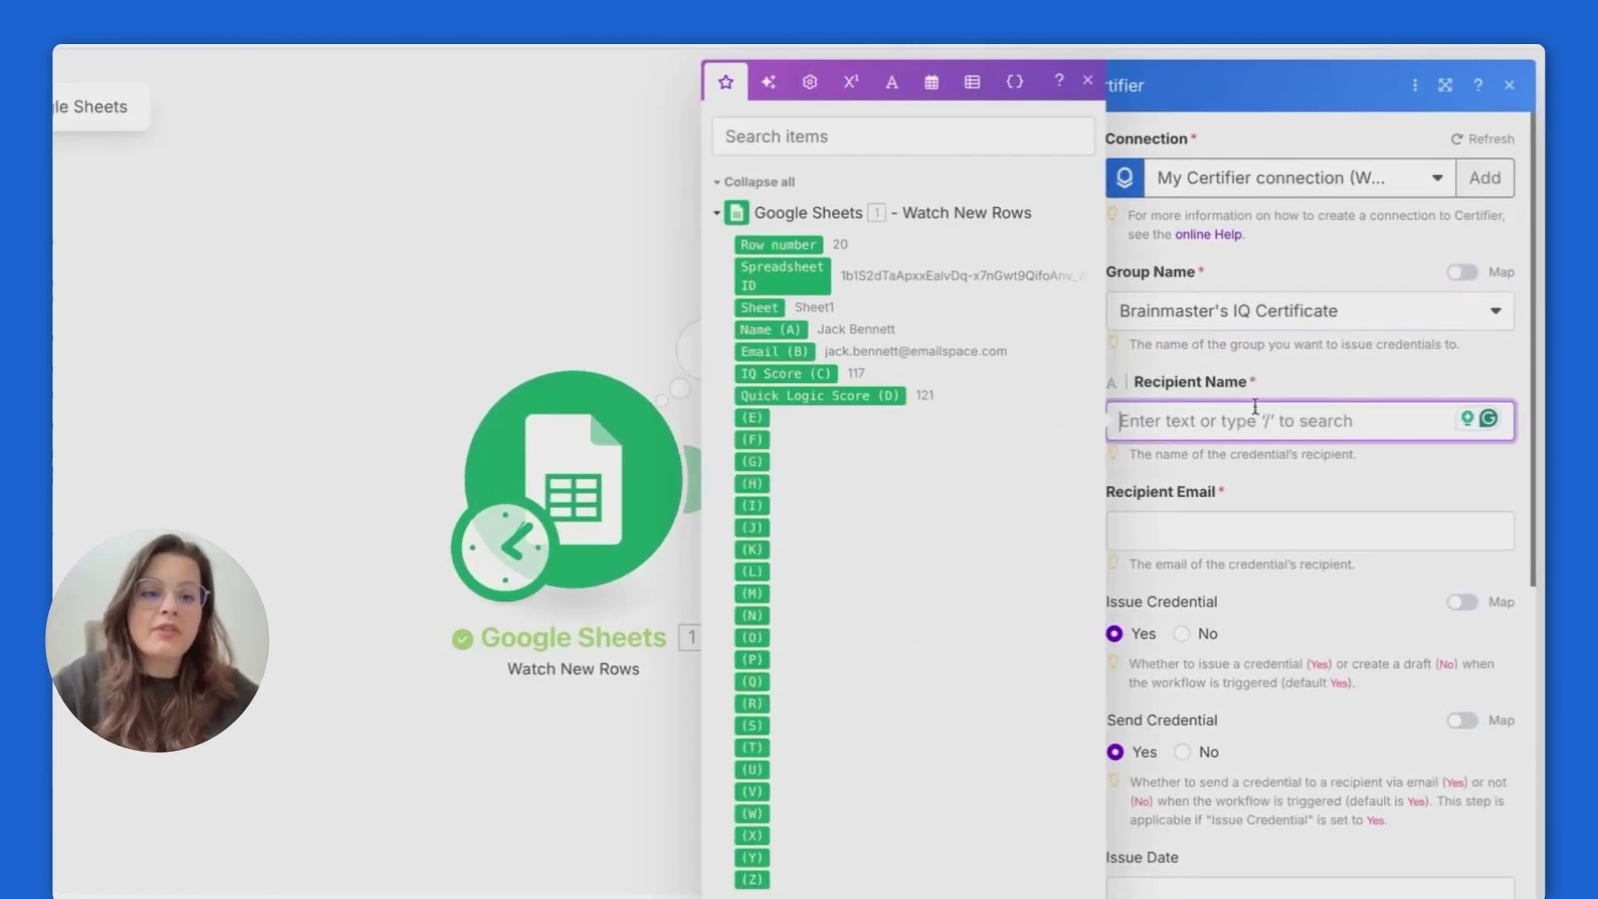
left_click(803, 330)
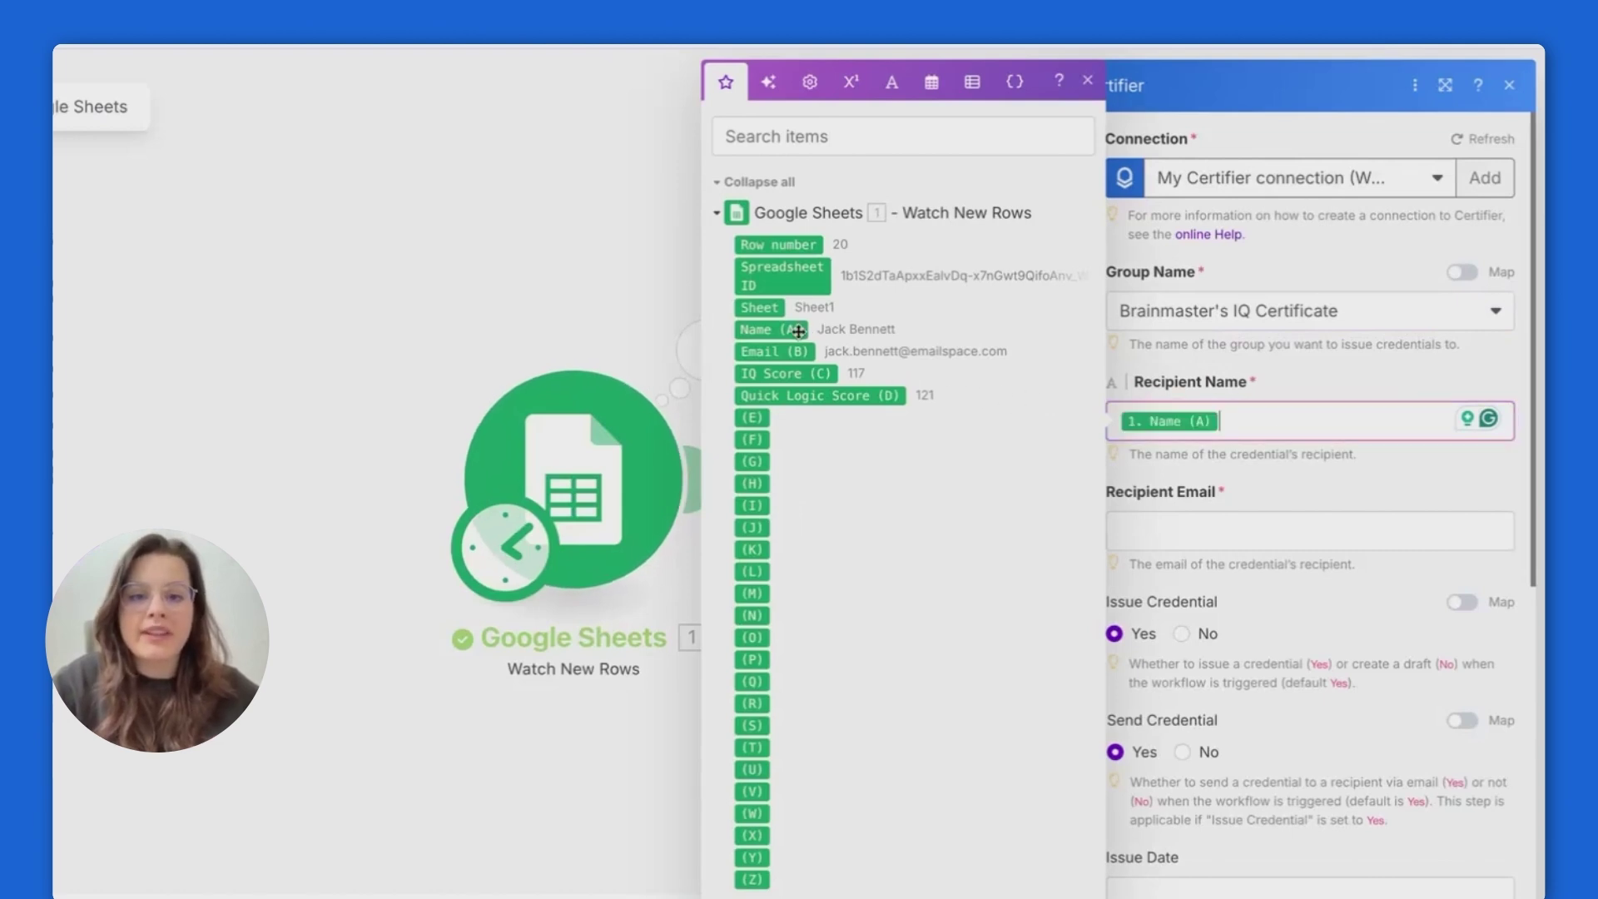
left_click(1208, 530)
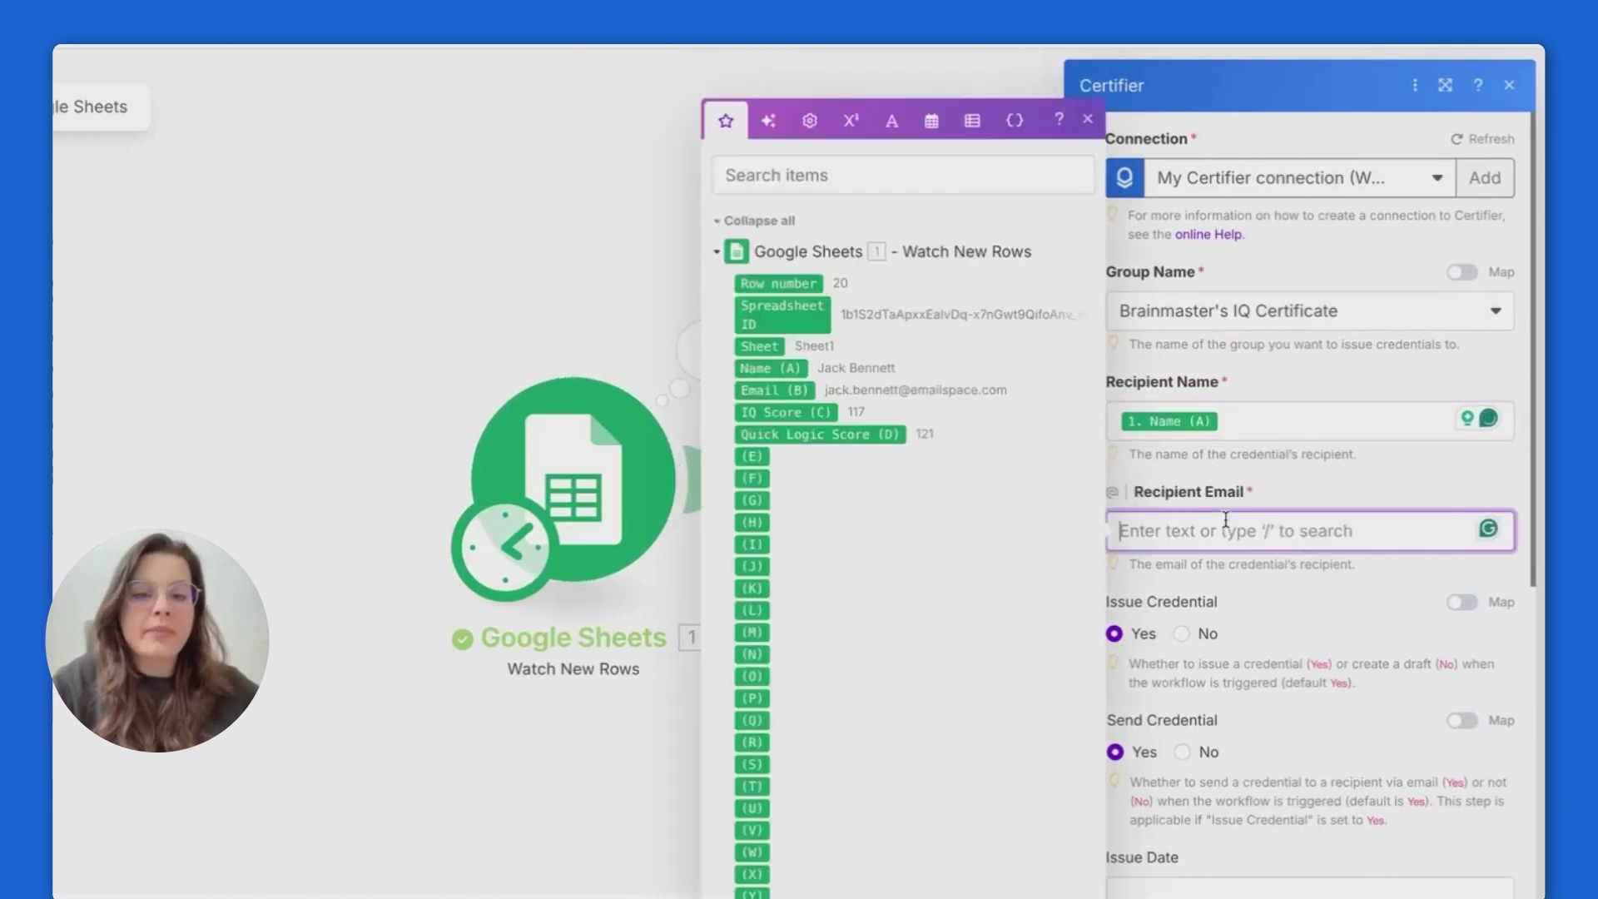
left_click(802, 388)
left_click(1166, 596)
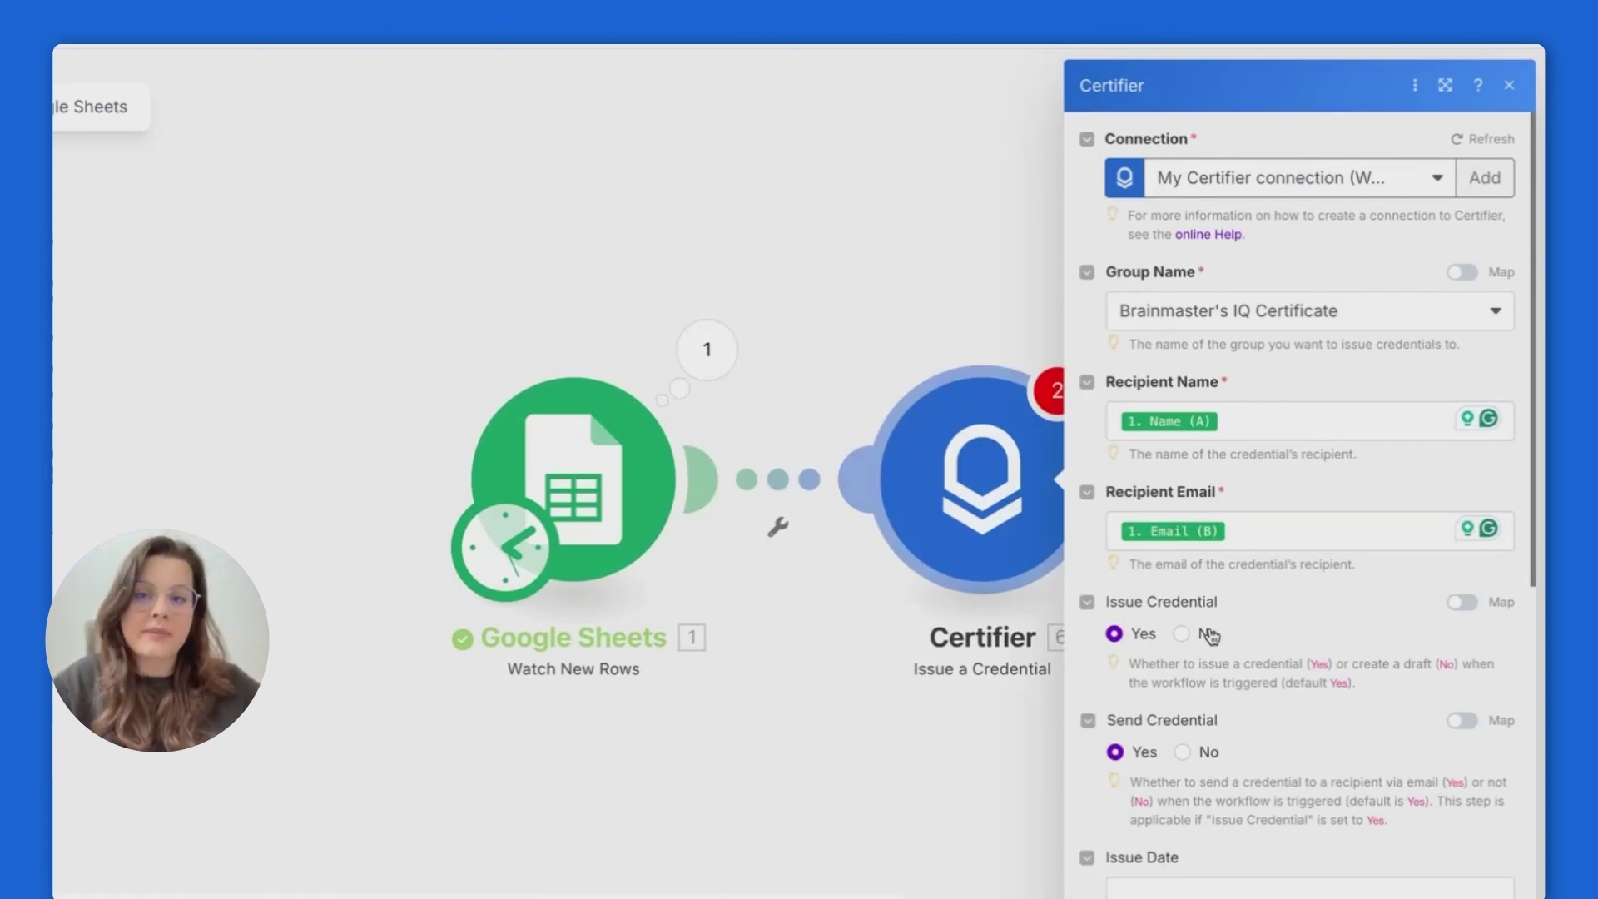
Step: Map the custom attributes quick logic score to Quick Logic Score (D) and IQ score to IQ Score (C), and save the module
scroll(1130, 637, "down", 2)
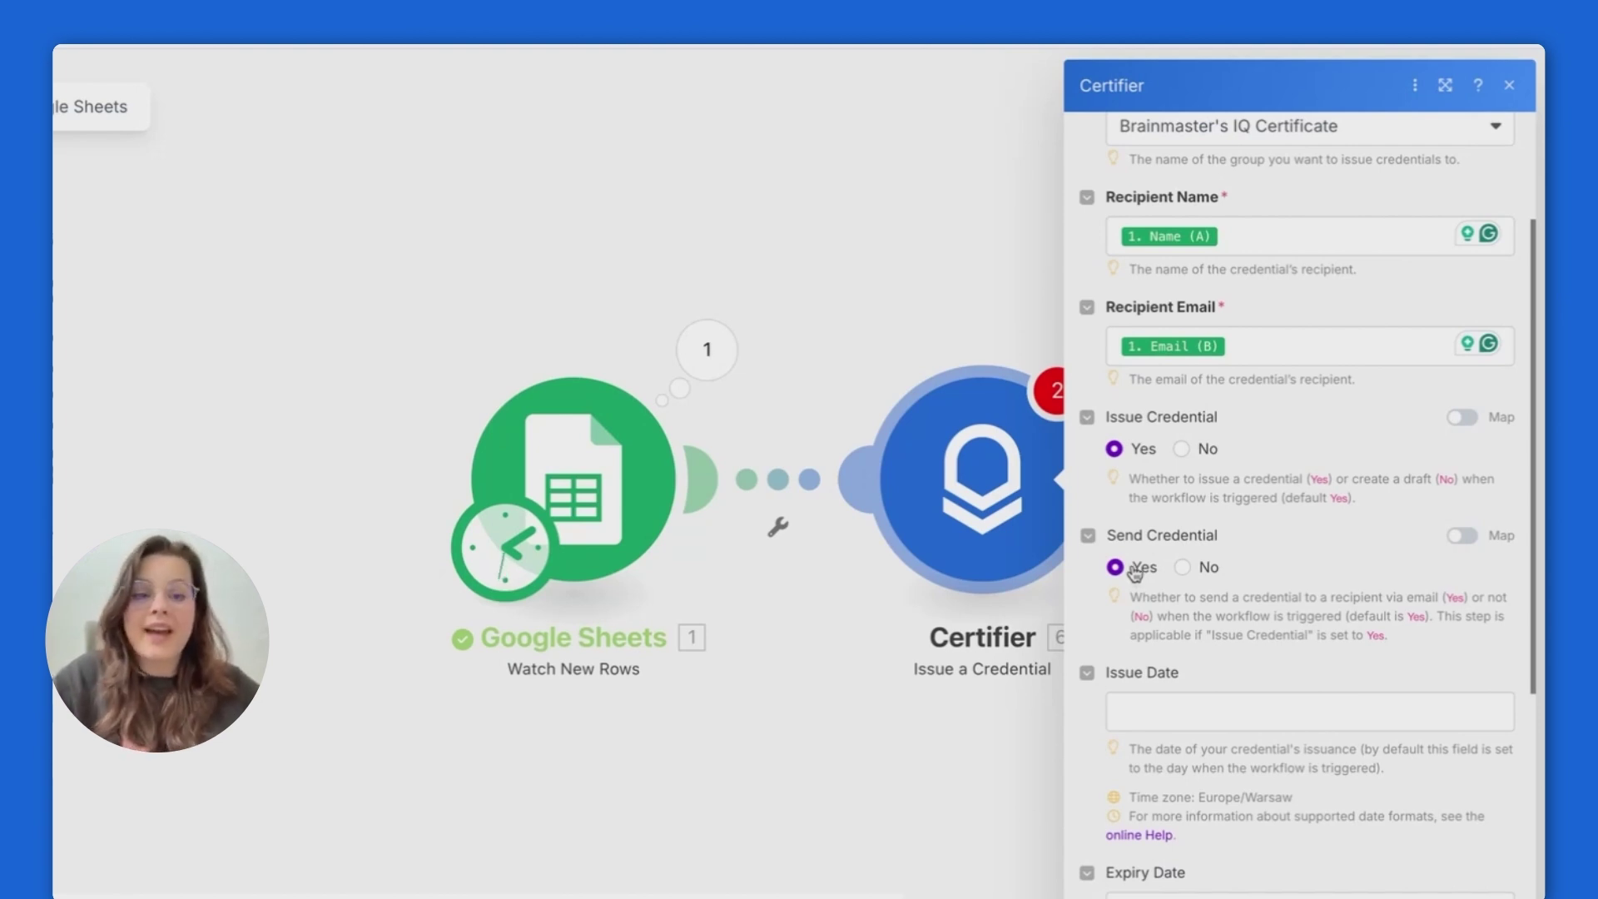
scroll(1158, 608, "down", 1)
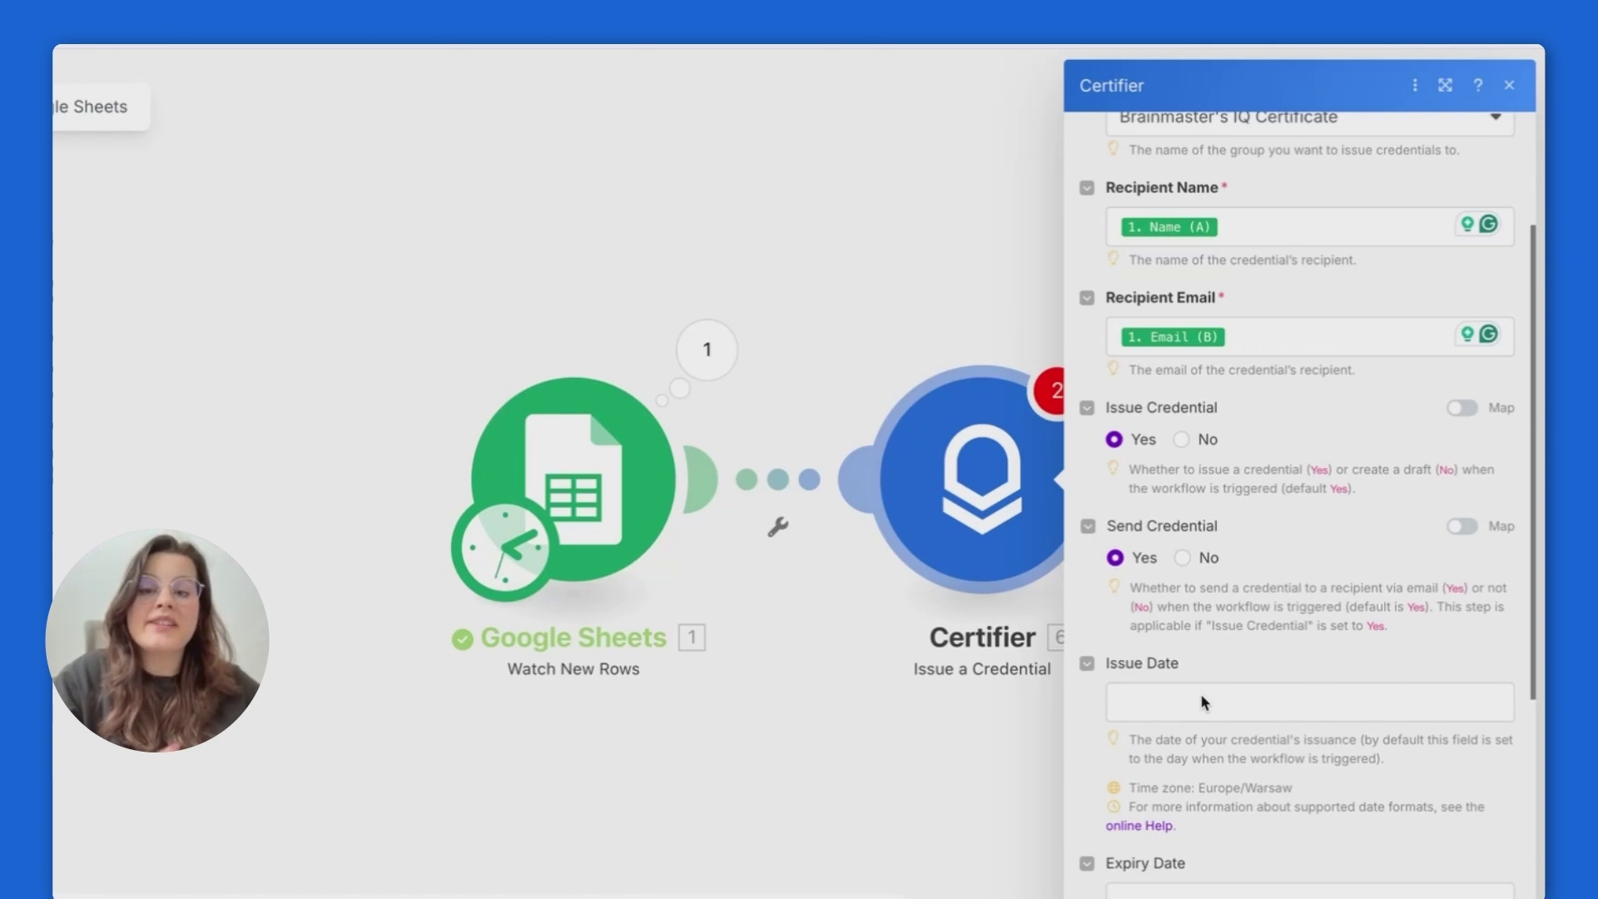
scroll(1201, 704, "down", 3)
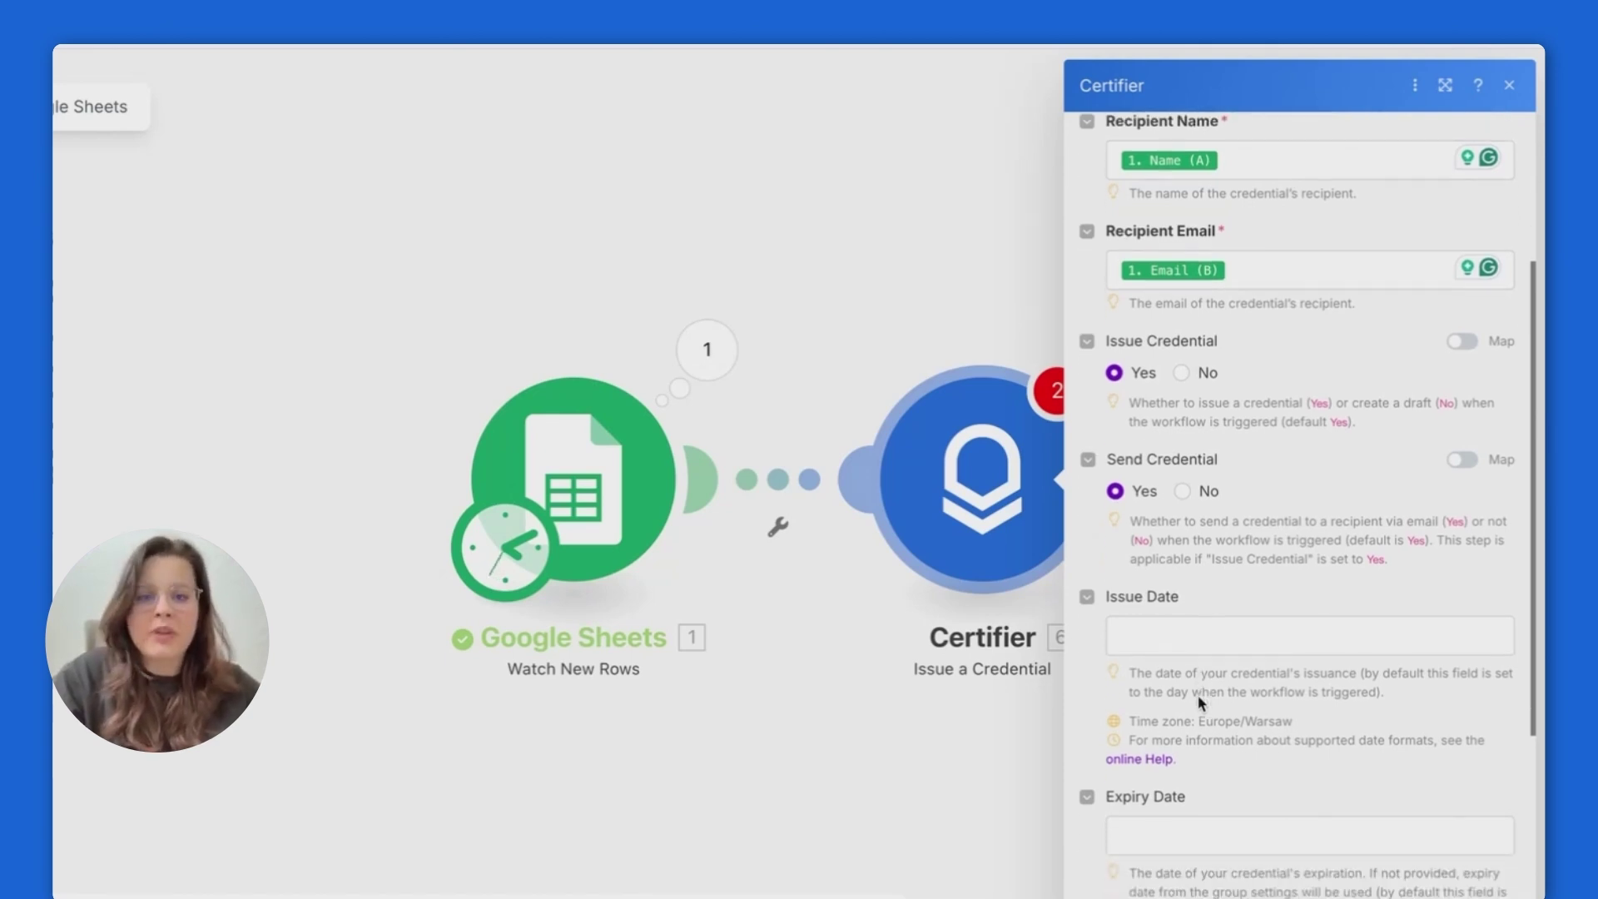
scroll(1208, 721, "down", 1)
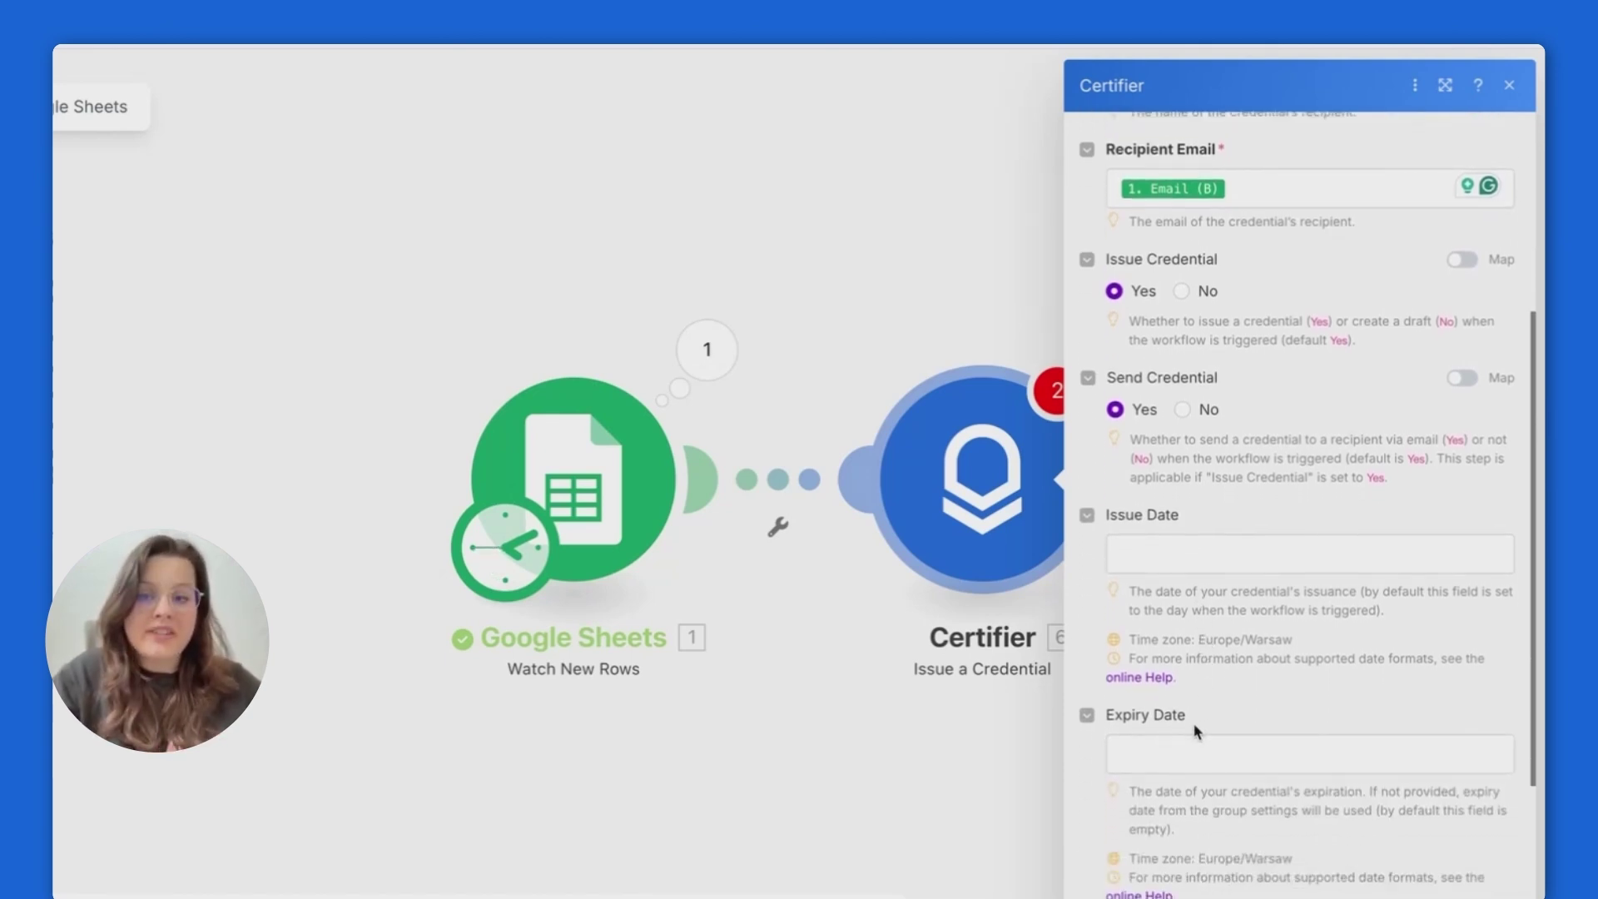
scroll(1206, 746, "down", 6)
scroll(1261, 709, "up", 3)
scroll(1261, 715, "down", 3)
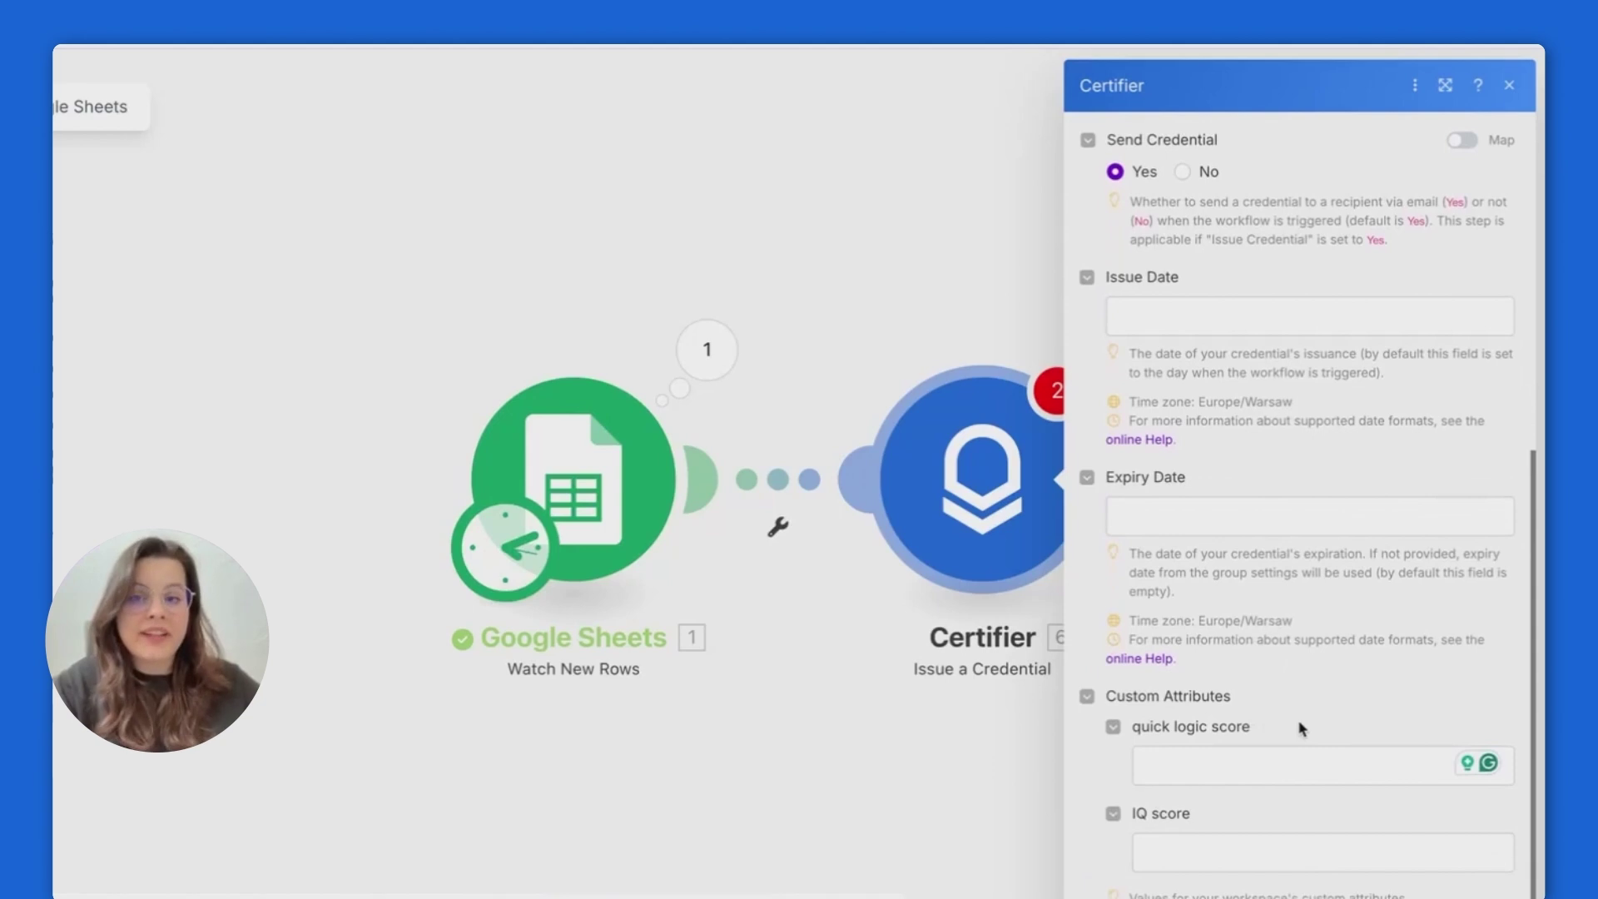
left_click(1215, 758)
left_click(891, 450)
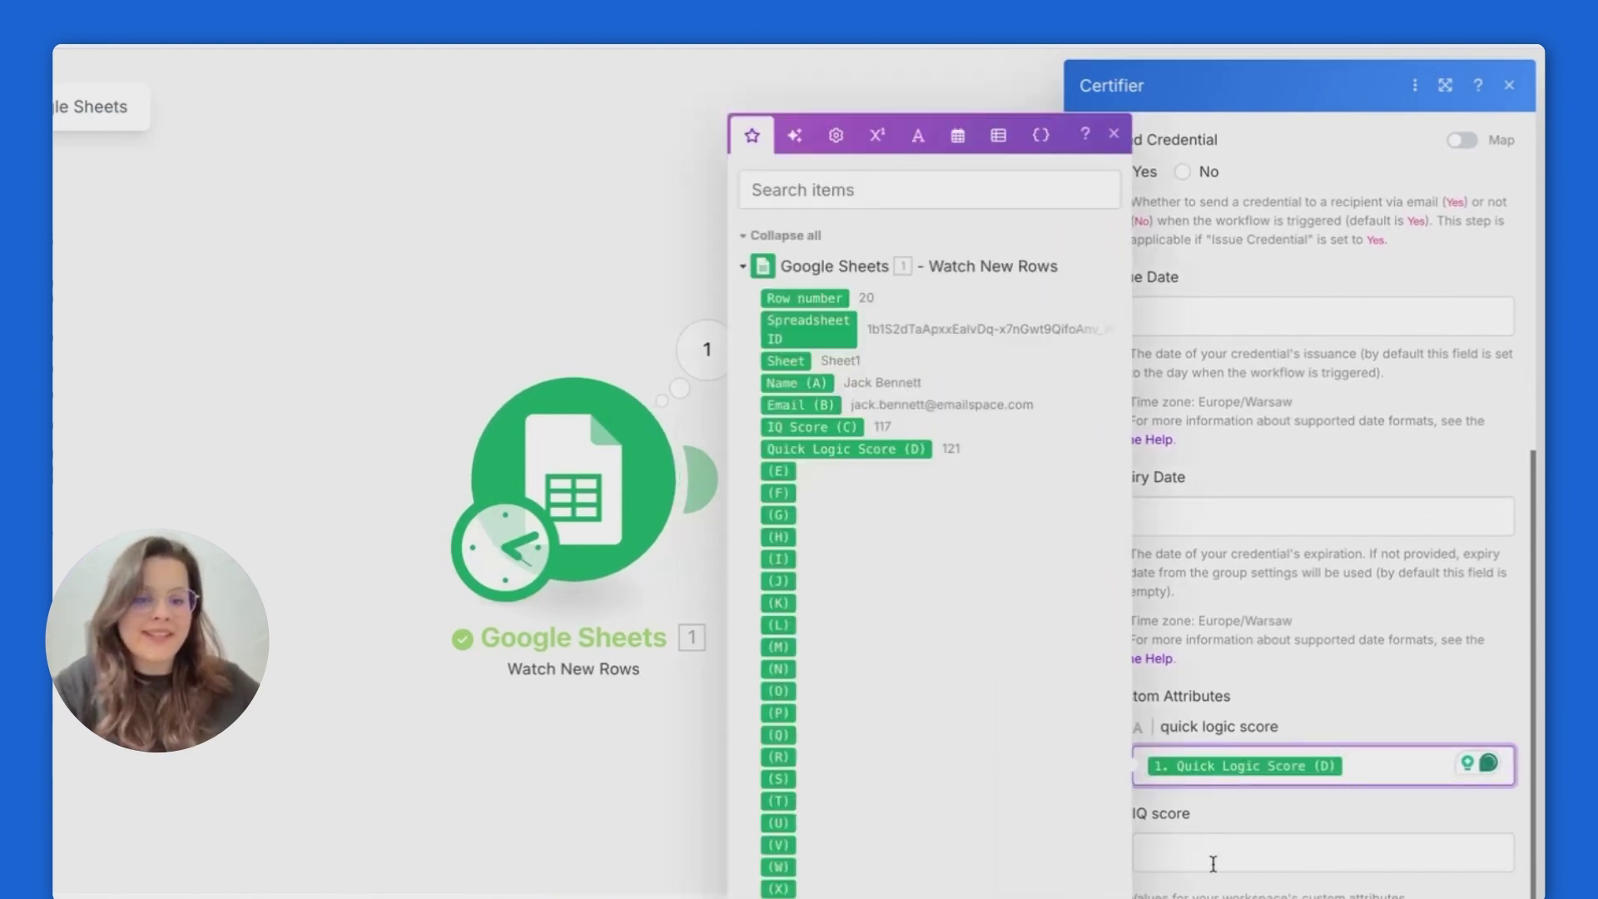
left_click(1186, 845)
left_click(838, 426)
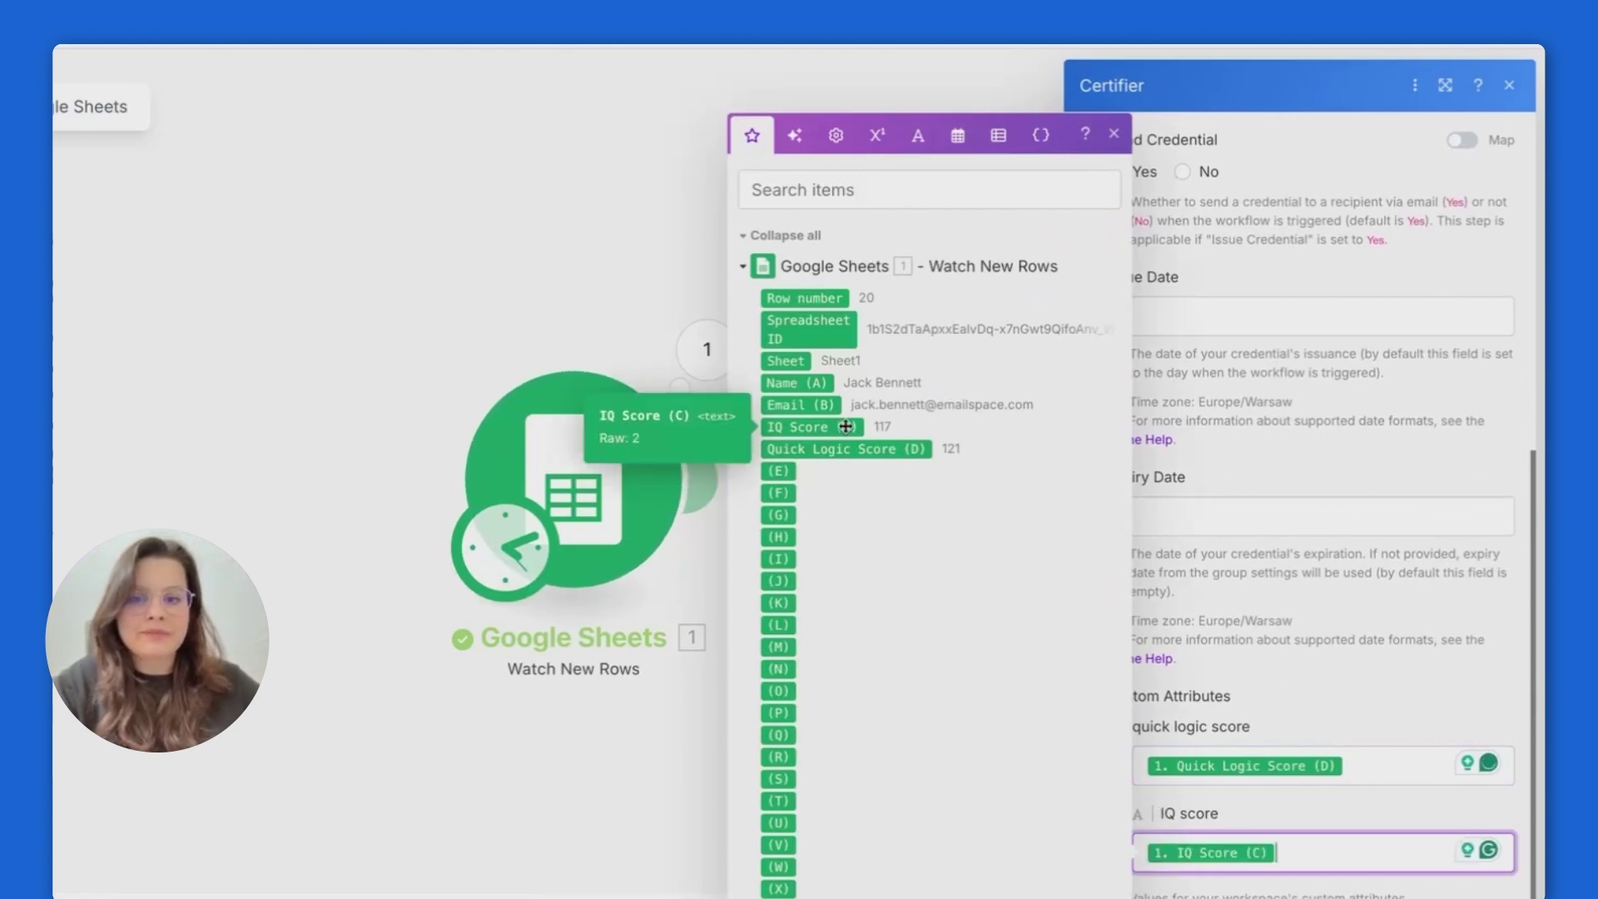
left_click(1371, 723)
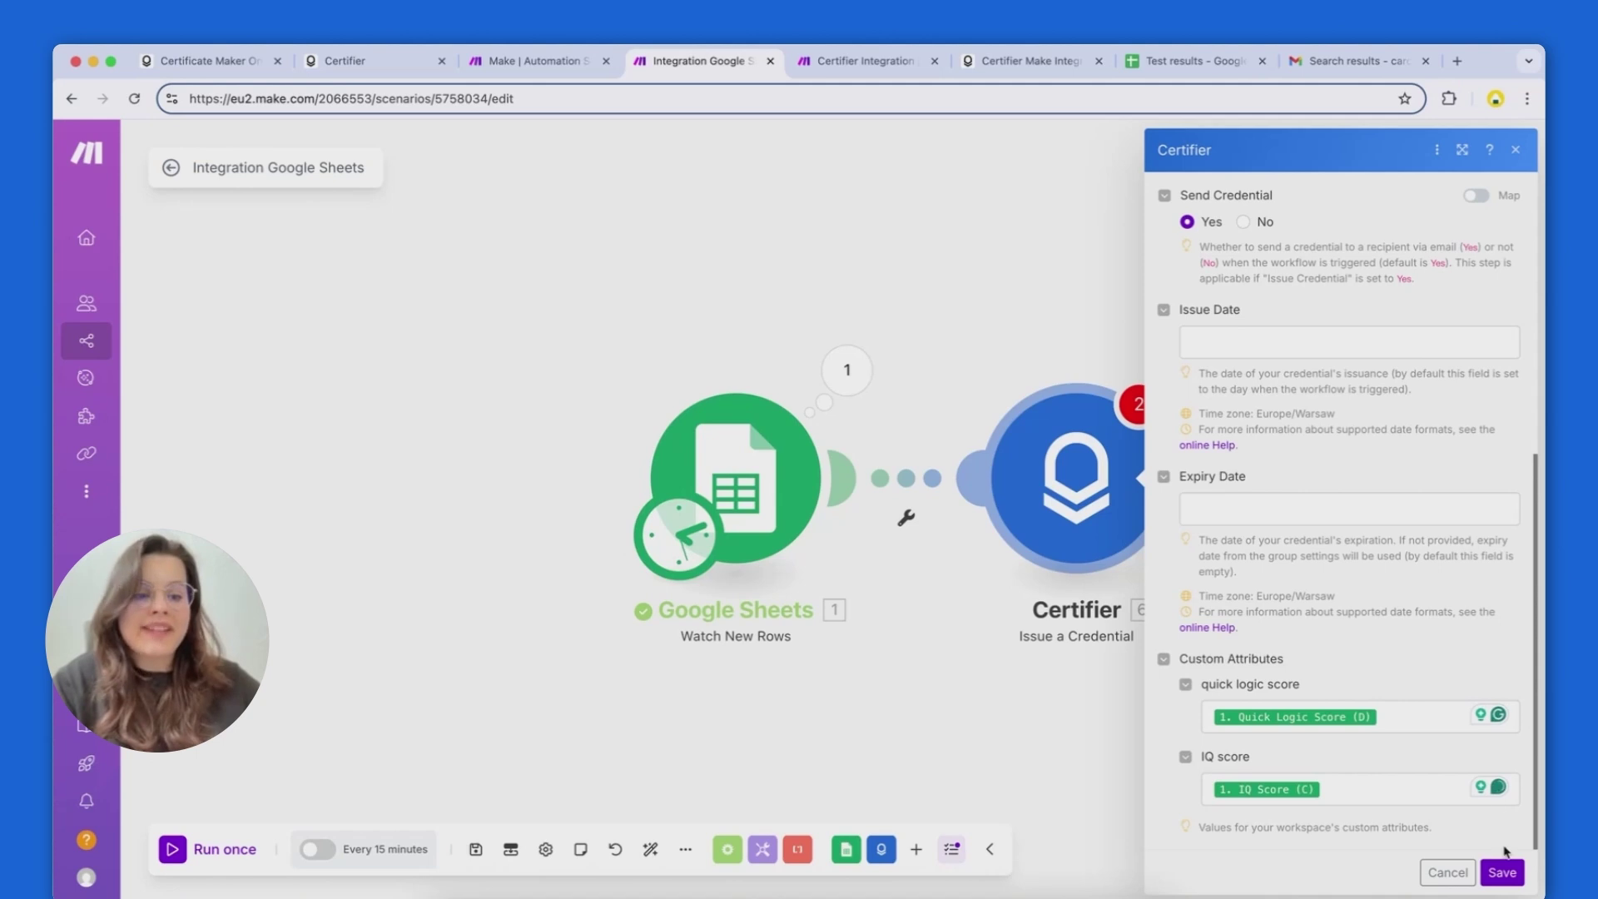
left_click(1503, 872)
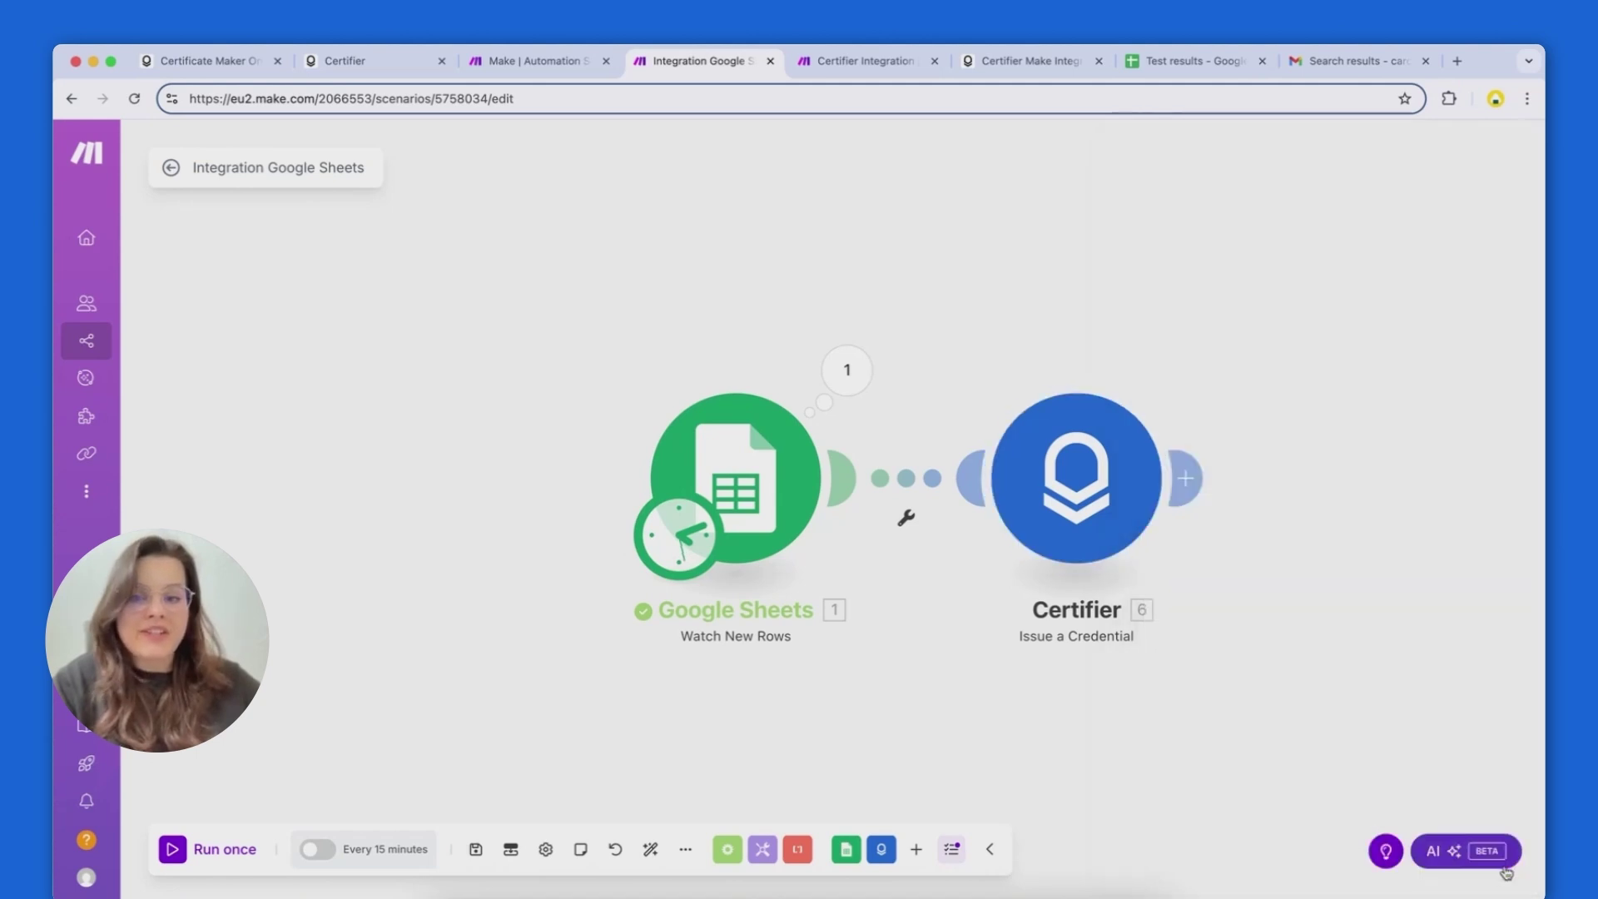
Step: Run the scenario once and inspect the Certifier module's input and output bundles
left_click(185, 857)
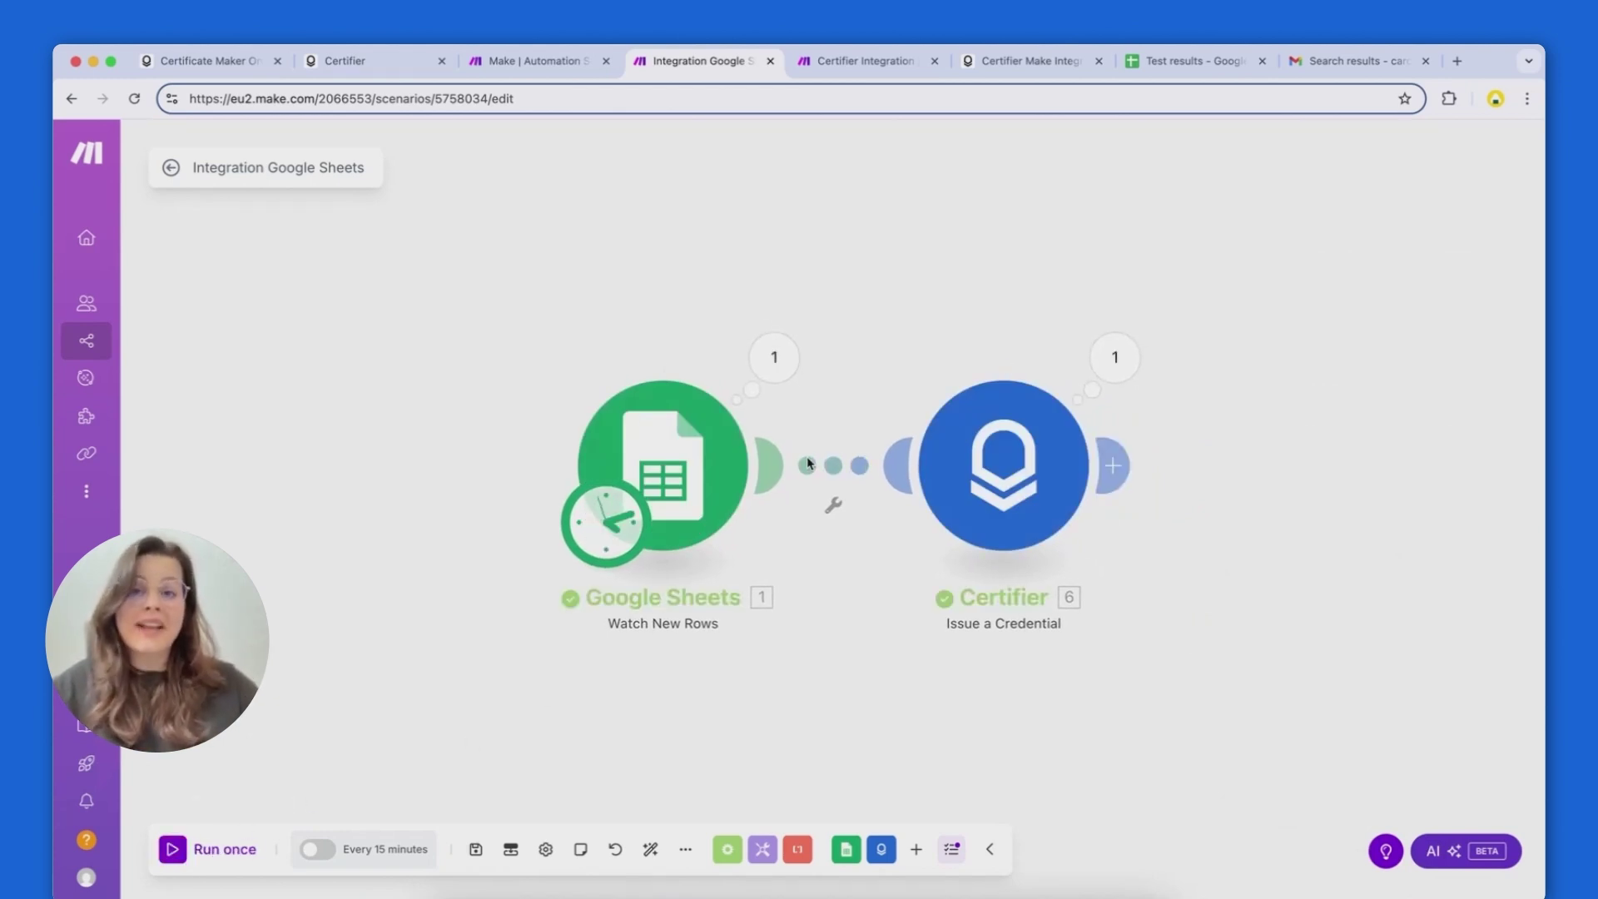
left_click(1119, 360)
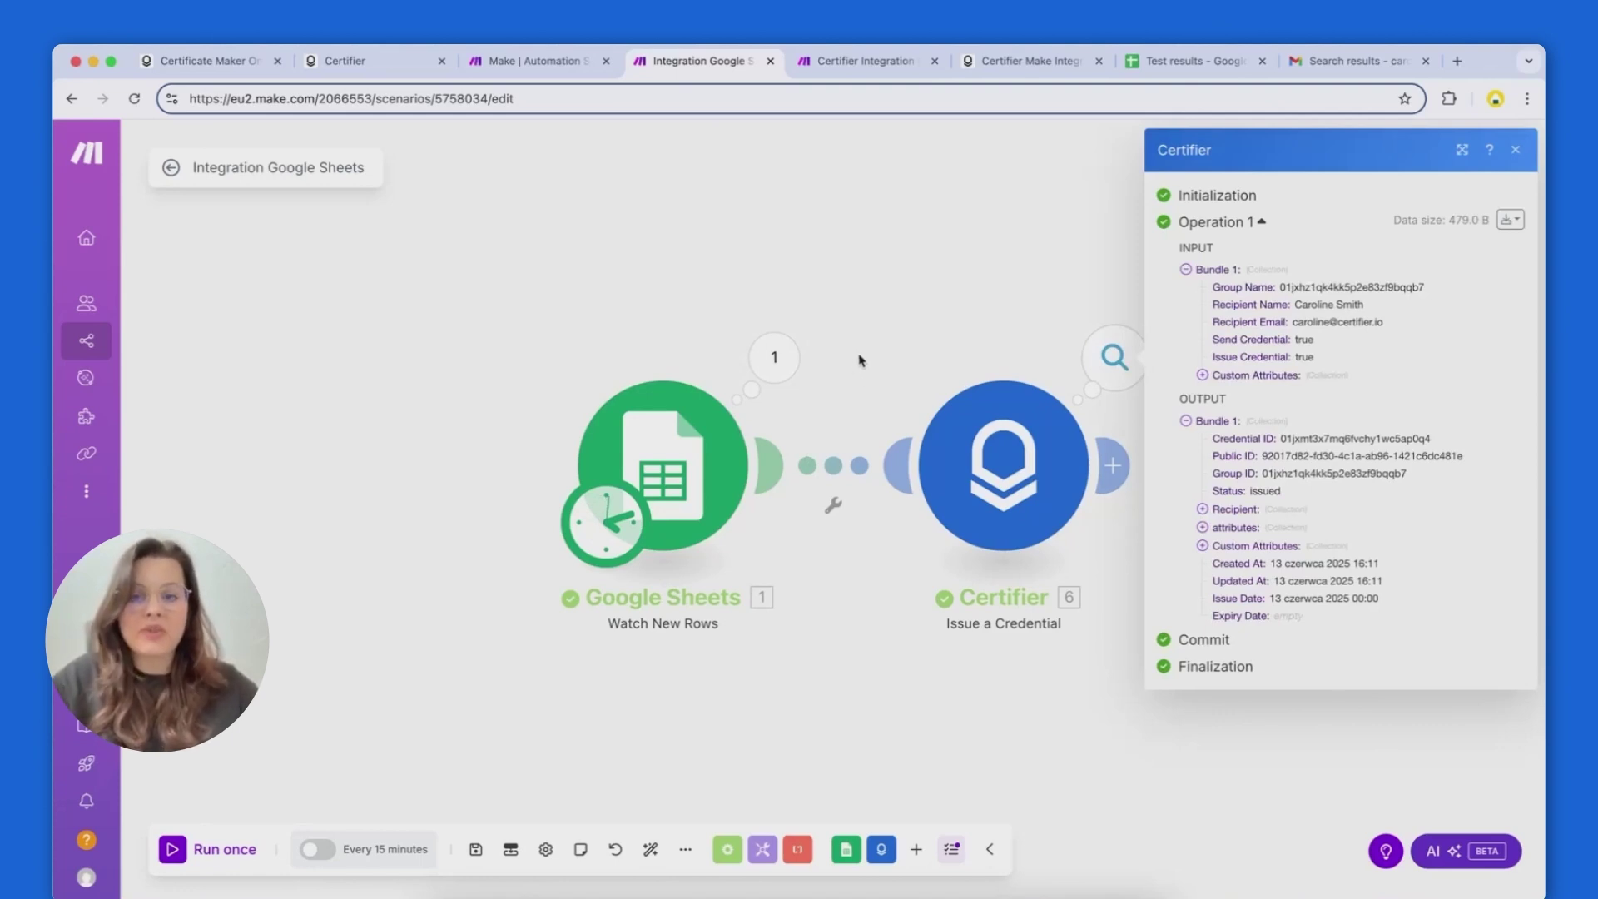
Step: View the issued credential in Certifier's credentials list and through its Gmail notification, and return to the Make scenario with the output details closed
left_click(372, 67)
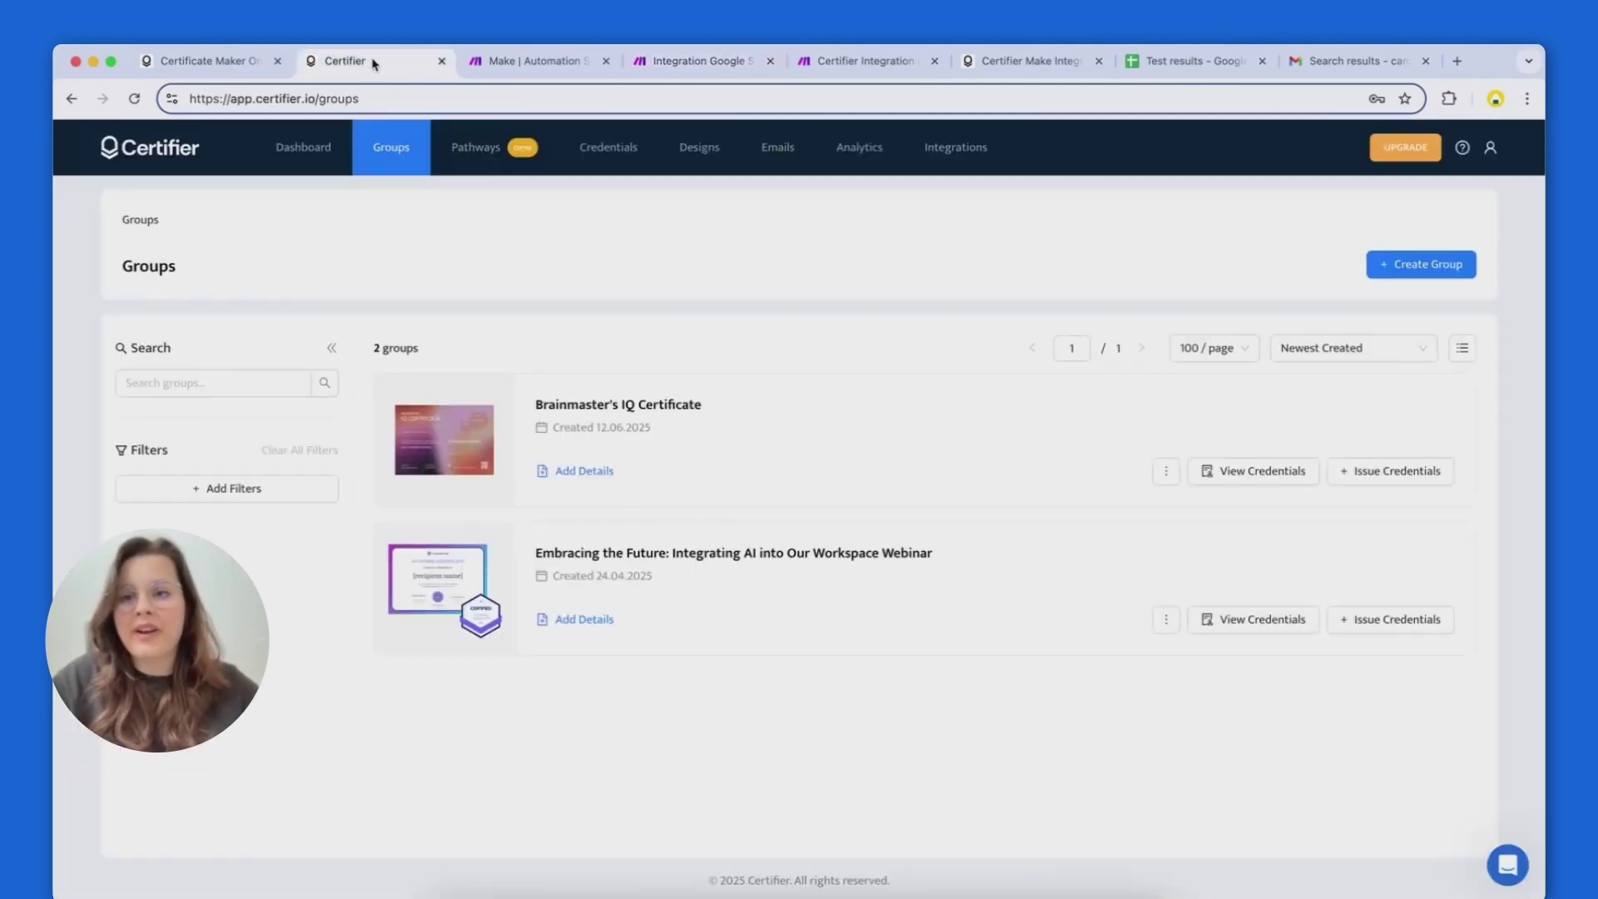
left_click(603, 154)
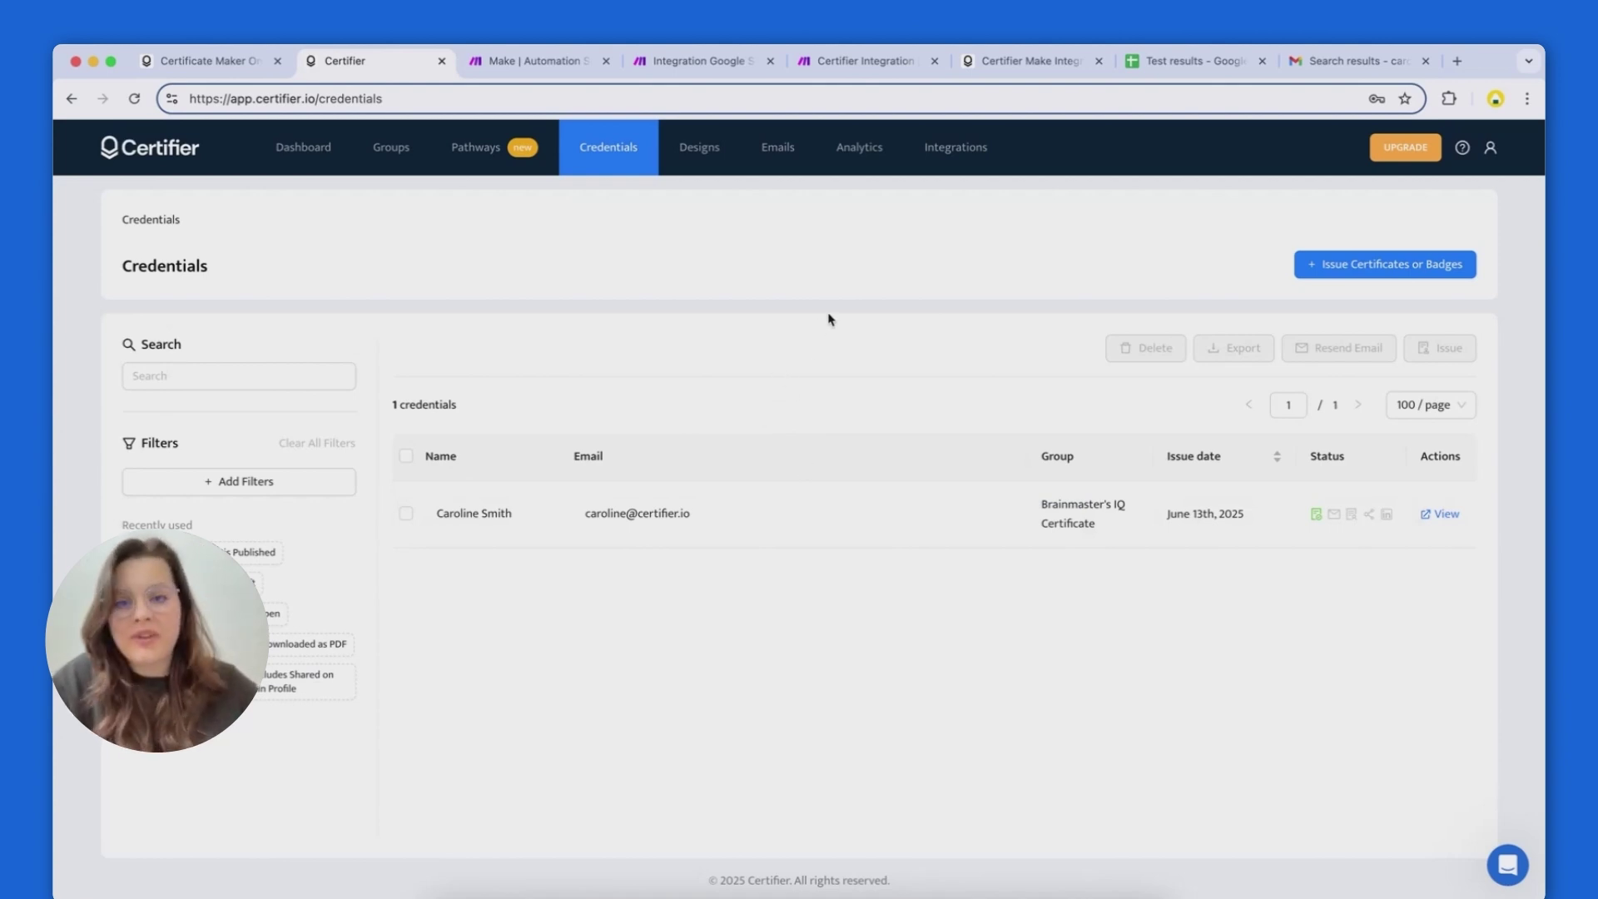
key("super+9")
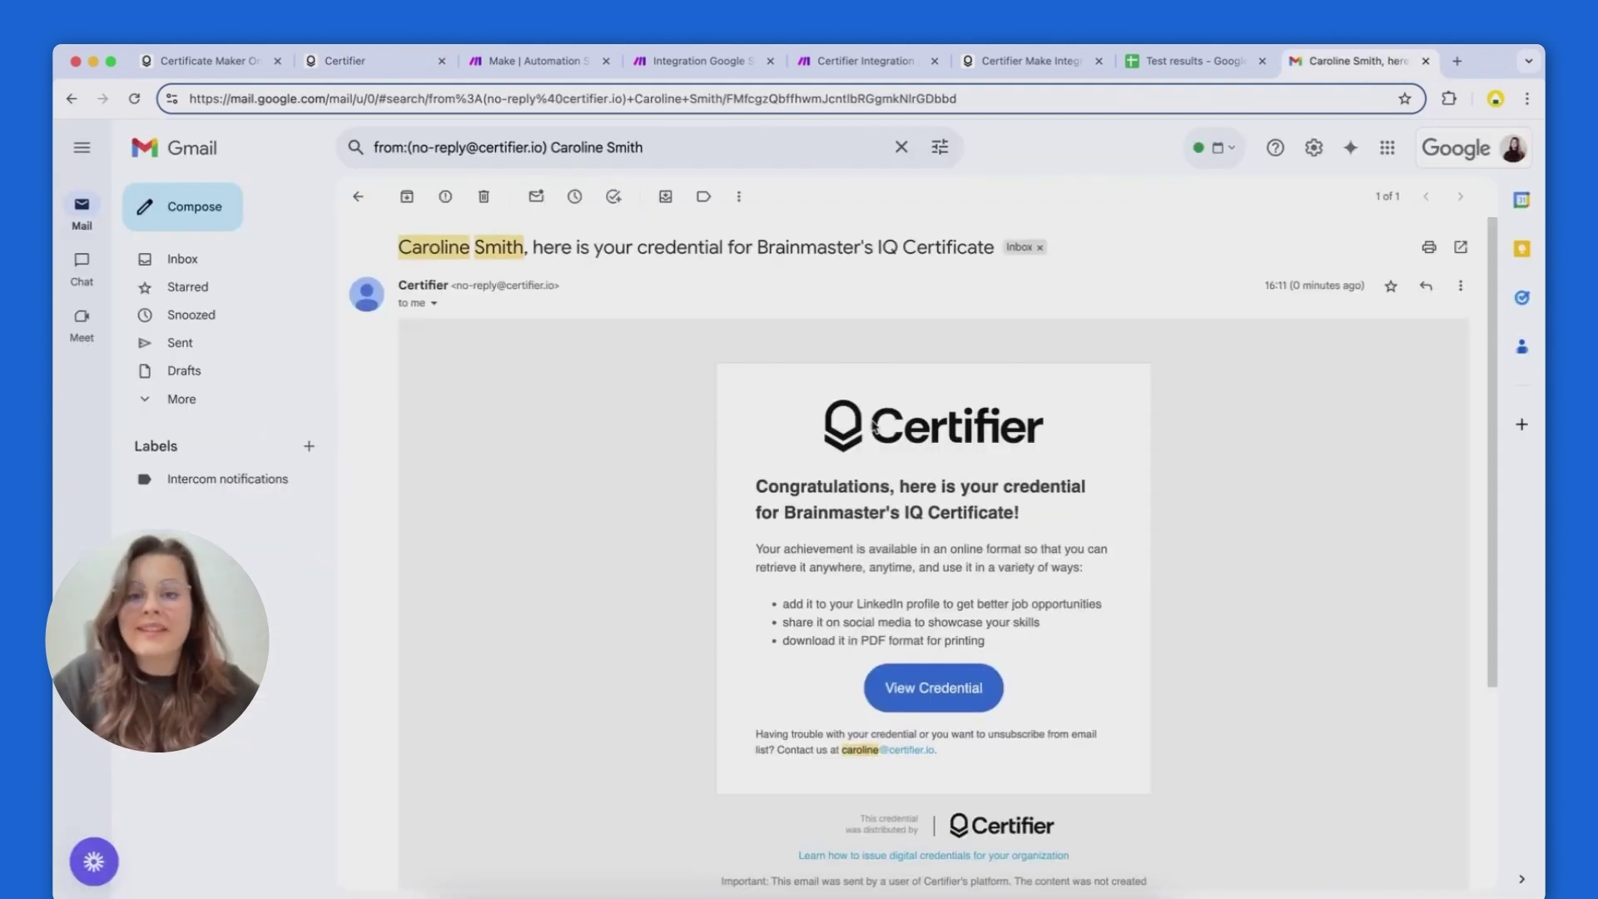
left_click(932, 694)
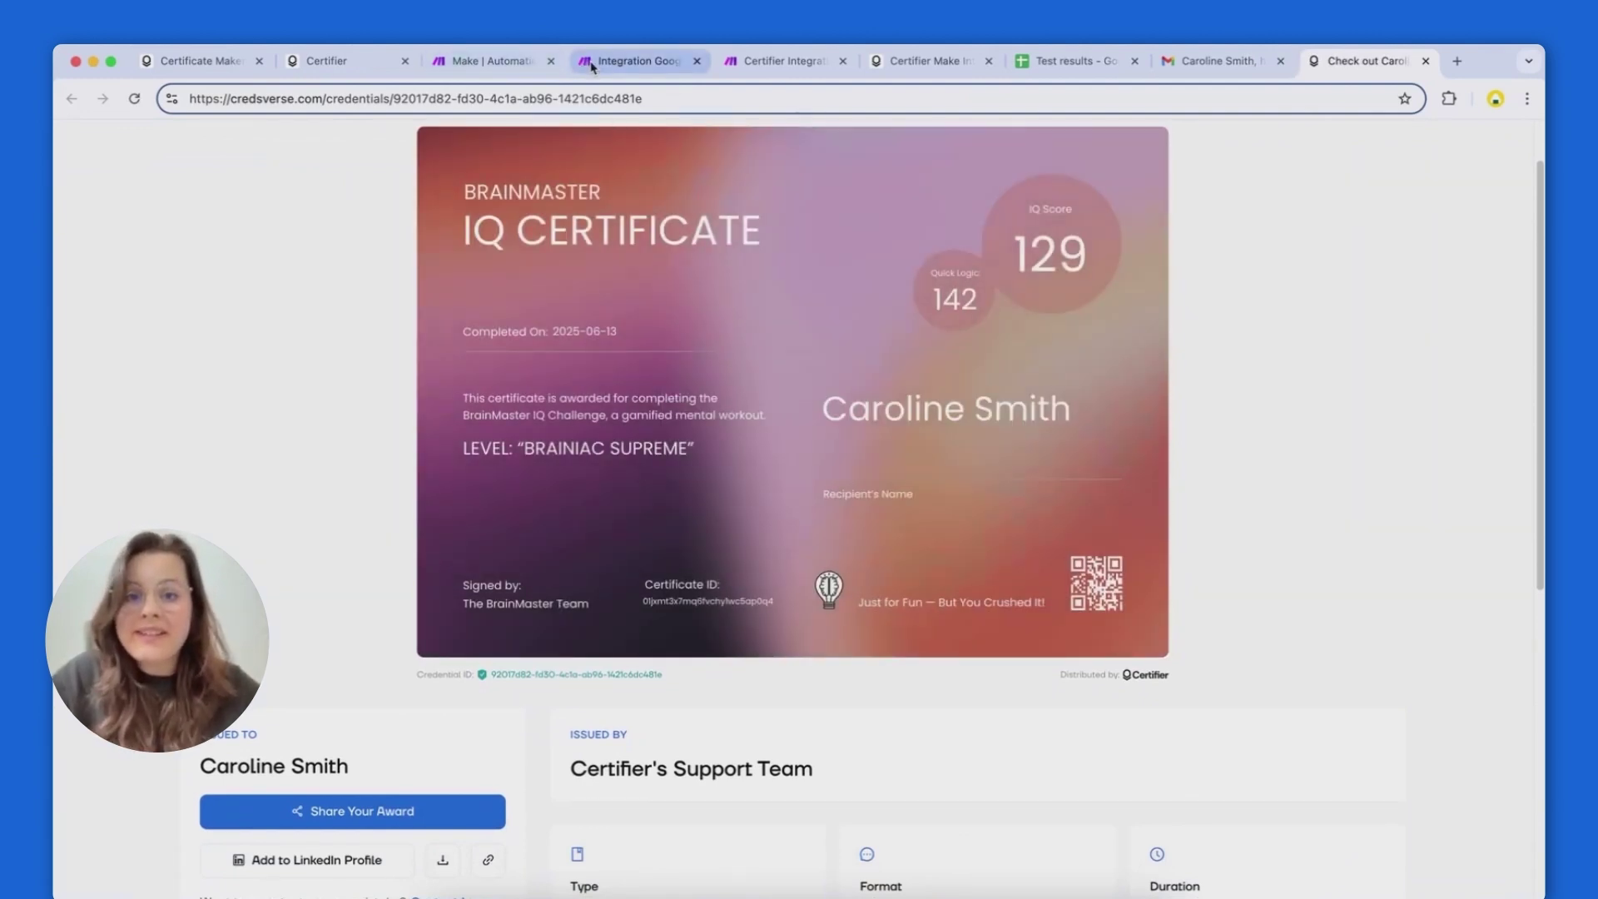
left_click(596, 67)
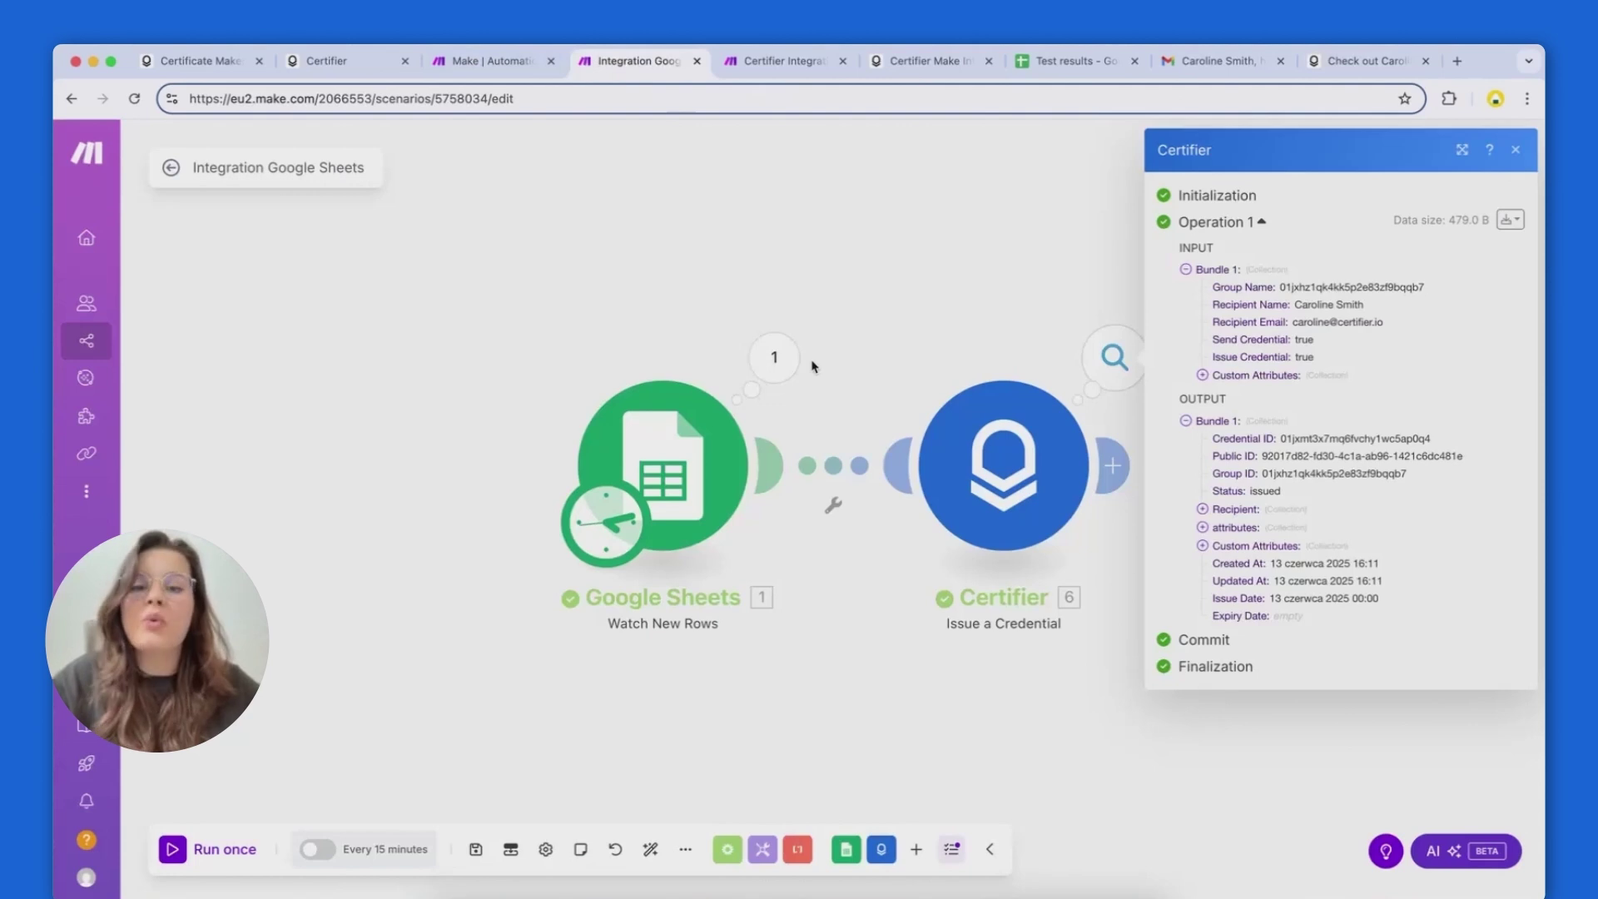
left_click(800, 412)
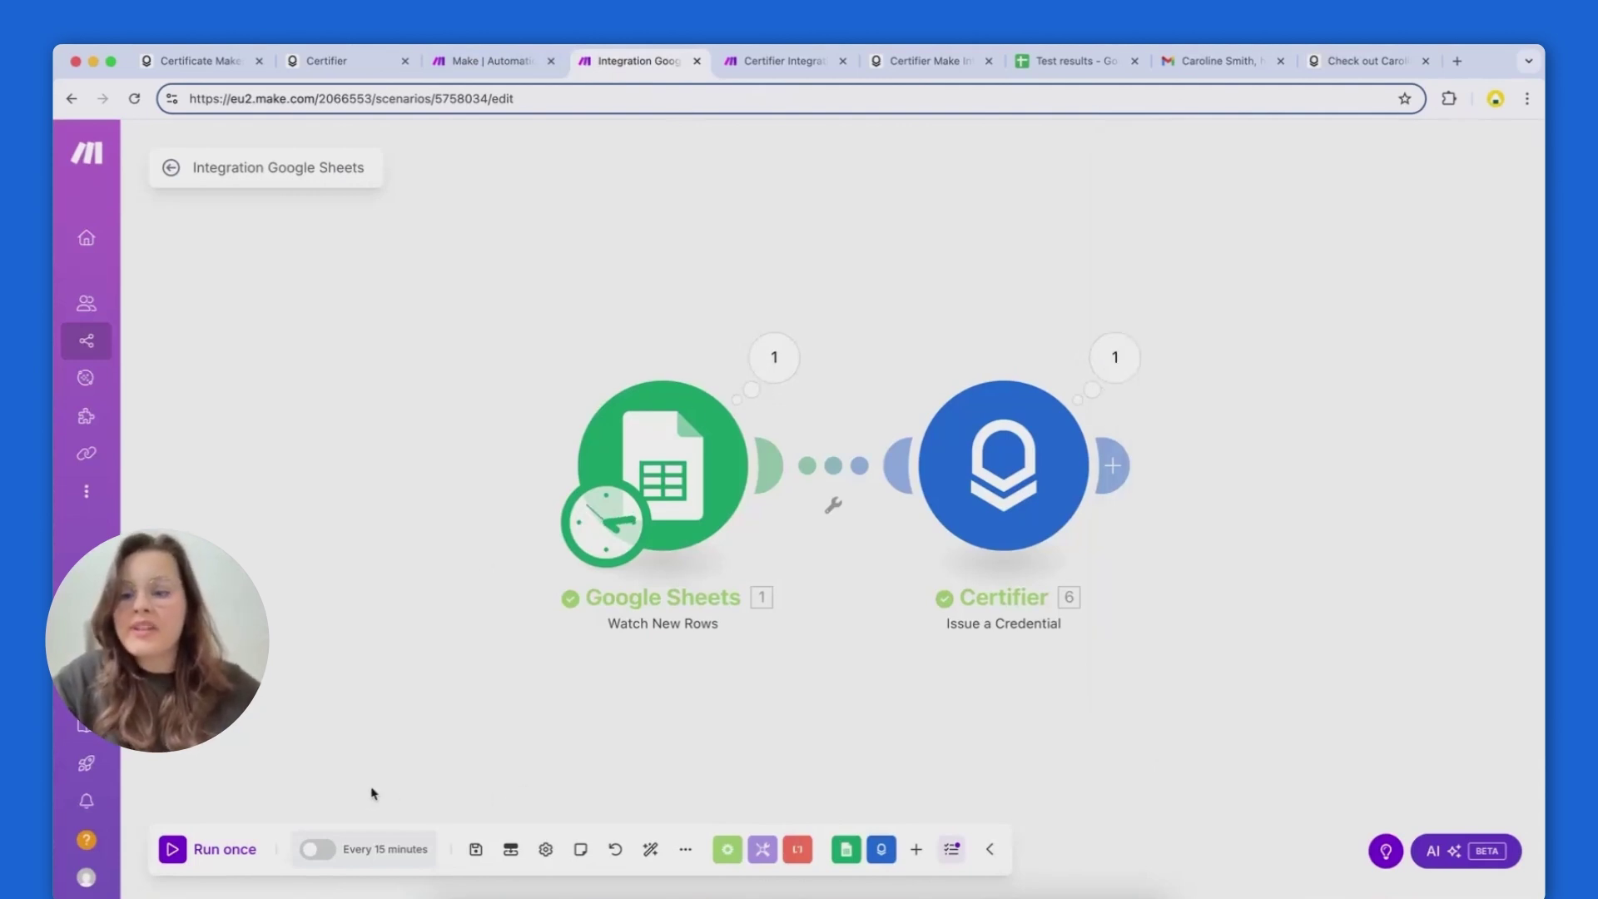
left_click(367, 852)
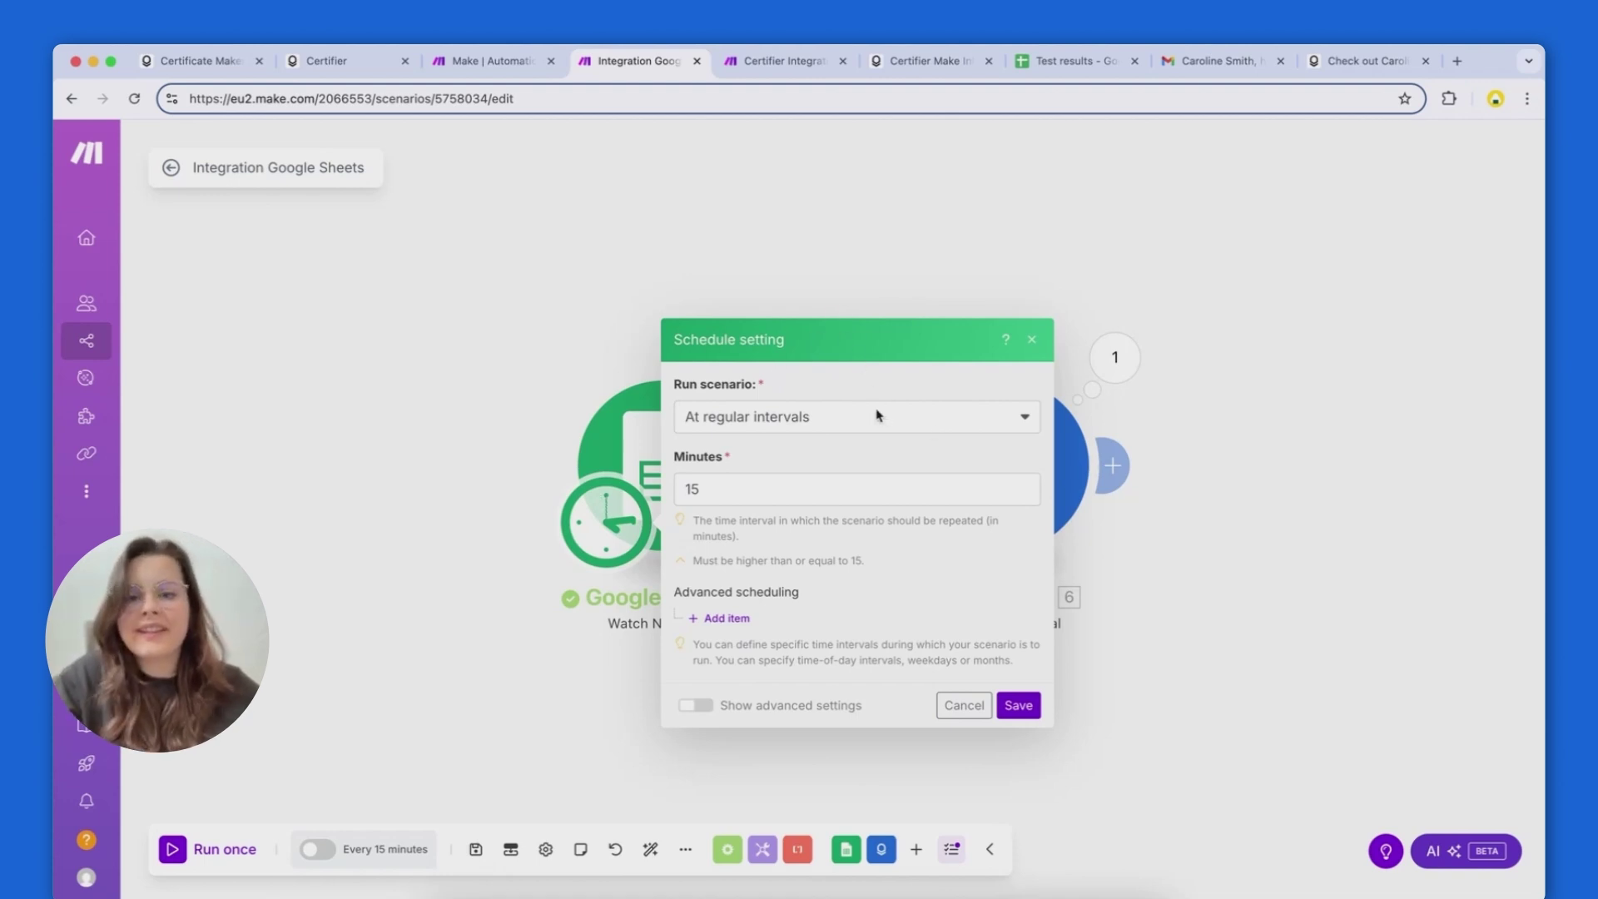
left_click(981, 418)
left_click(956, 508)
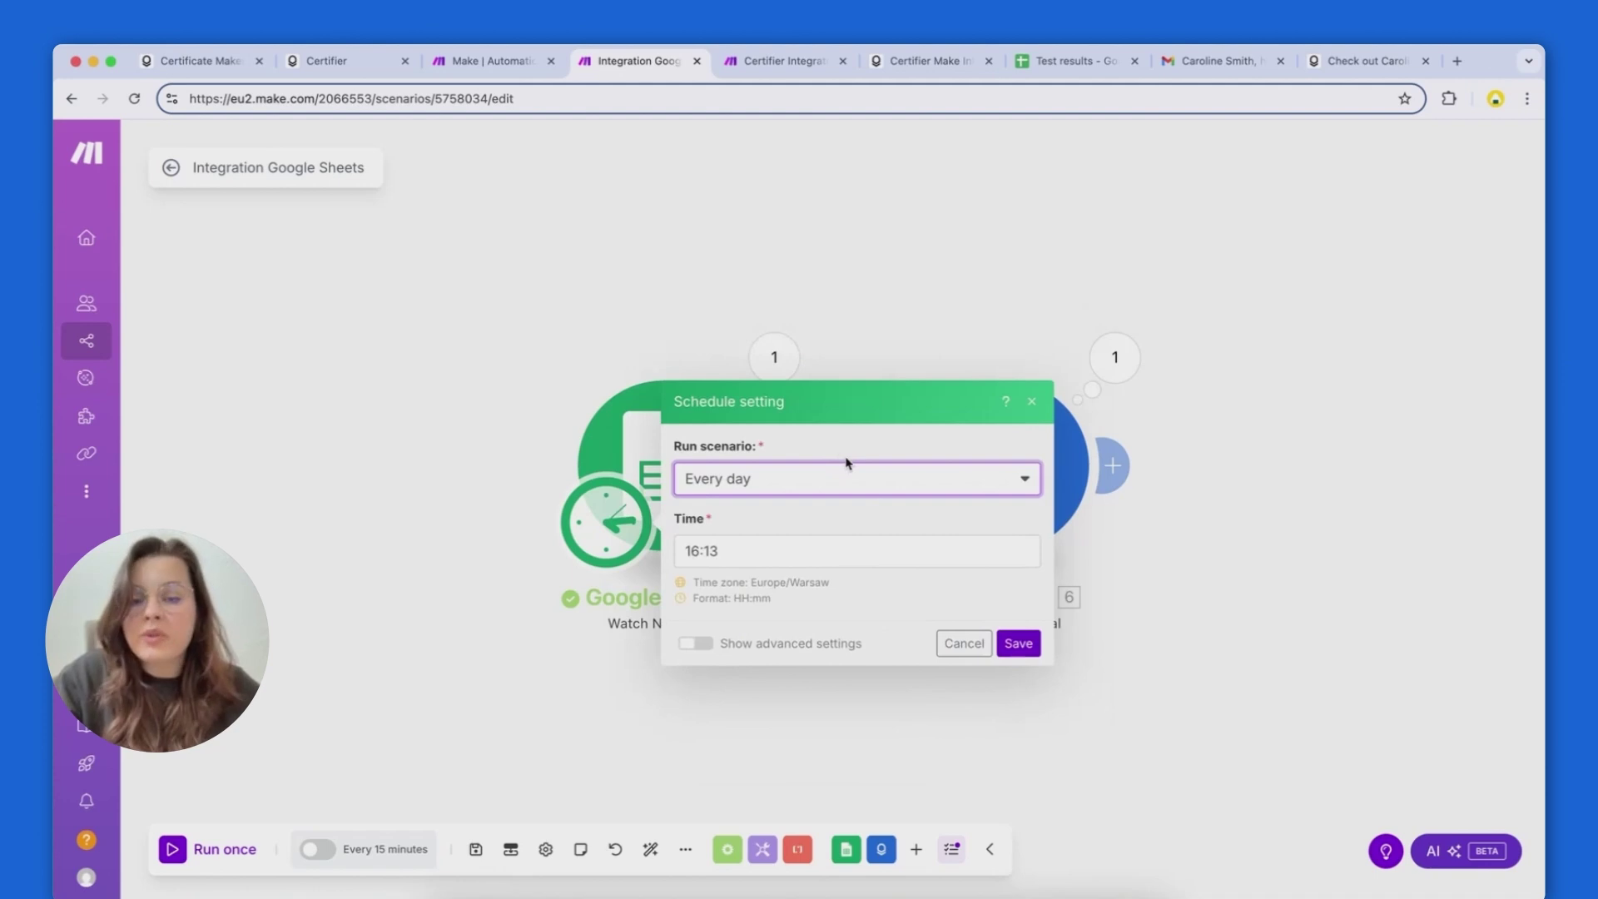
left_click(1033, 402)
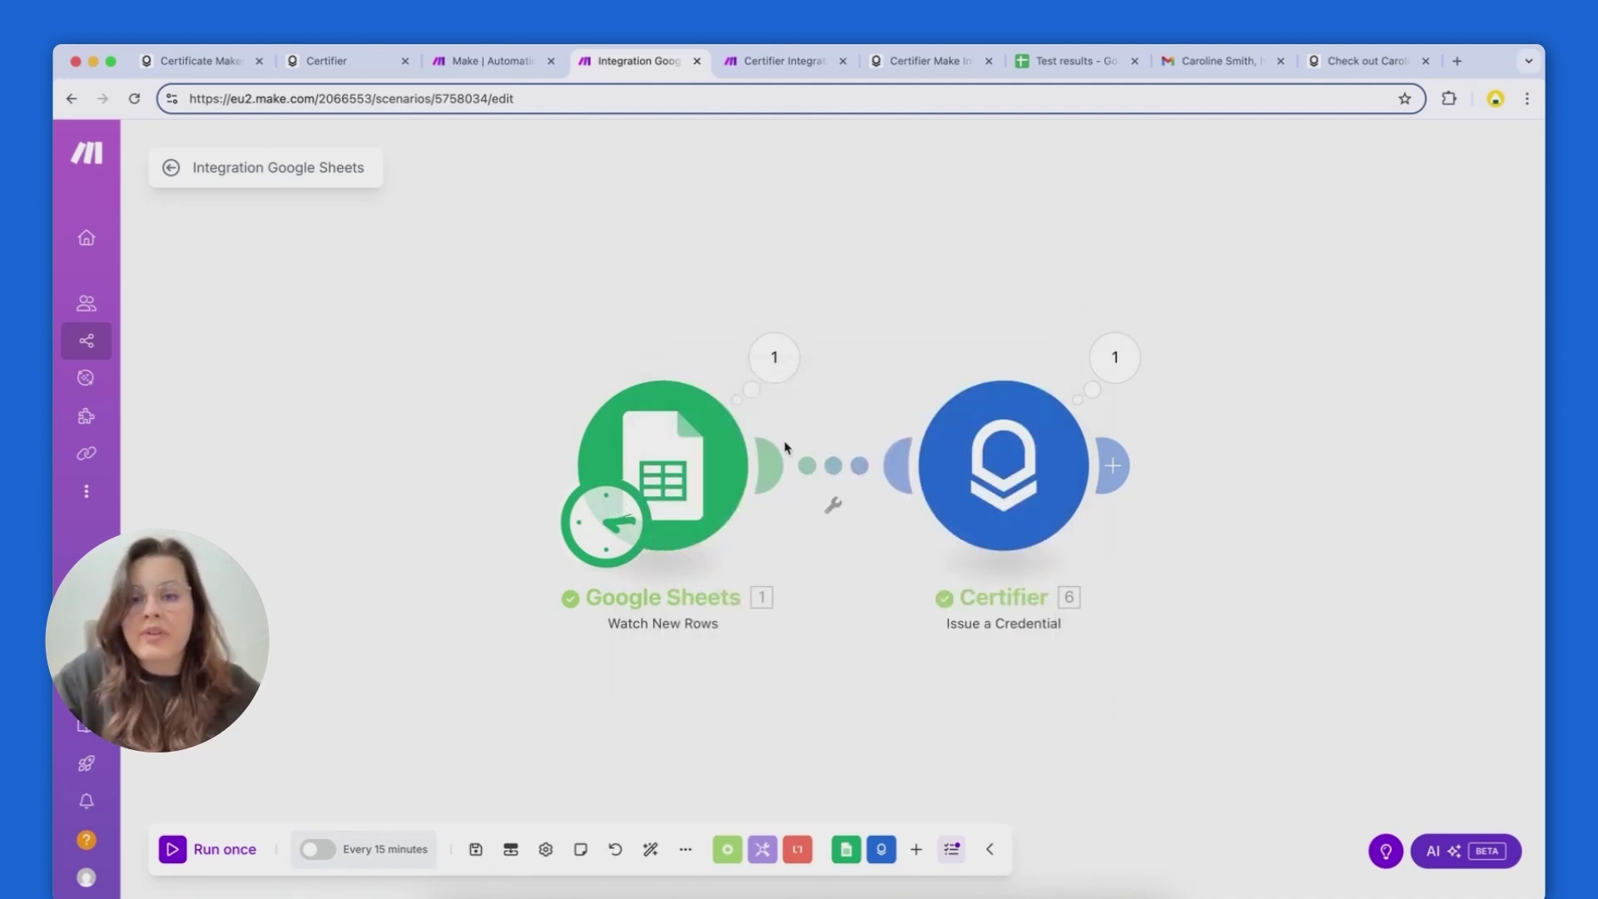
Step: Save the scenario, leave the editor and switch the Integration Google Sheets scenario on
left_click(476, 849)
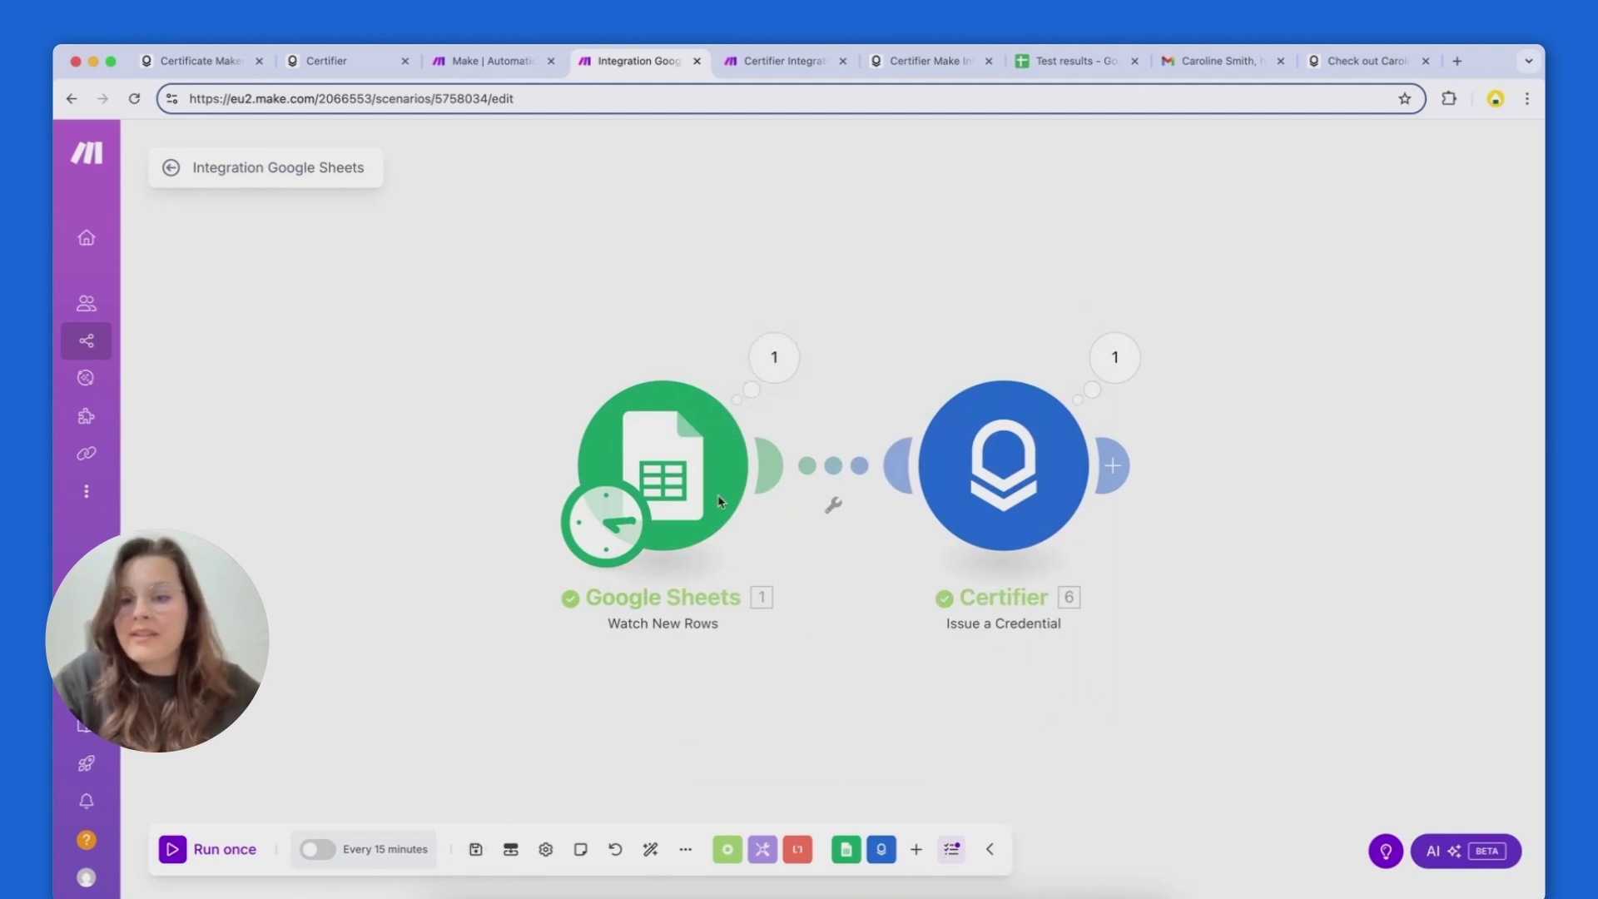
left_click(172, 168)
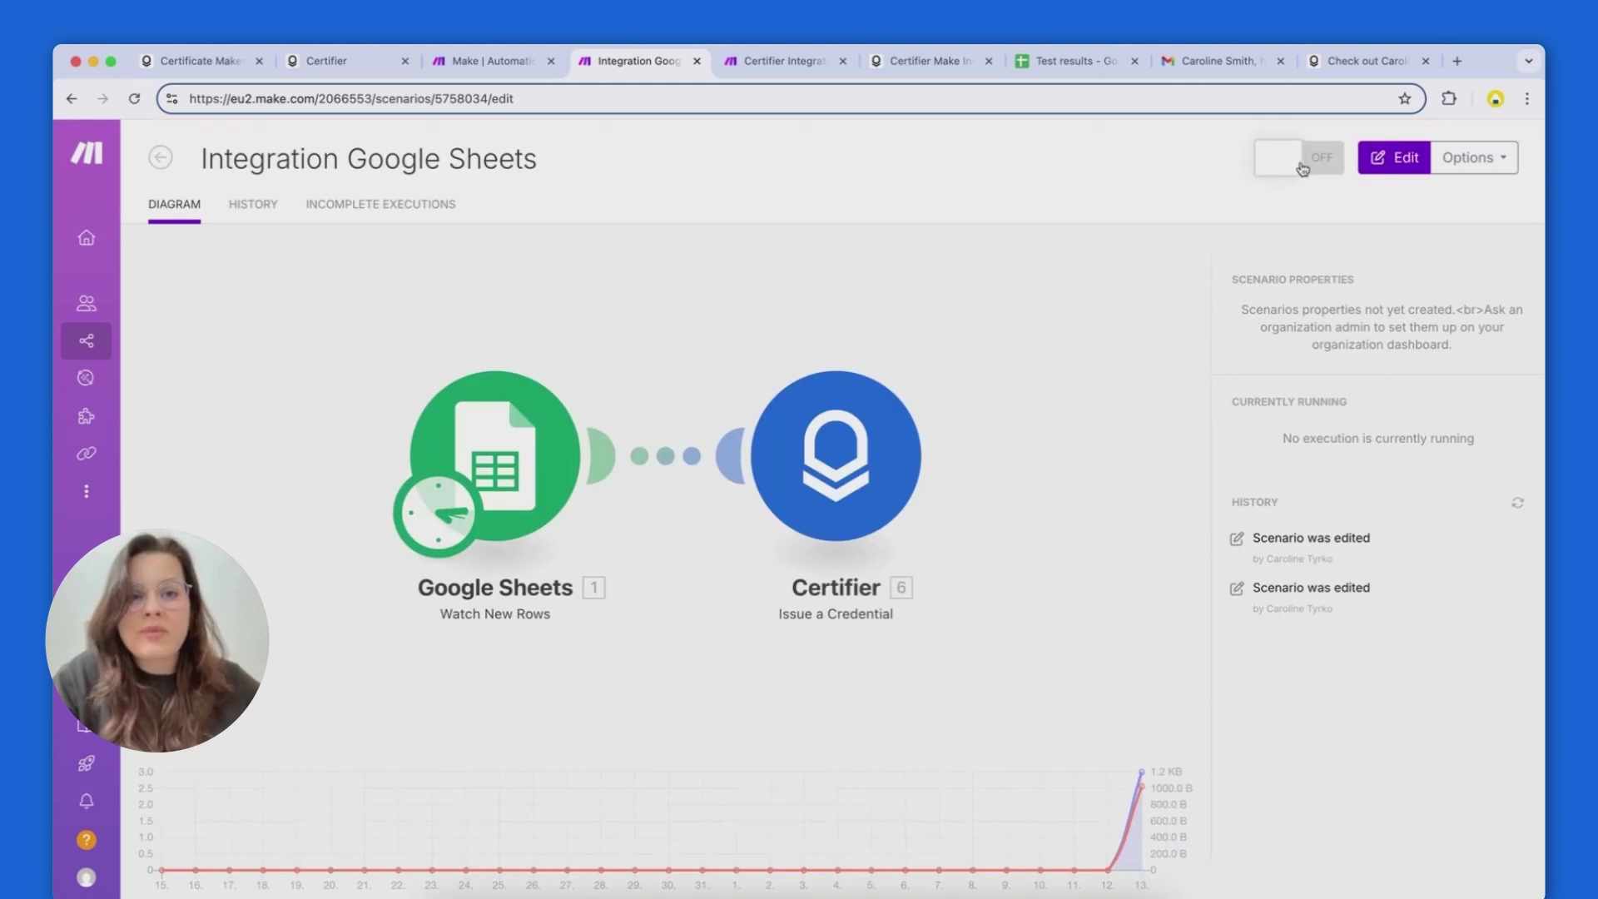
left_click(1296, 164)
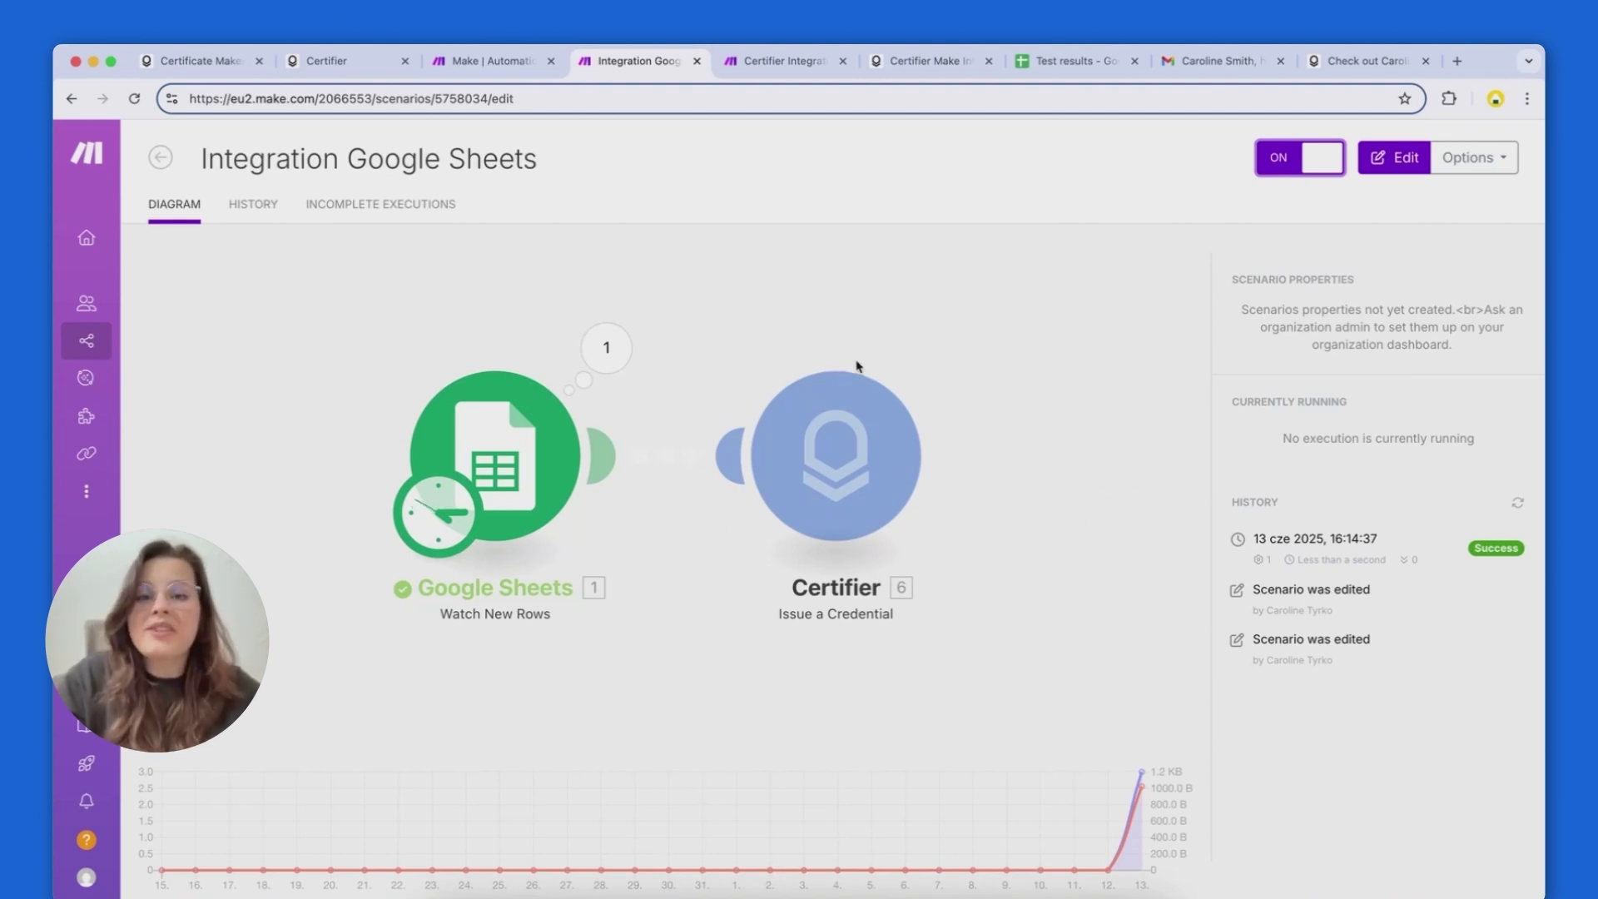
Step: Browse the top Certifier automations powered by Make on Certifier's Make integration page
left_click(955, 66)
scroll(691, 583, "down", 2)
scroll(699, 653, "down", 5)
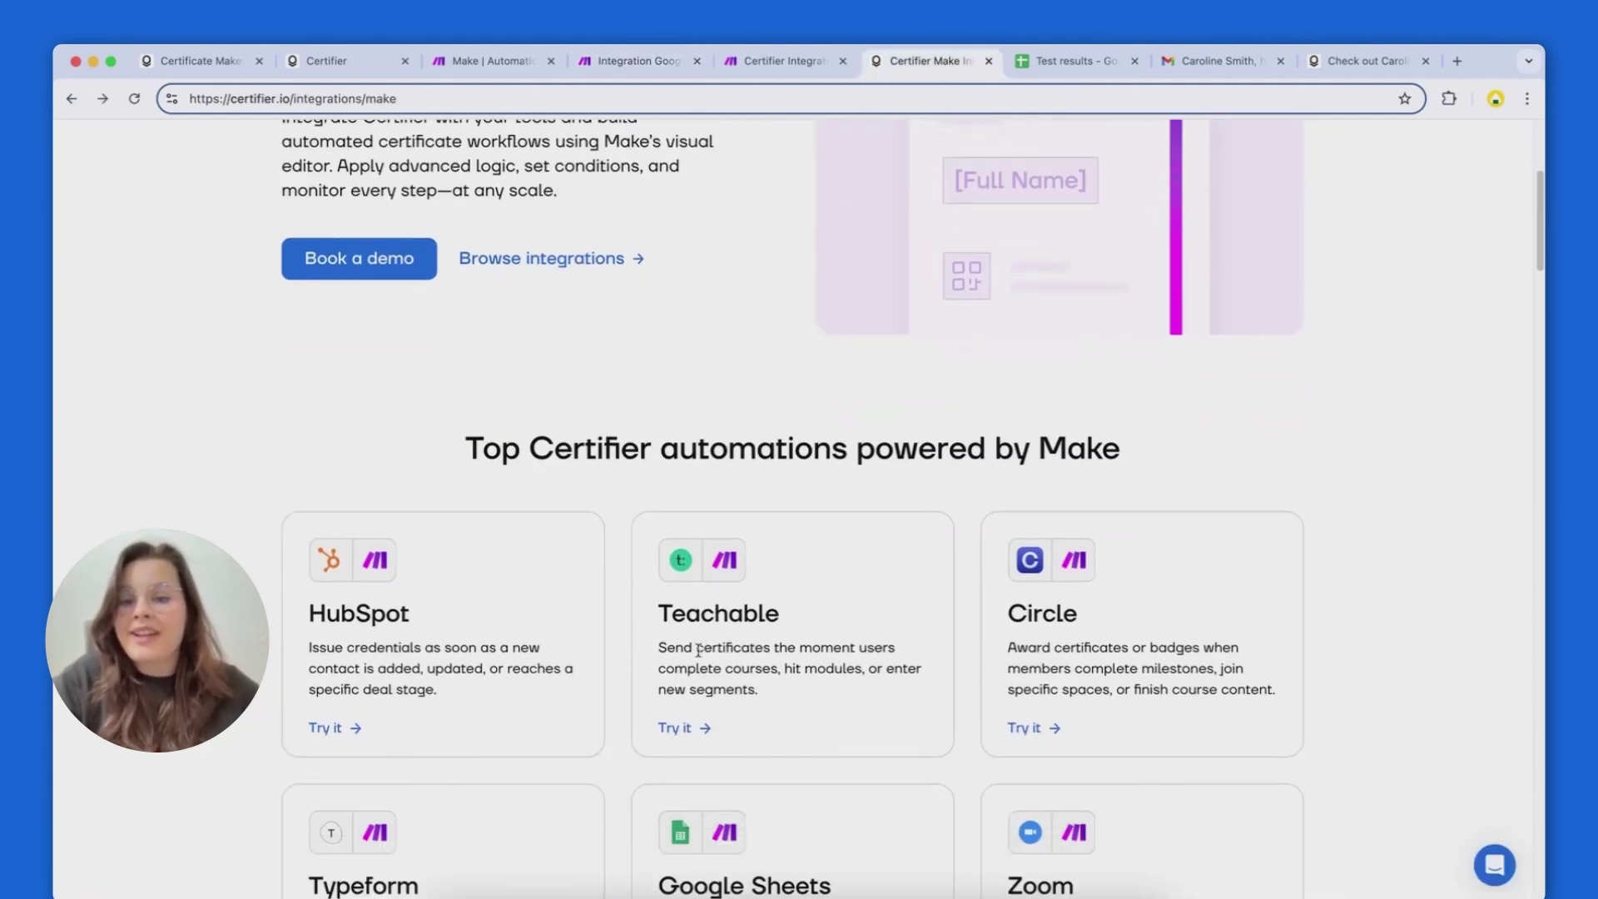
scroll(631, 648, "down", 1)
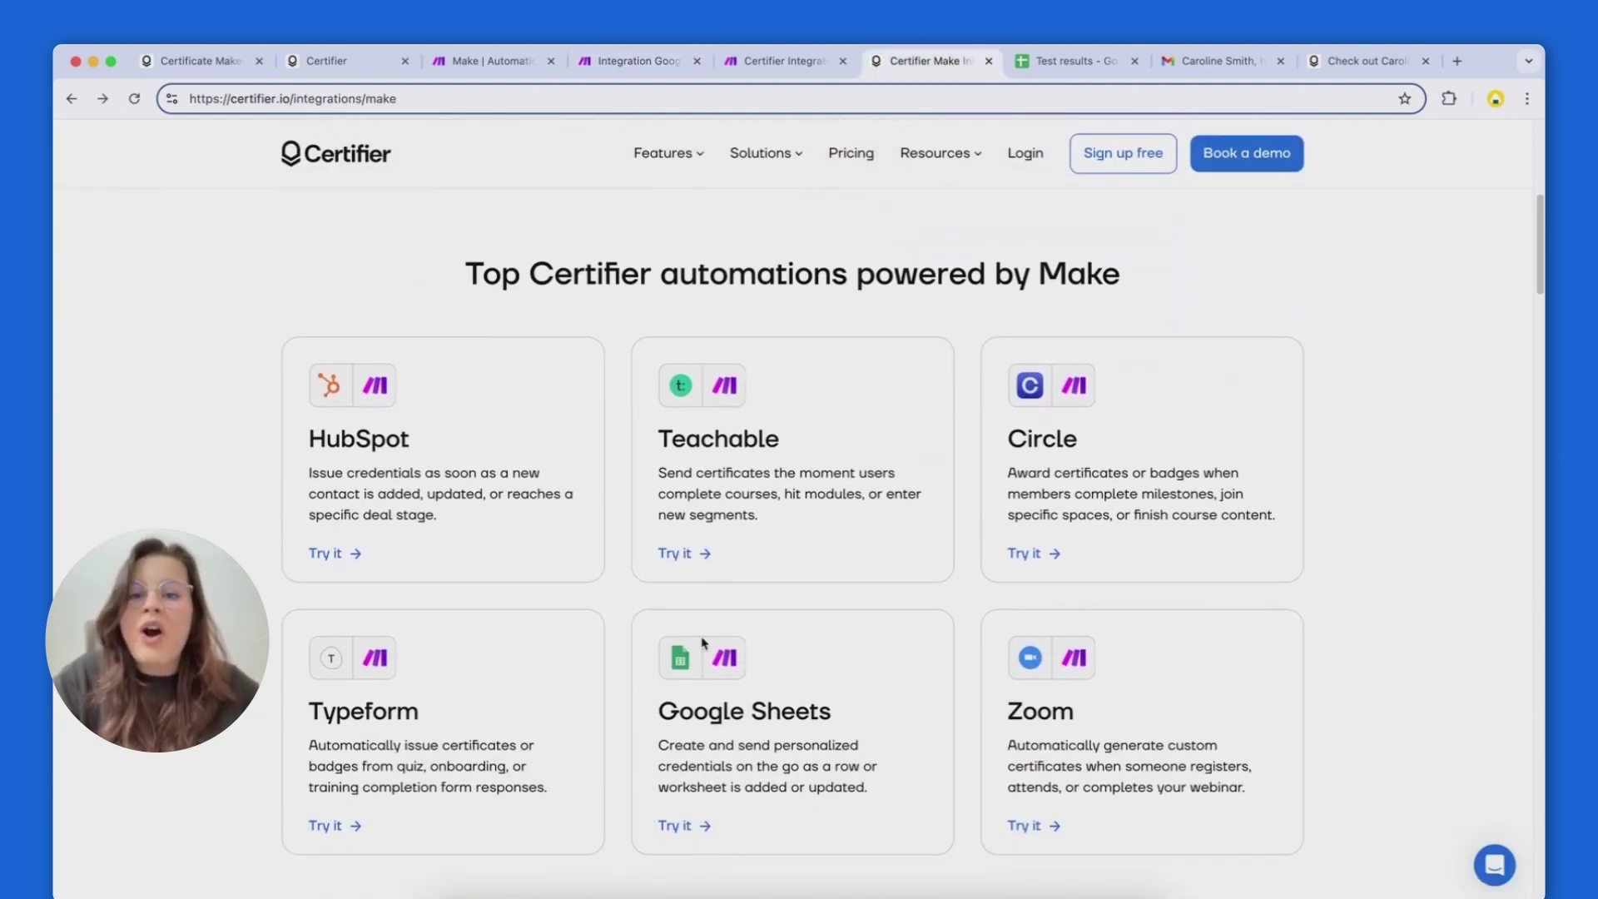
left_click(1495, 864)
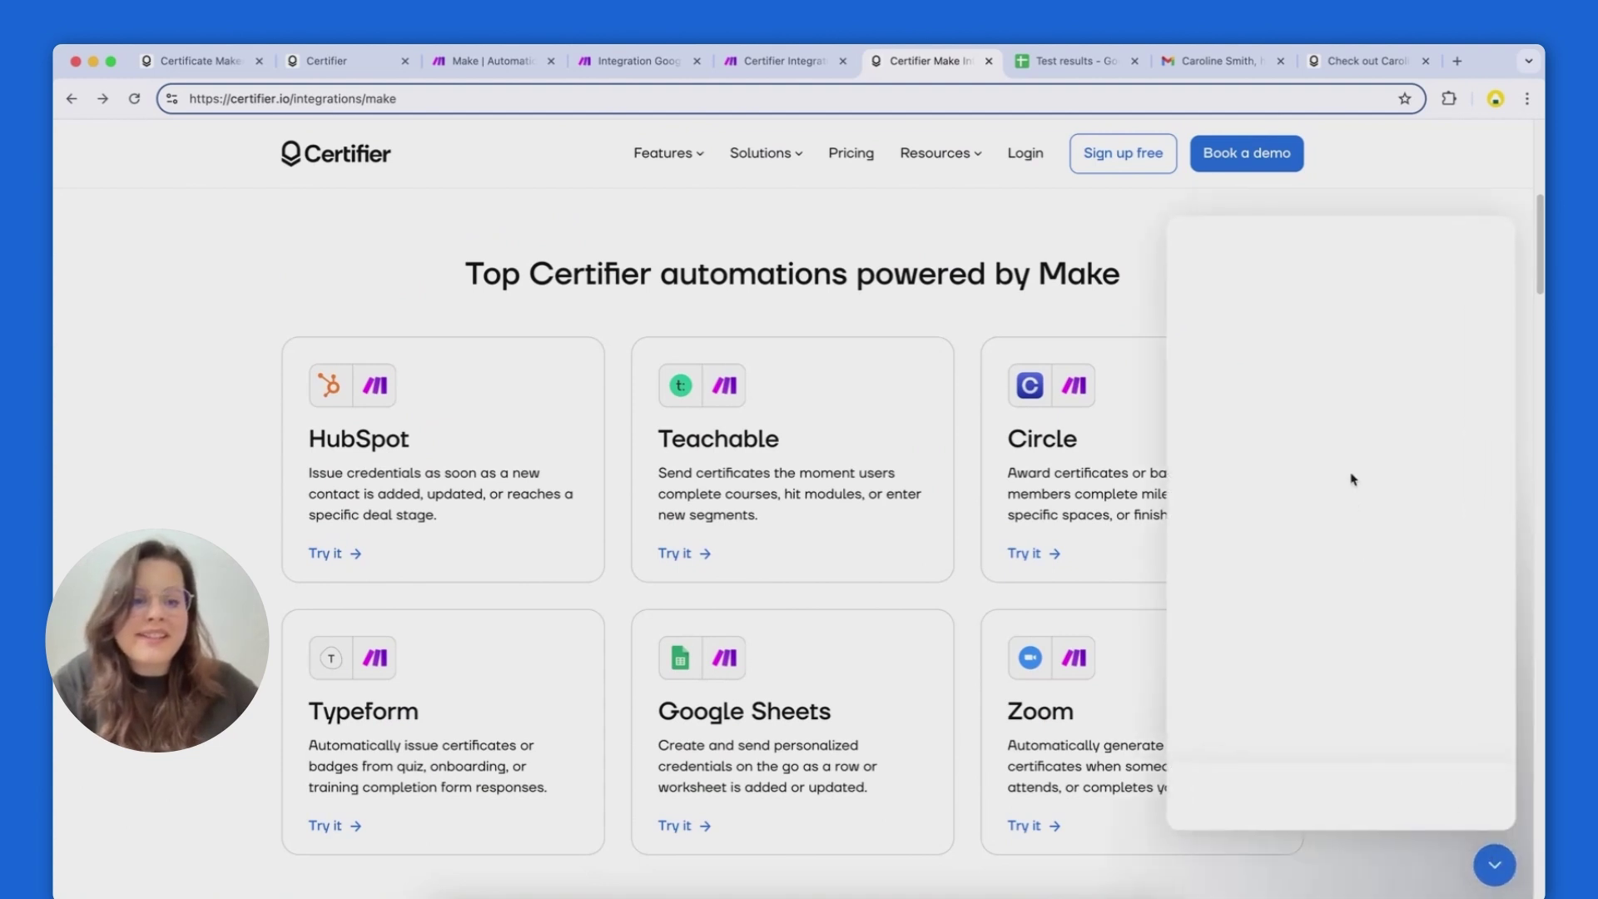
left_click(1415, 449)
type("Can you help me?")
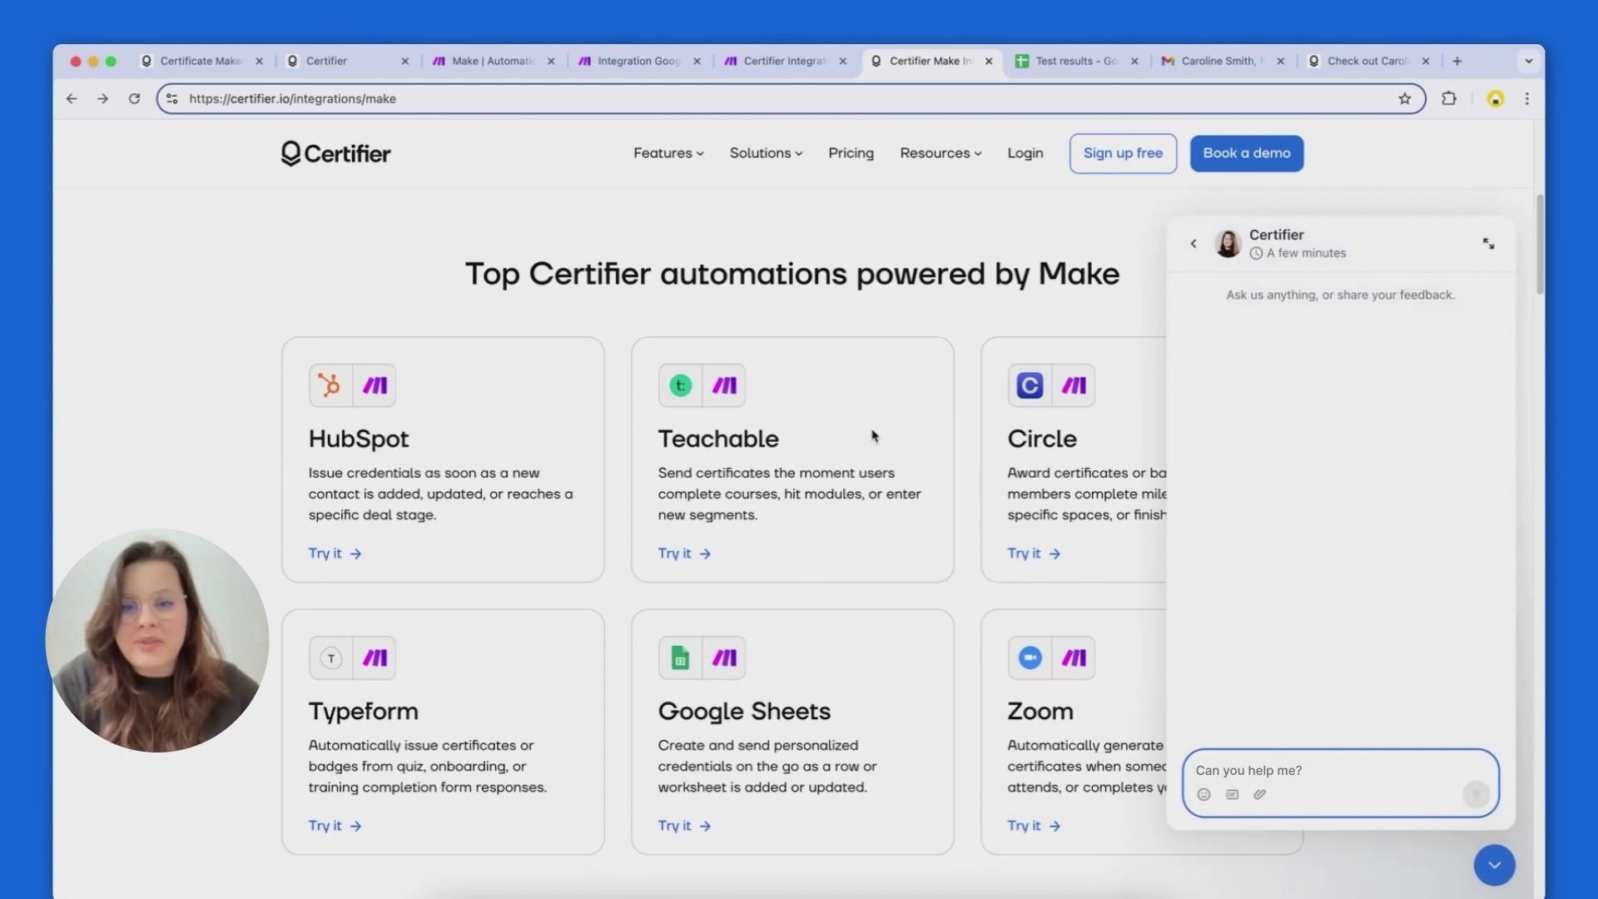
left_click(1505, 877)
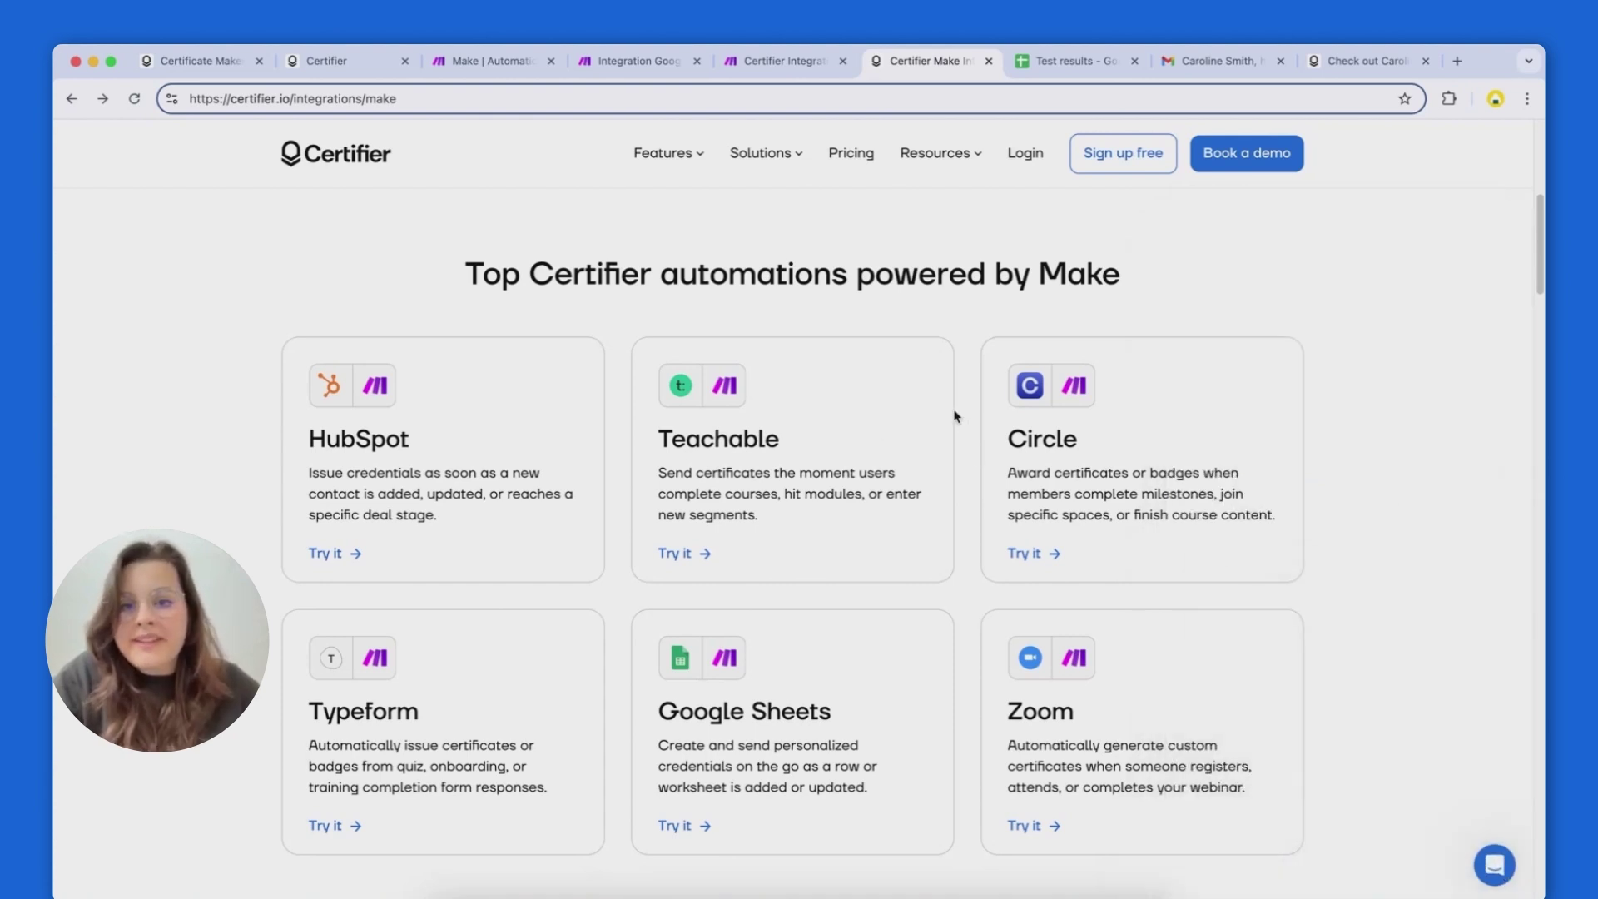
Step: Open Certifier's page for booking a demo call
left_click(1257, 169)
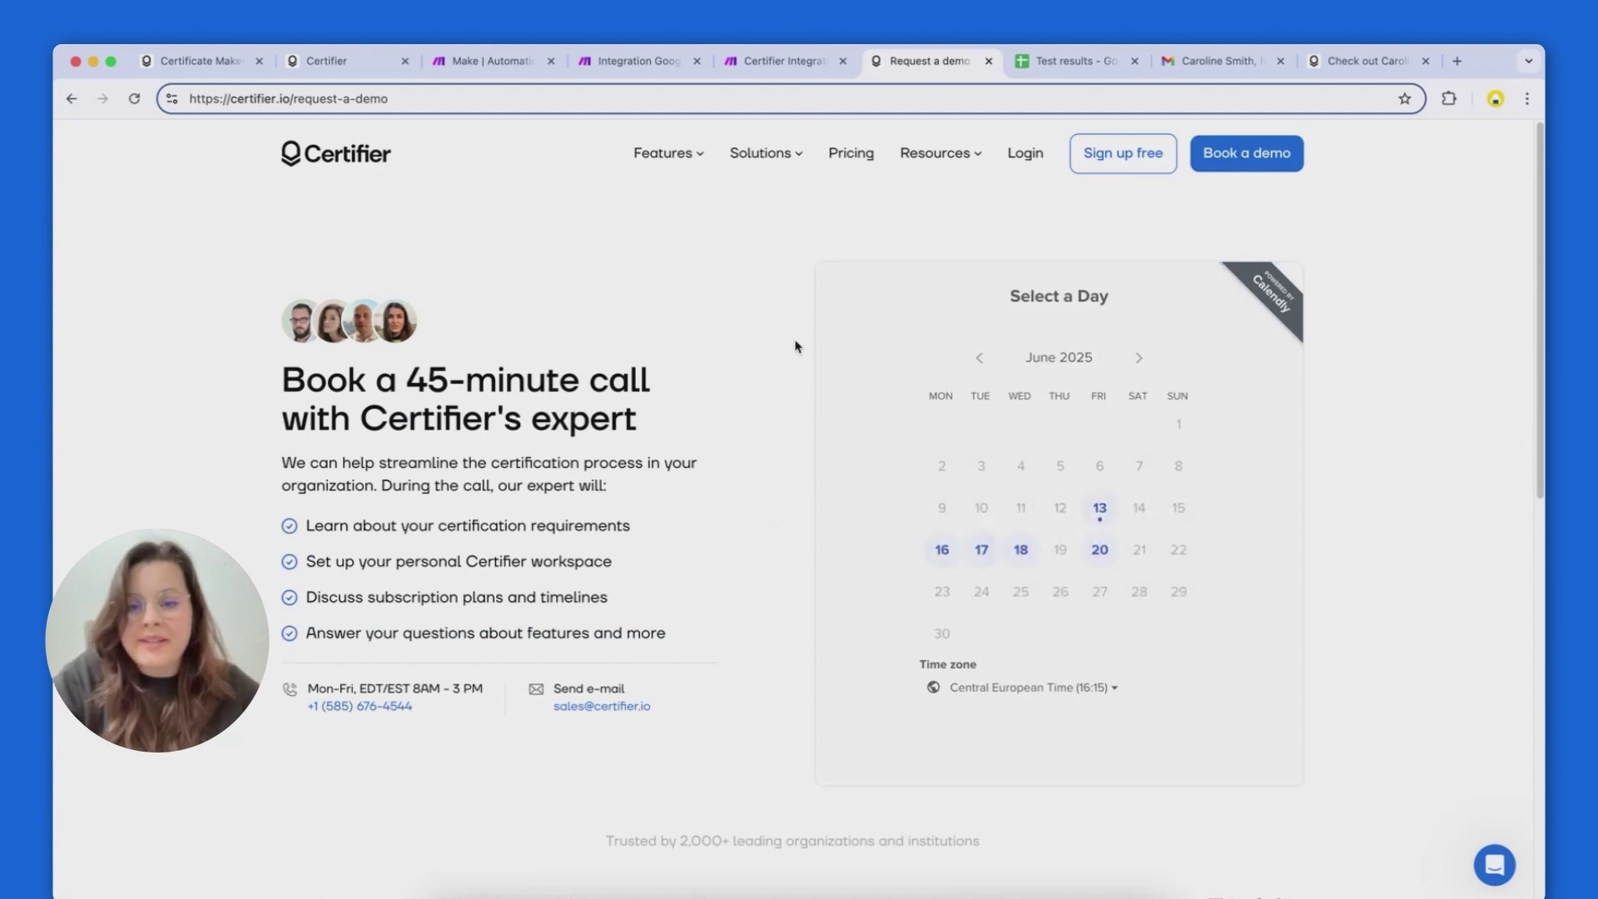